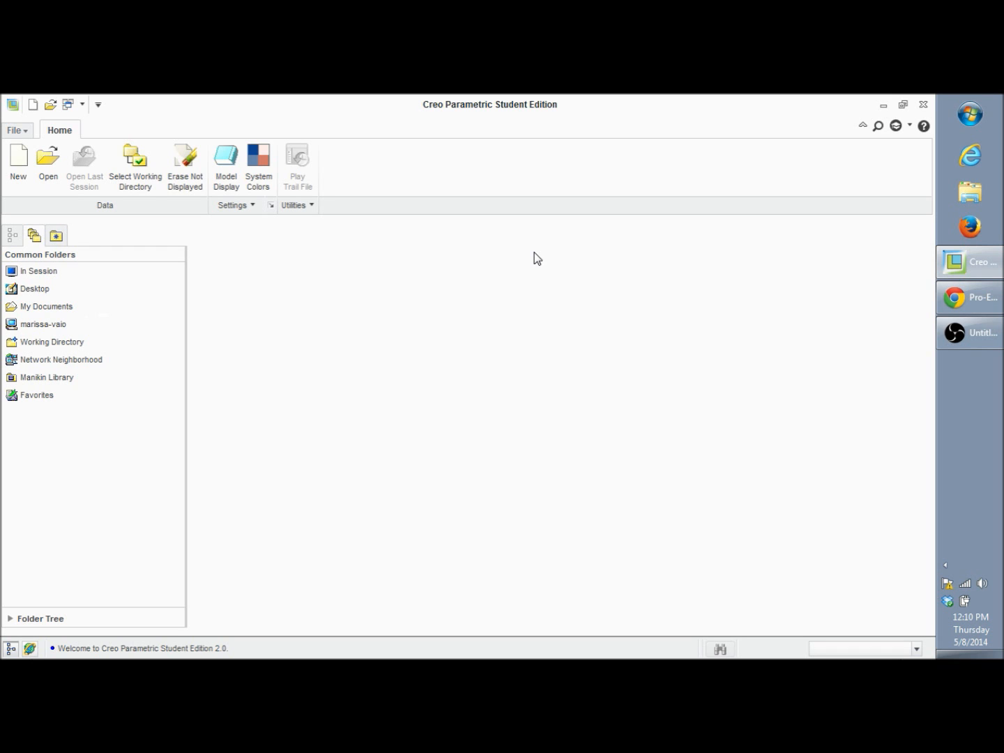
# - Switch to Chrome, reopen the Creo Pro-E Workshop page from the AIAA UCF home page, and review the Week 2 and Week 3 downloads
pyautogui.click(969, 297)
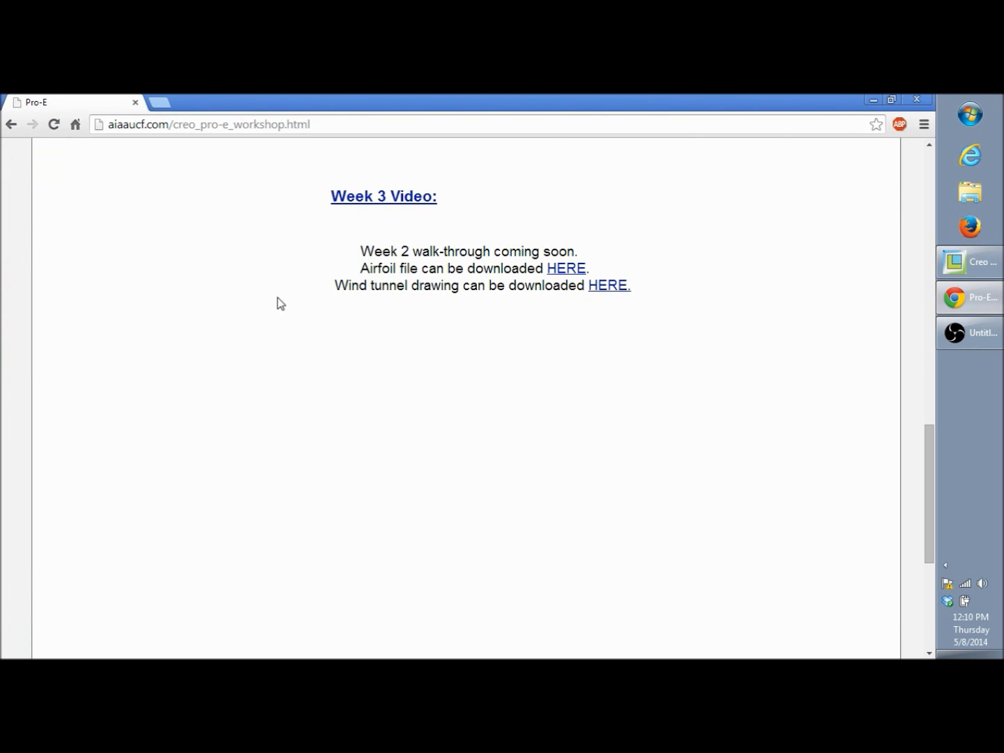
pyautogui.scroll(15, 123, 224)
pyautogui.click(83, 256)
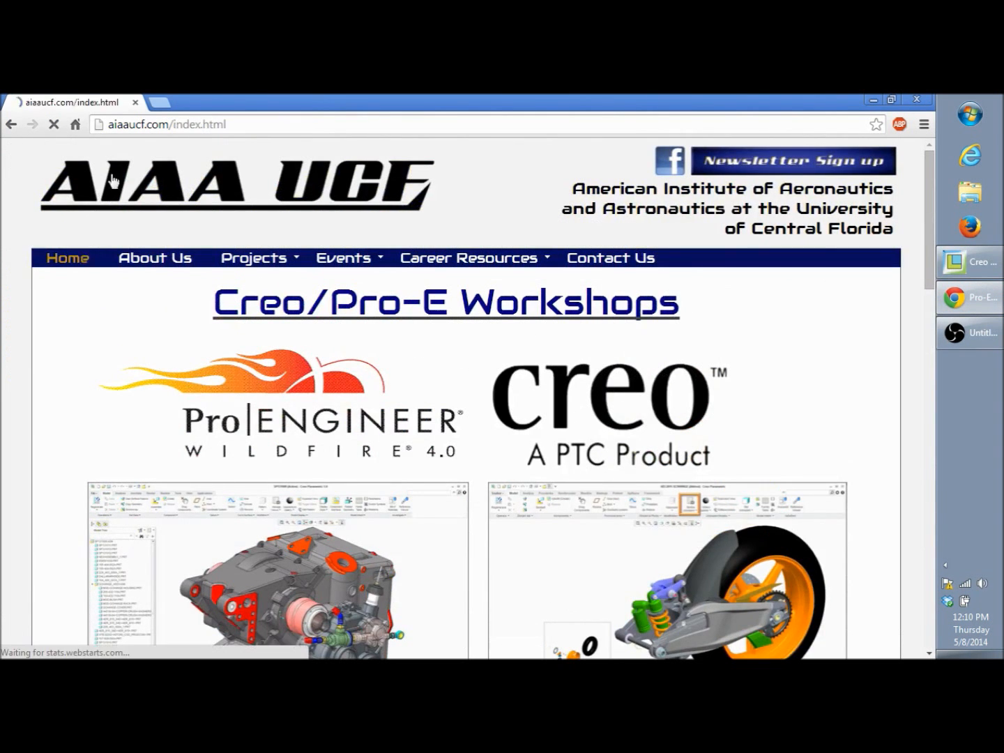
pyautogui.doubleClick(166, 122)
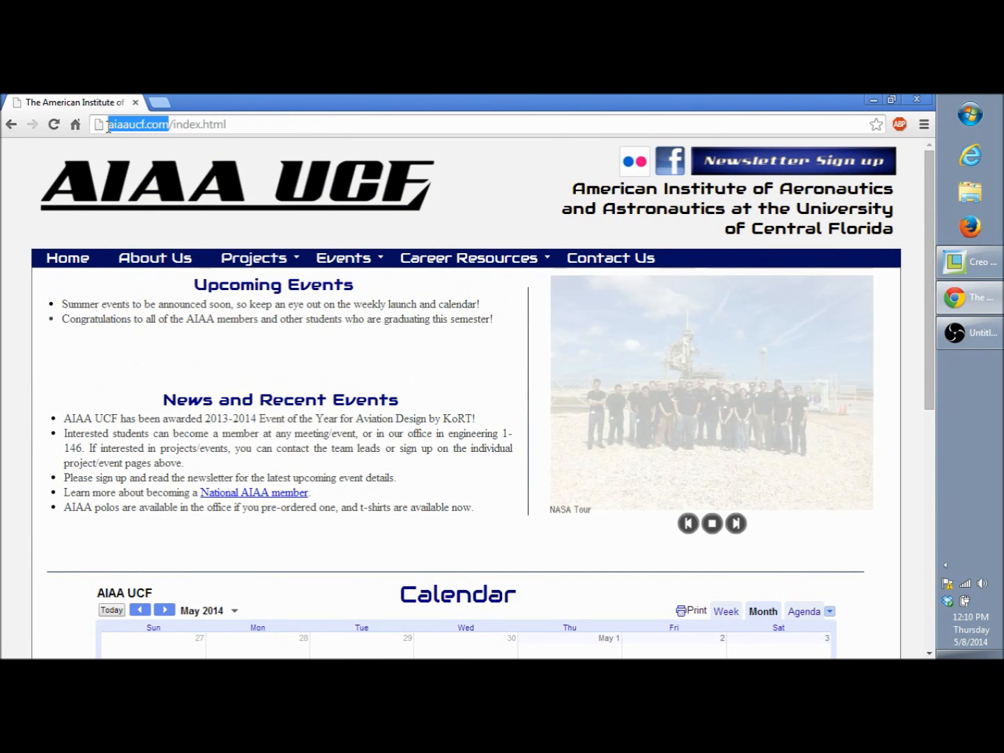
pyautogui.moveTo(518, 263)
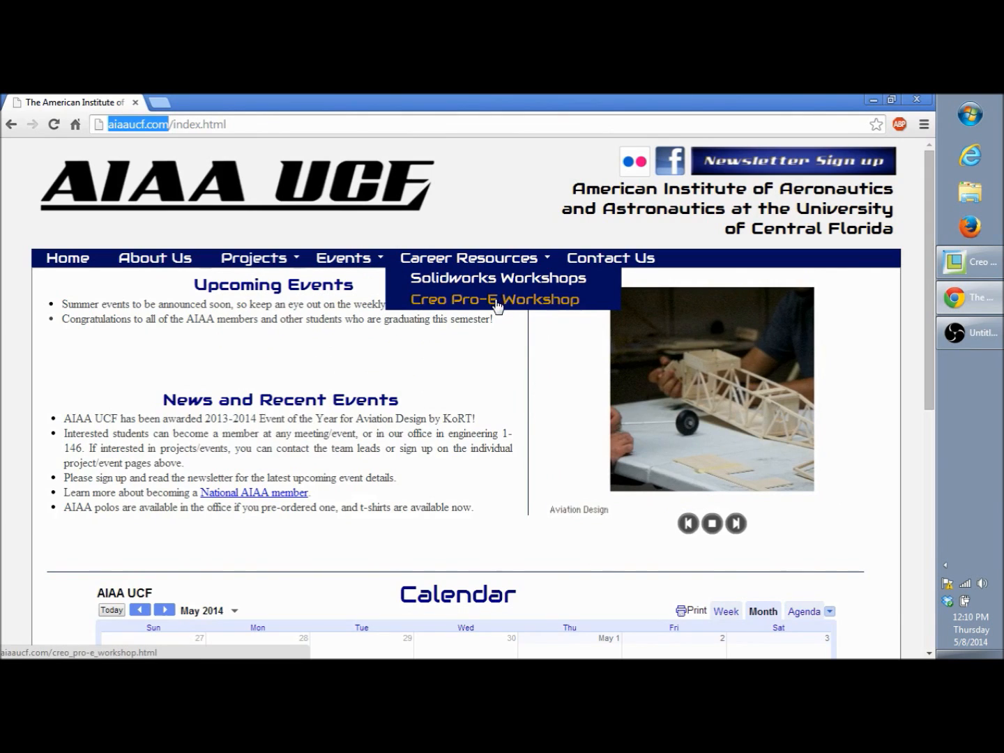
pyautogui.click(496, 302)
pyautogui.scroll(-10, 461, 339)
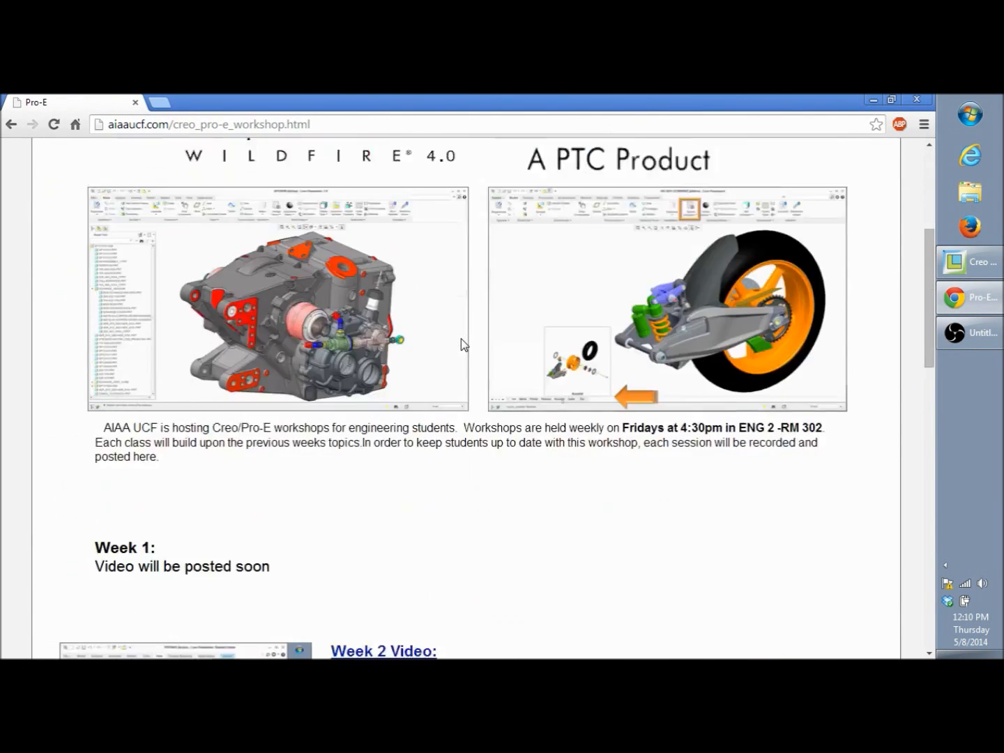
pyautogui.scroll(2, 462, 338)
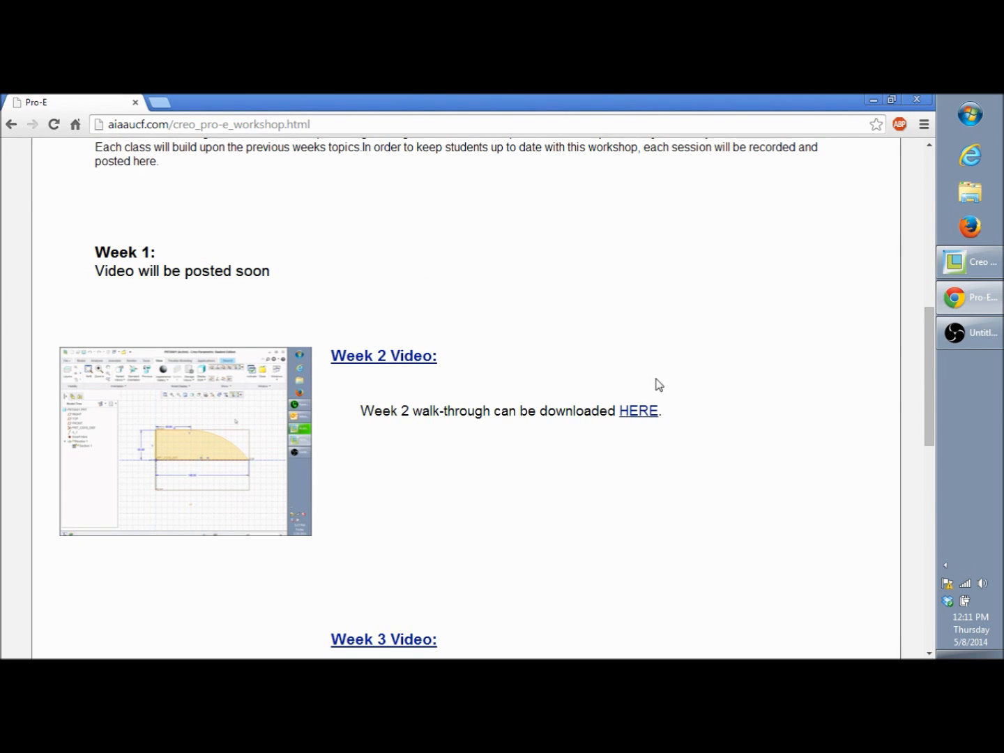
pyautogui.scroll(-3, 655, 384)
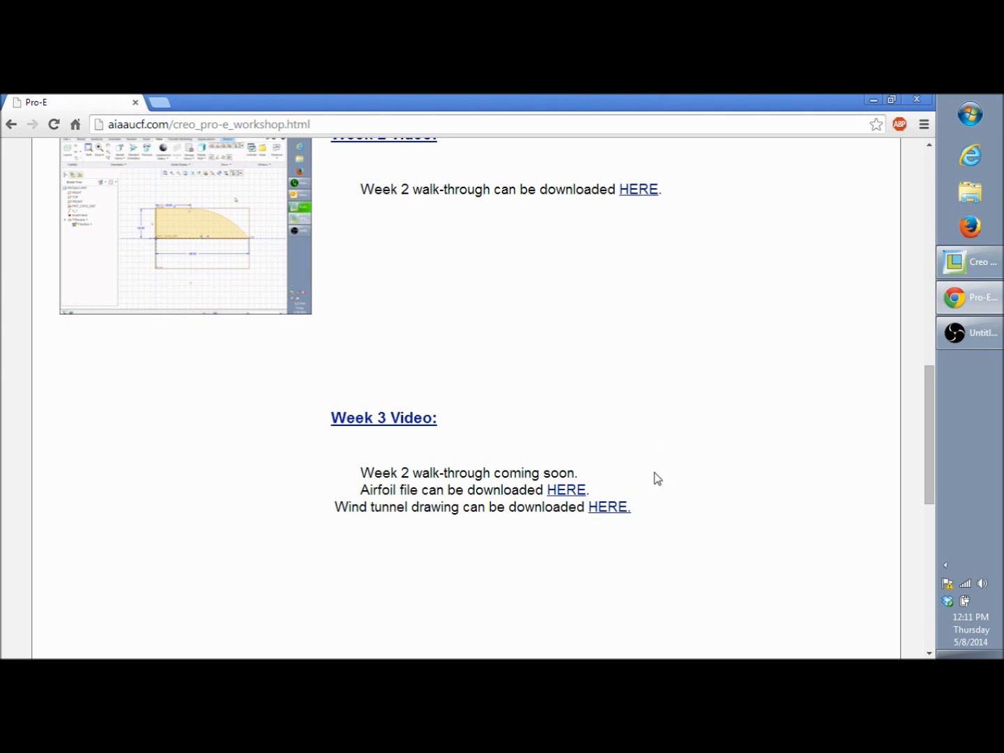
pyautogui.scroll(-2, 848, 203)
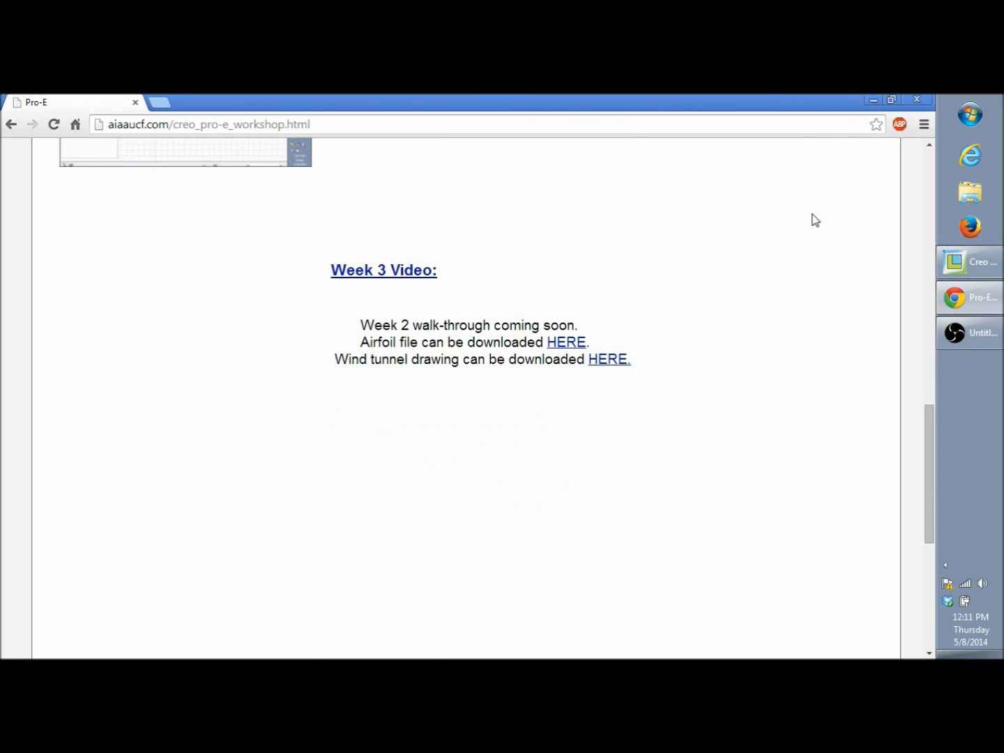
pyautogui.scroll(8, 807, 241)
# - Switch to Creo Parametric and create a new solid part named airfoil using the default template
pyautogui.click(955, 258)
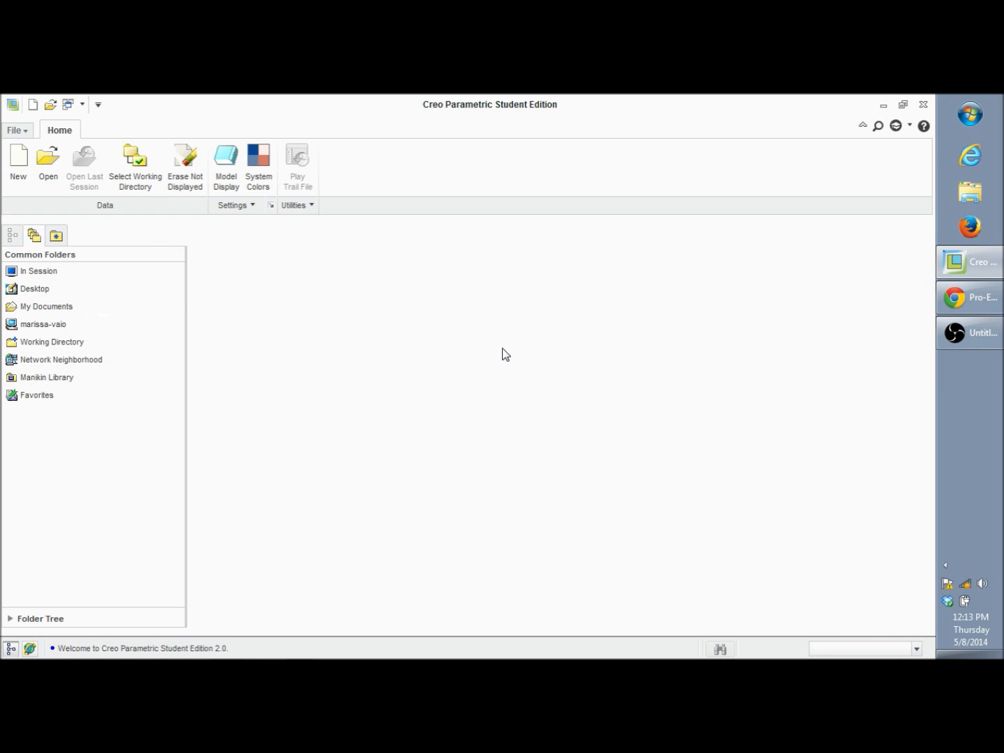
pyautogui.click(25, 162)
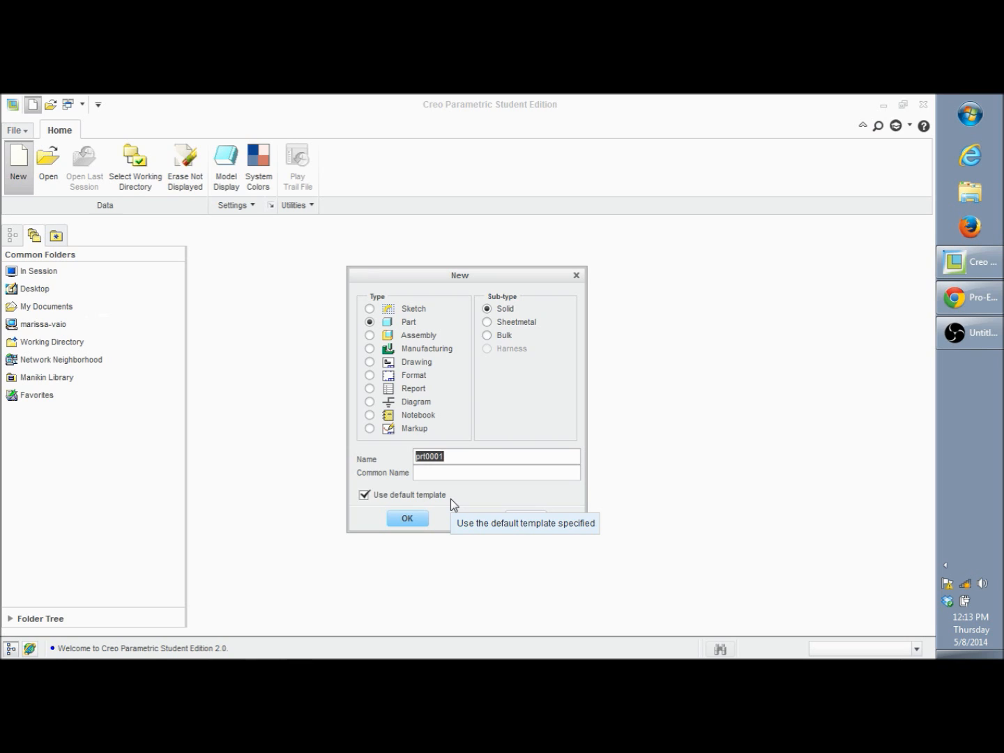
pyautogui.write('airfoil')
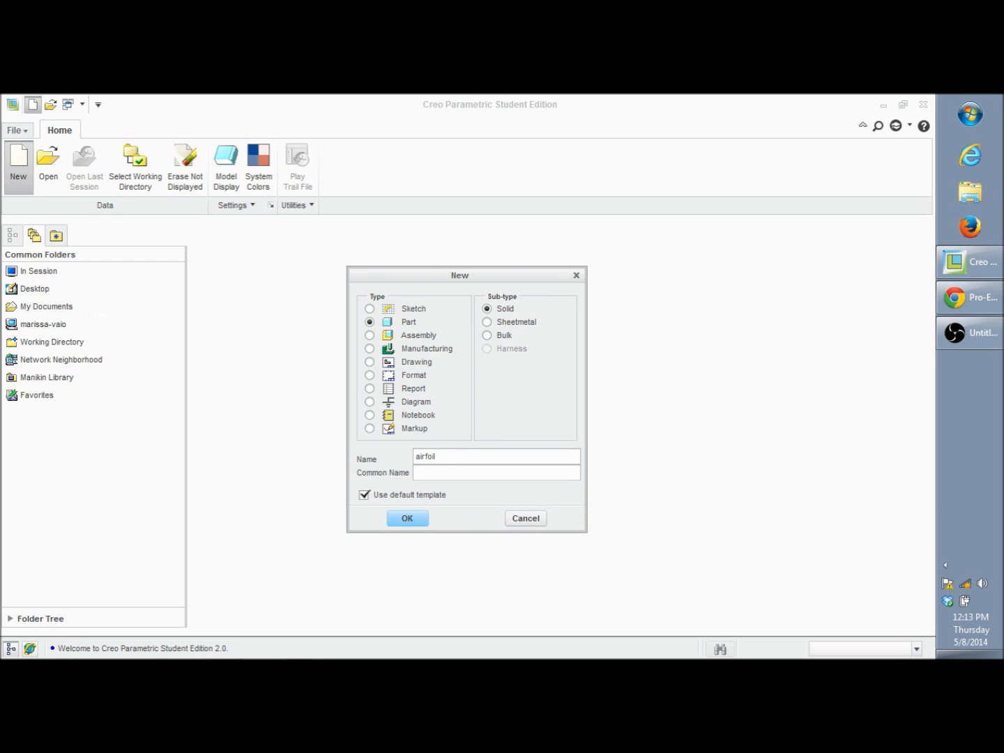
pyautogui.click(409, 518)
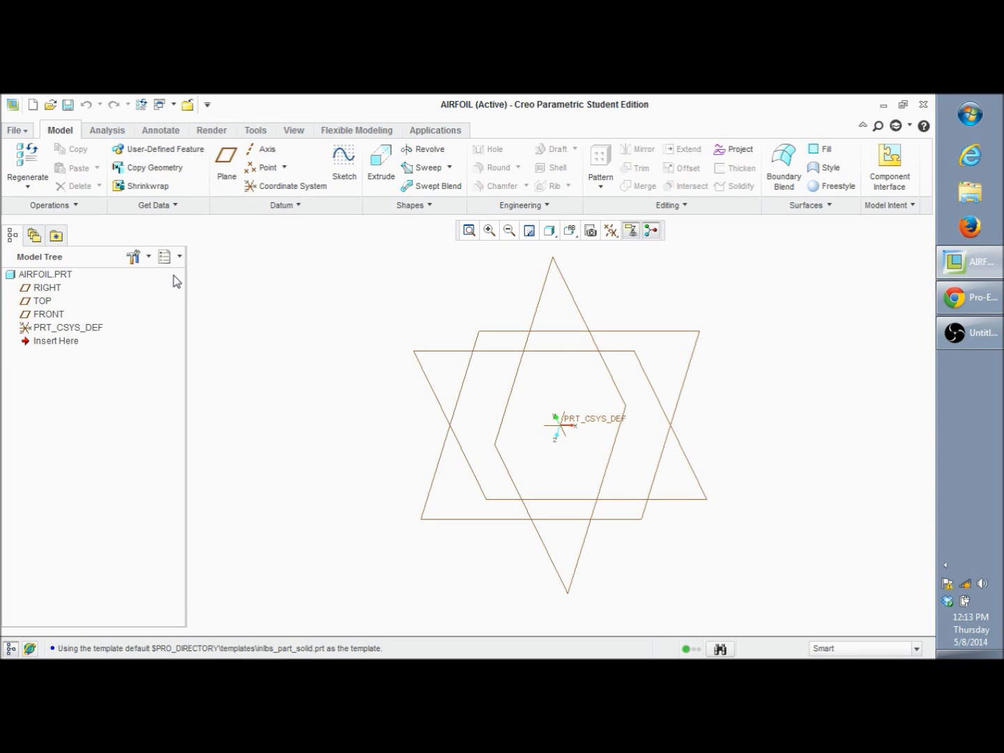
# - Display the datum plane name tags and orient the model to the FRONT named view
pyautogui.click(292, 131)
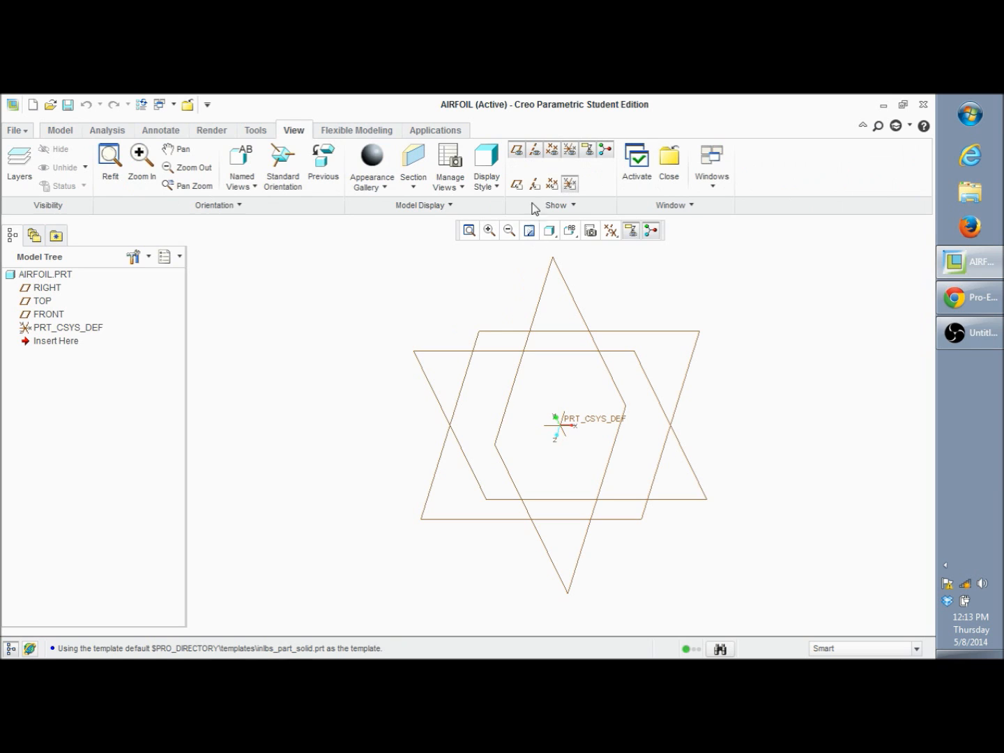
pyautogui.click(518, 185)
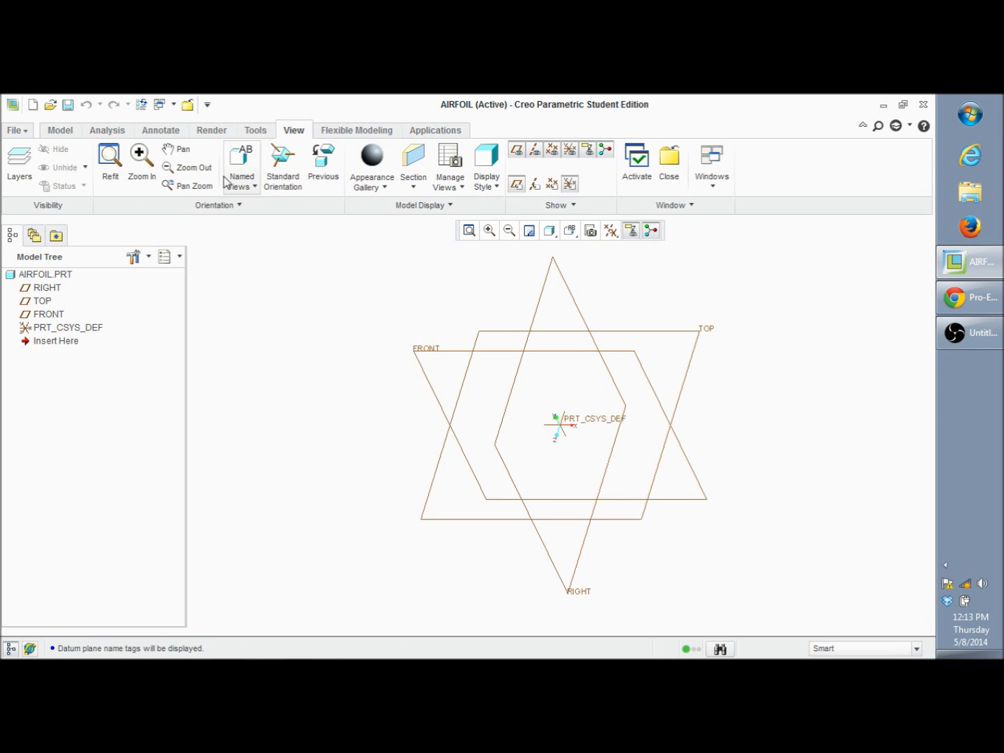
pyautogui.click(60, 130)
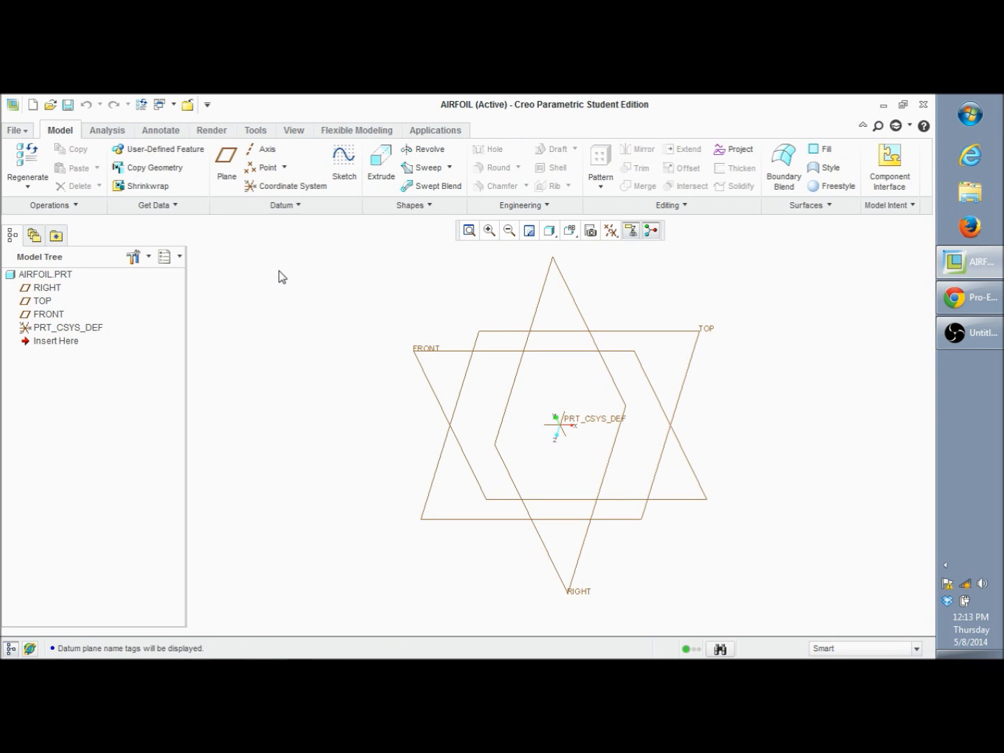
pyautogui.click(296, 133)
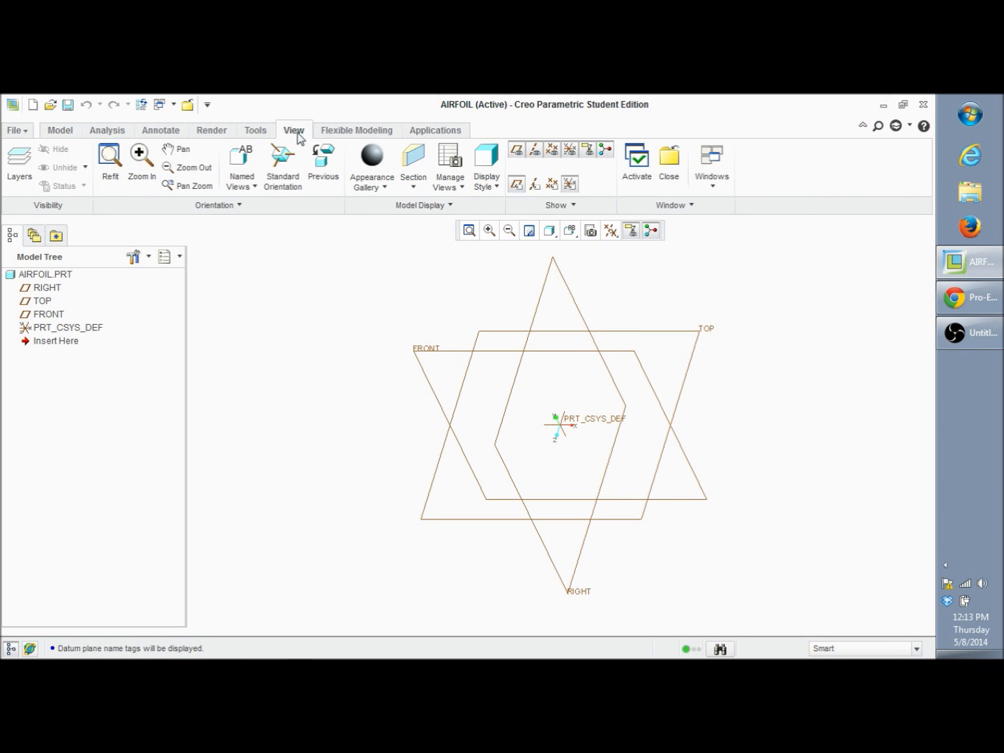
pyautogui.click(241, 180)
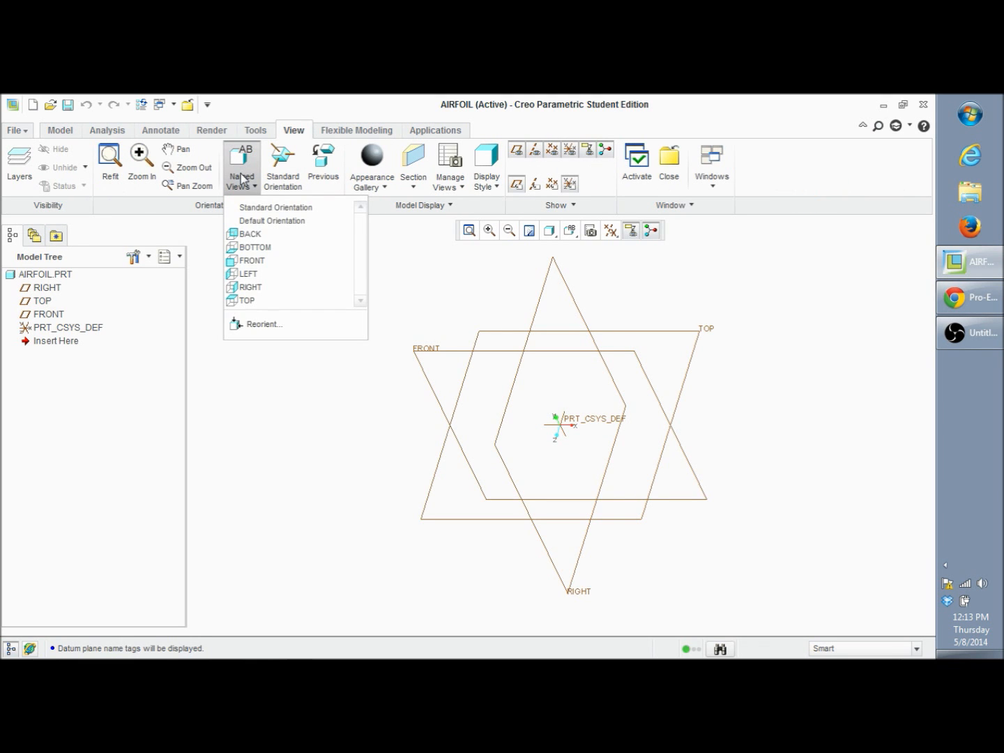
pyautogui.click(262, 260)
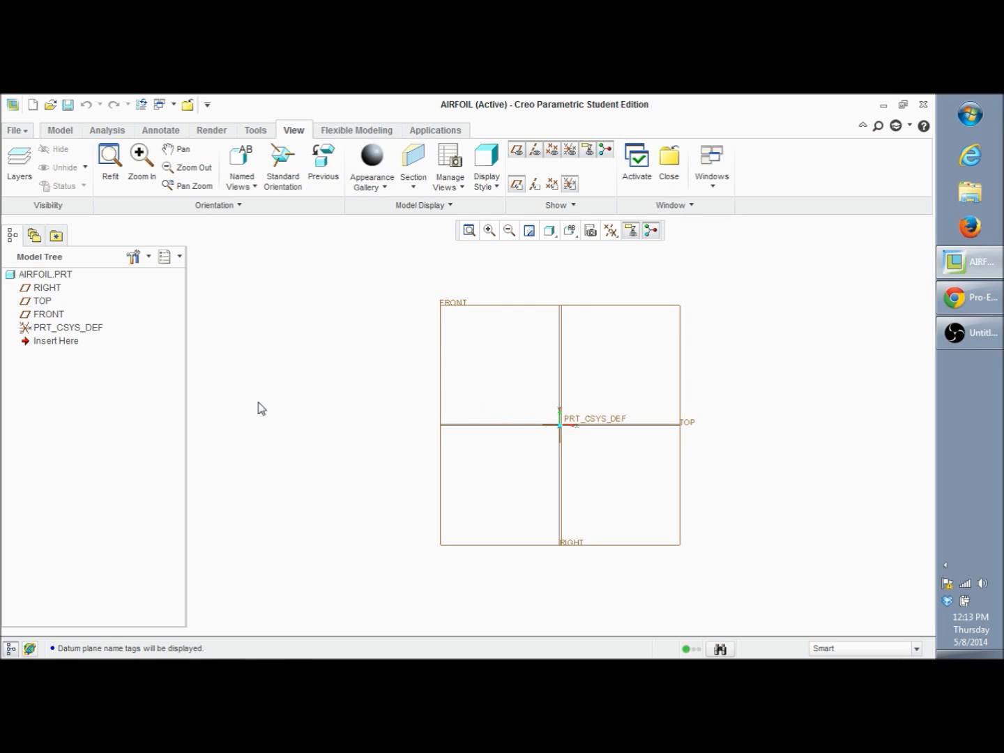
# - Start an Extrude with an internal sketch on the FRONT plane, using the RIGHT plane as reference with Right orientation
pyautogui.click(60, 130)
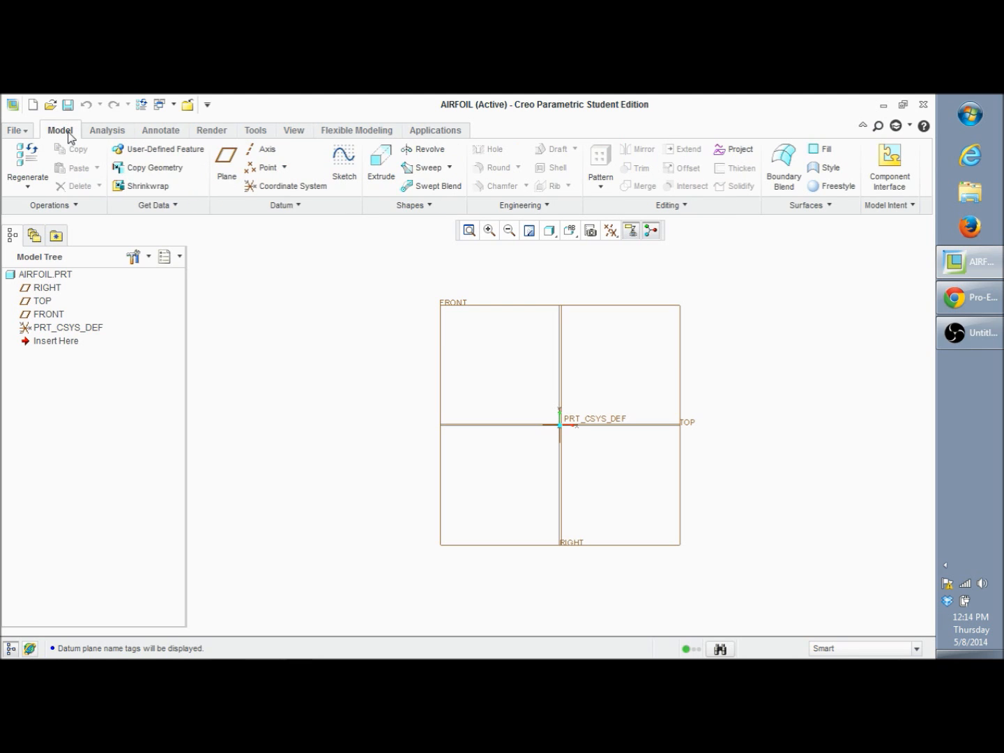
pyautogui.click(382, 178)
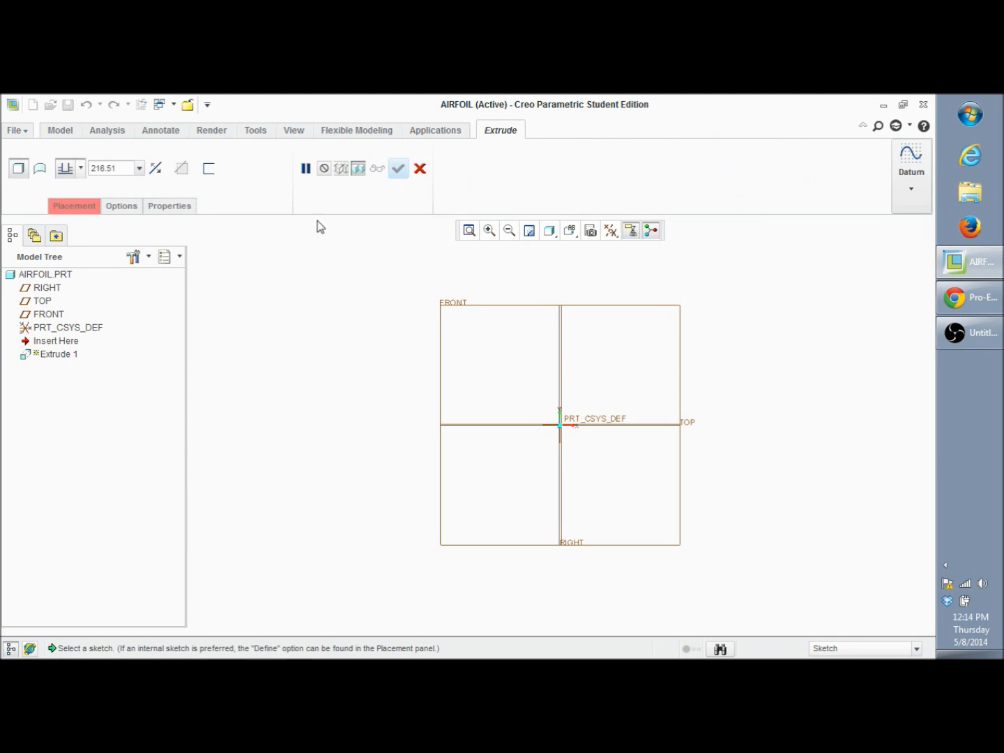
pyautogui.click(97, 208)
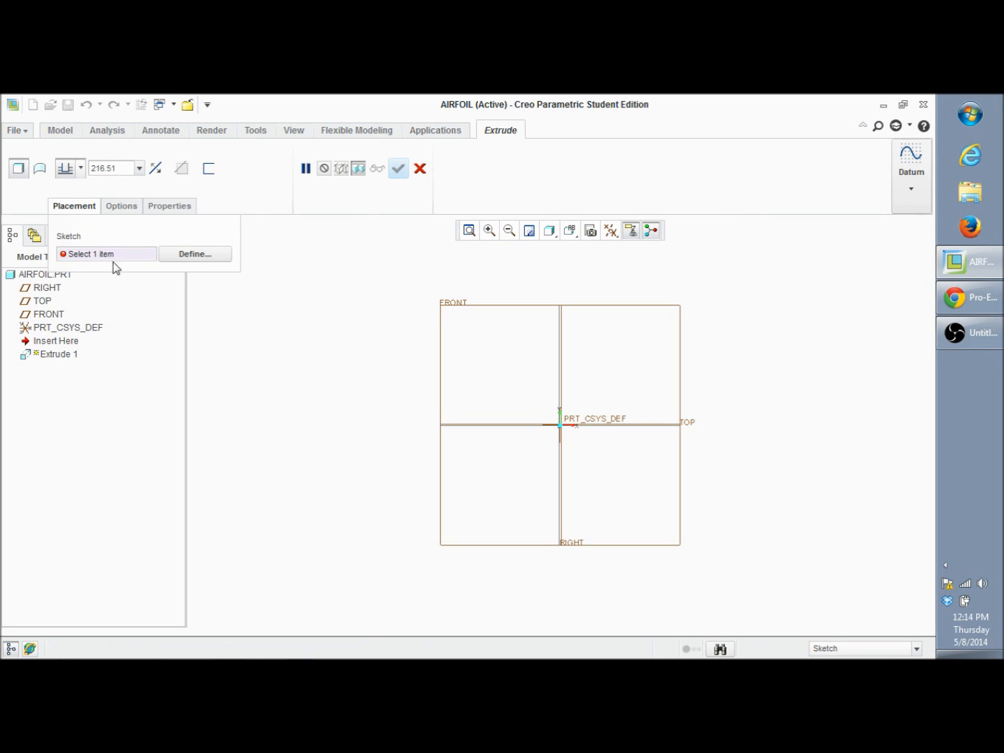
pyautogui.rightClick(395, 401)
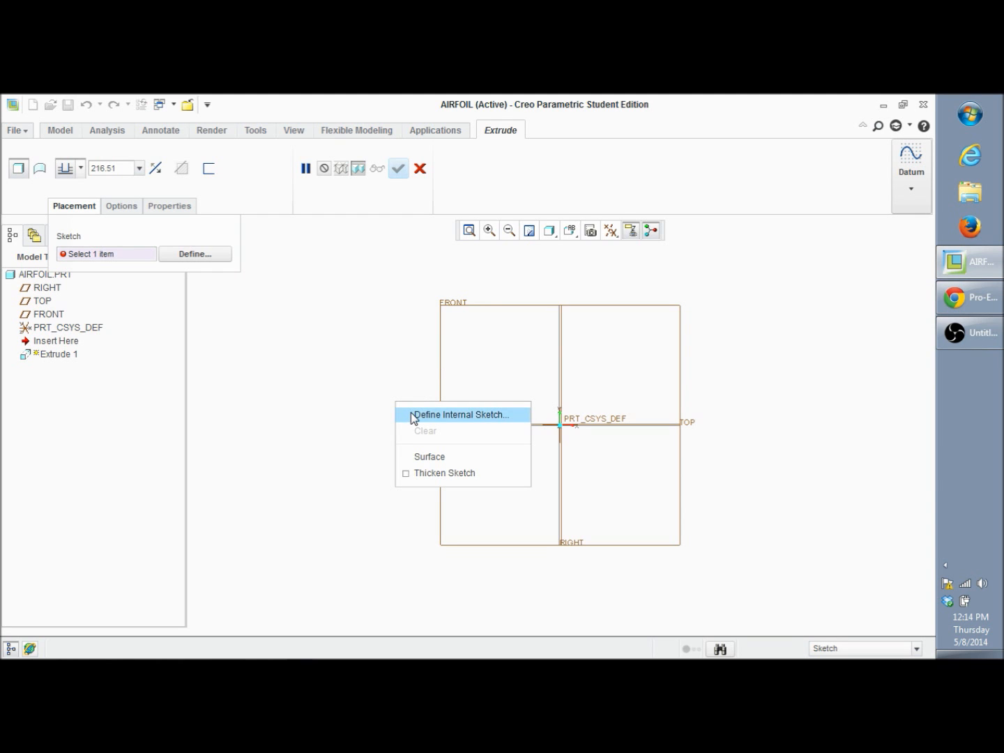
pyautogui.click(405, 414)
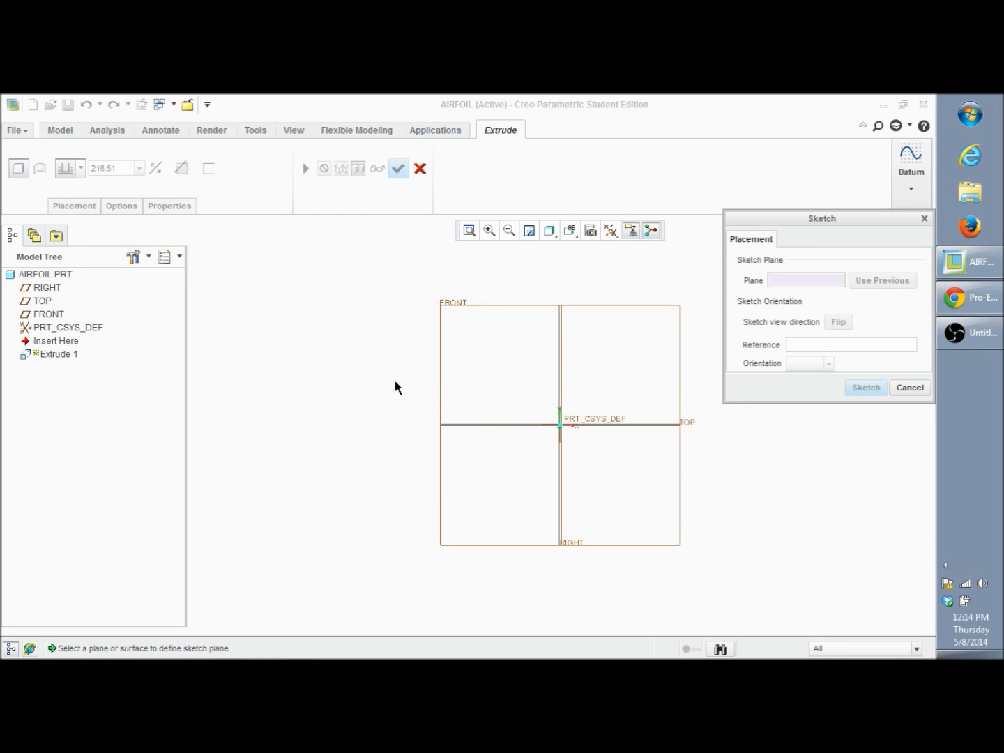
pyautogui.click(456, 306)
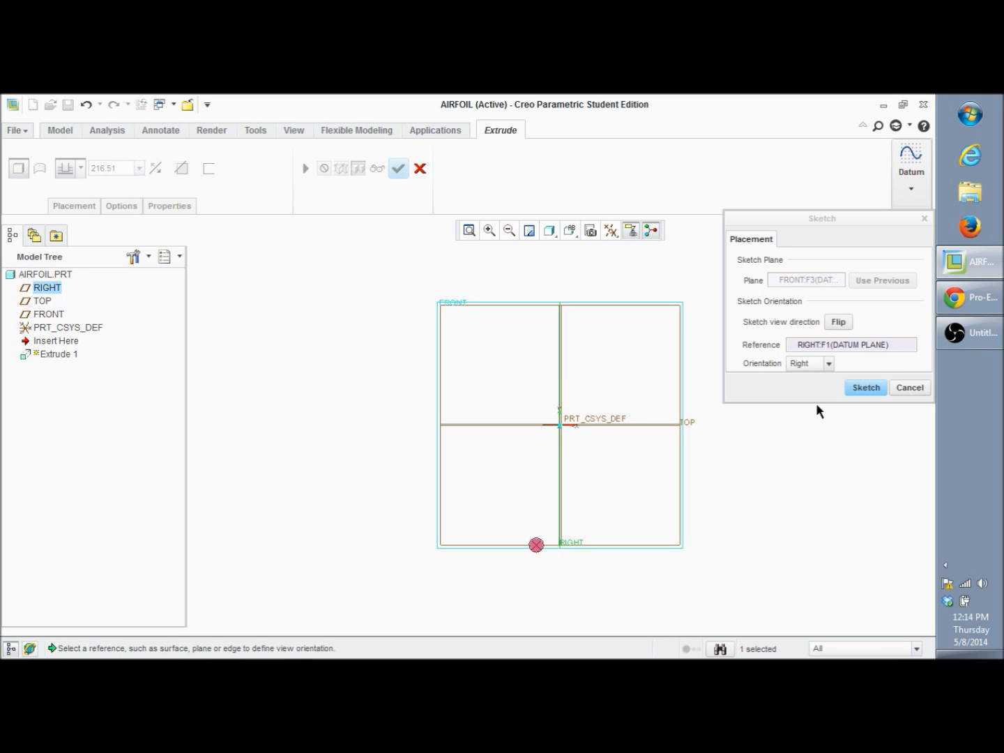
pyautogui.click(860, 392)
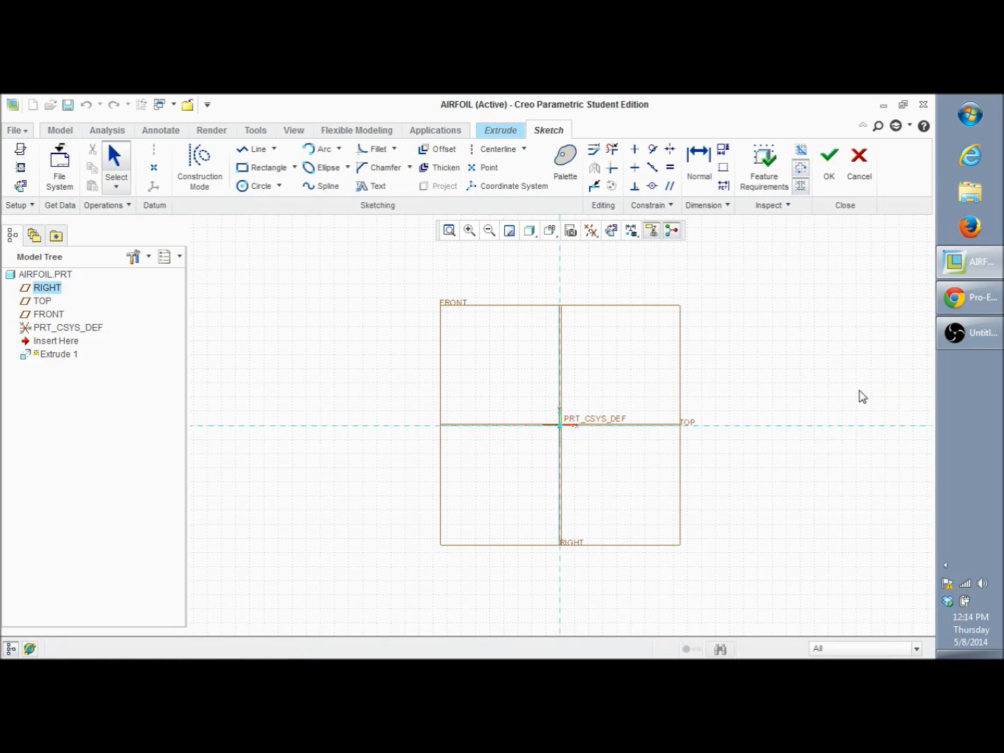
# - Sketch a horizontal chord line from the origin along the TOP plane's positive X side and set its length to 6
pyautogui.scroll(-4, 606, 440)
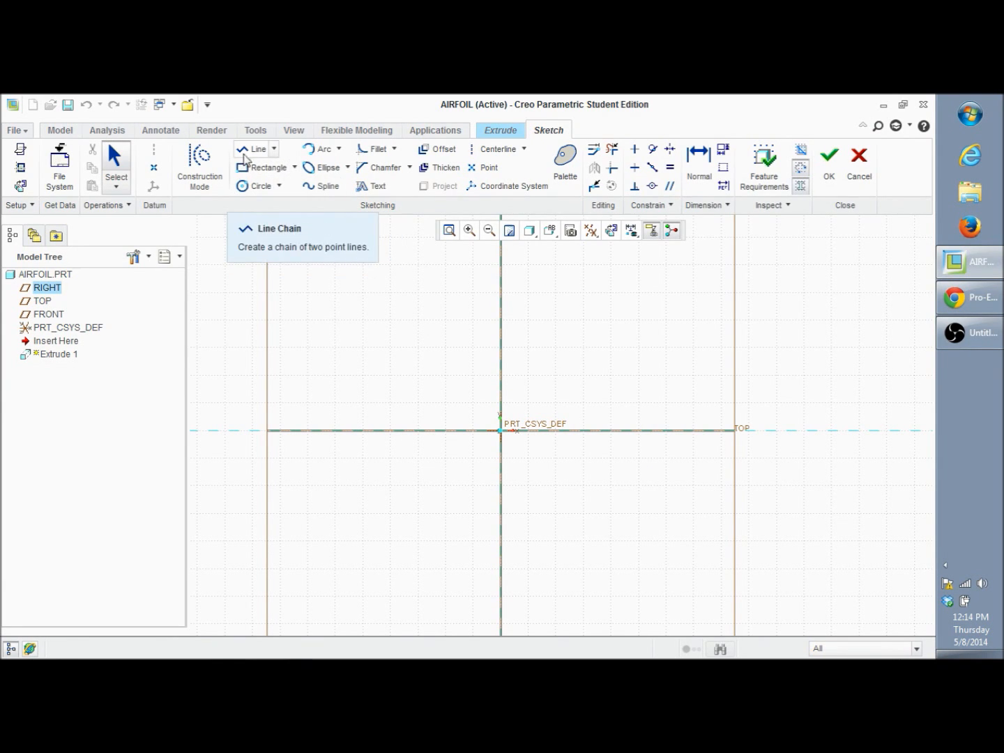
pyautogui.click(244, 157)
pyautogui.click(500, 429)
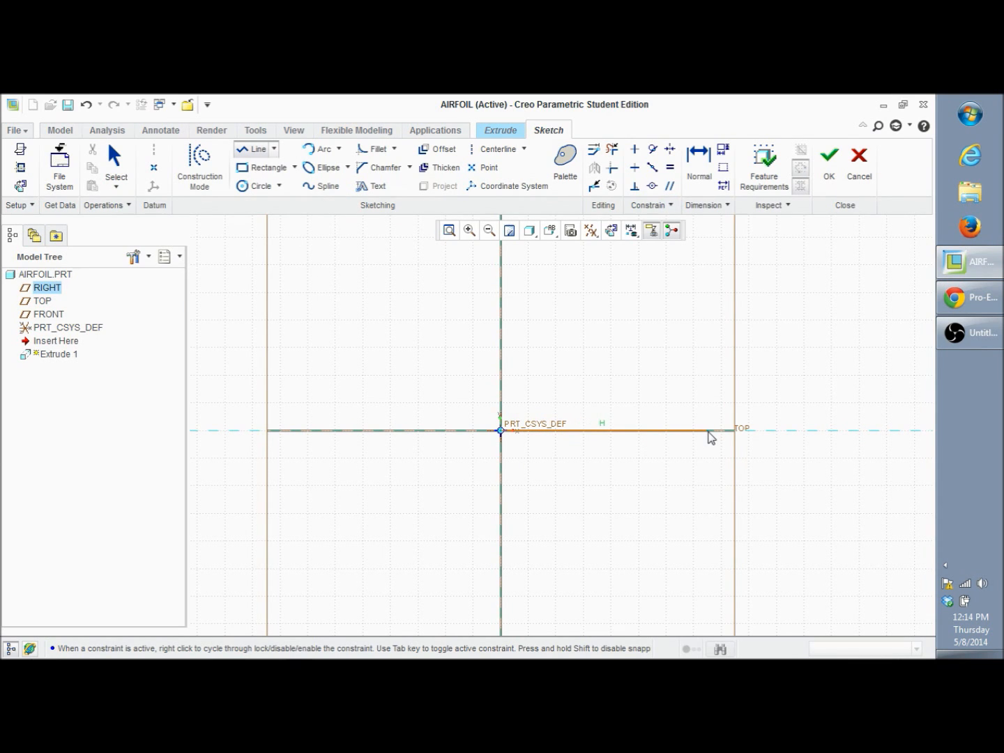
pyautogui.click(708, 430)
pyautogui.middleClick(763, 411)
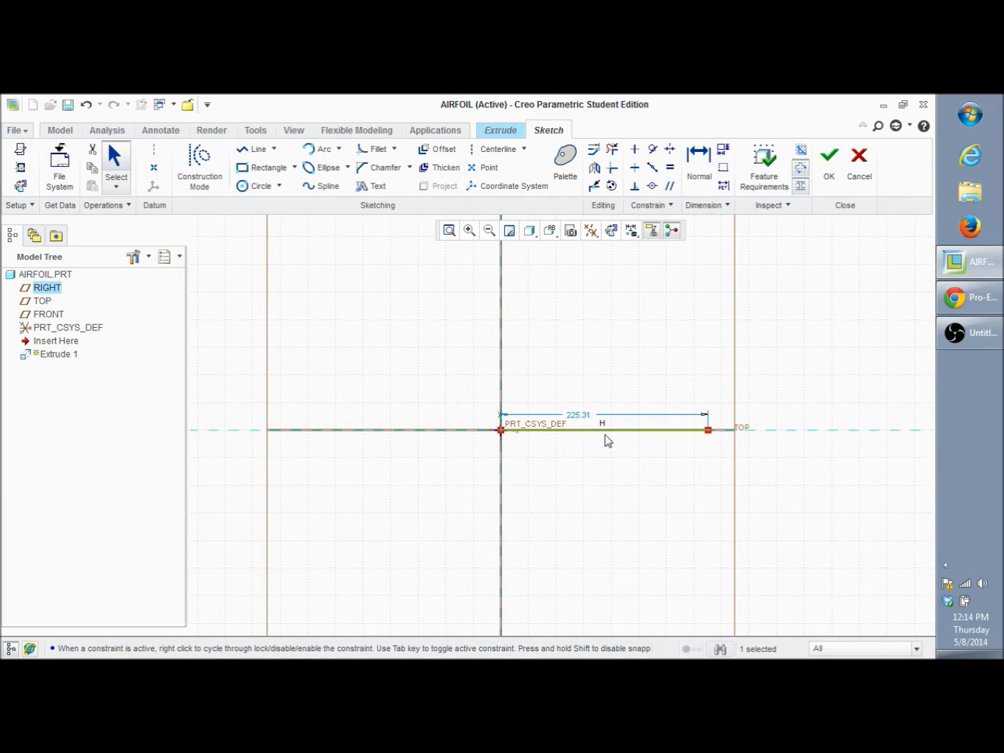
pyautogui.doubleClick(577, 416)
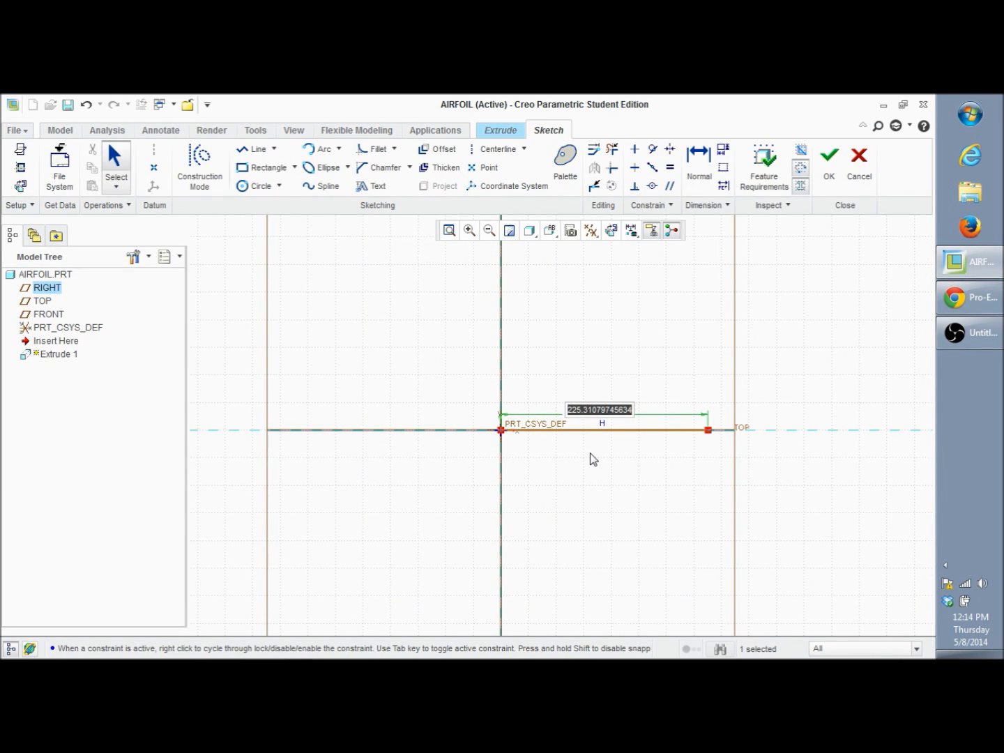
pyautogui.write('6')
pyautogui.press('Return')
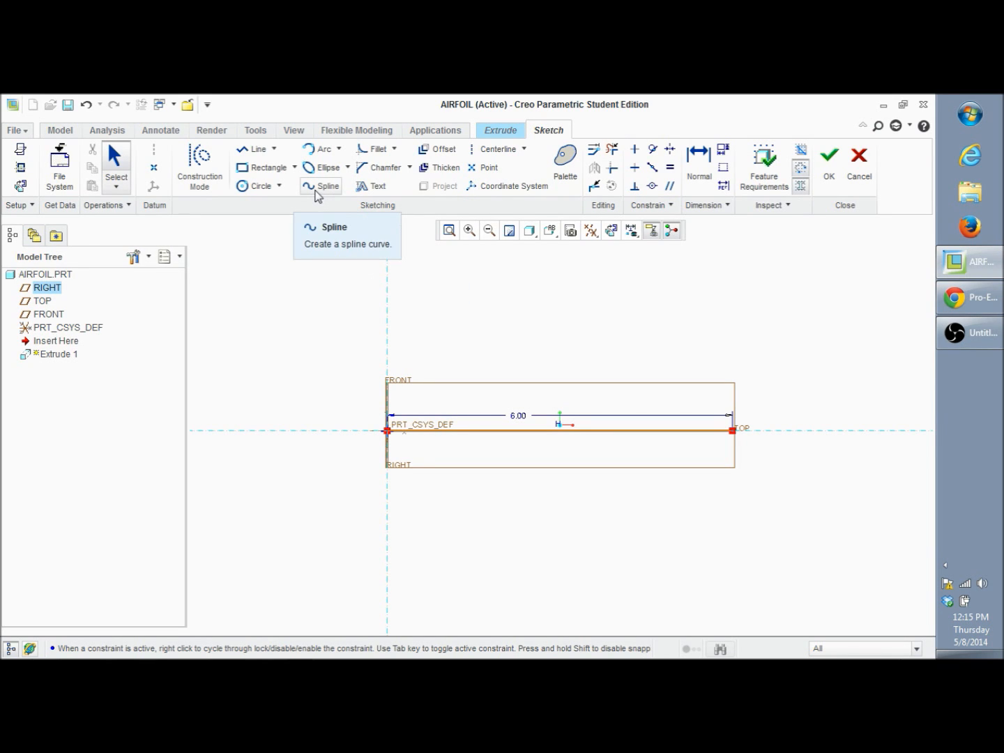
# - Sketch a spline from the origin through three points arching above the chord line to the chord's far endpoint
pyautogui.click(315, 190)
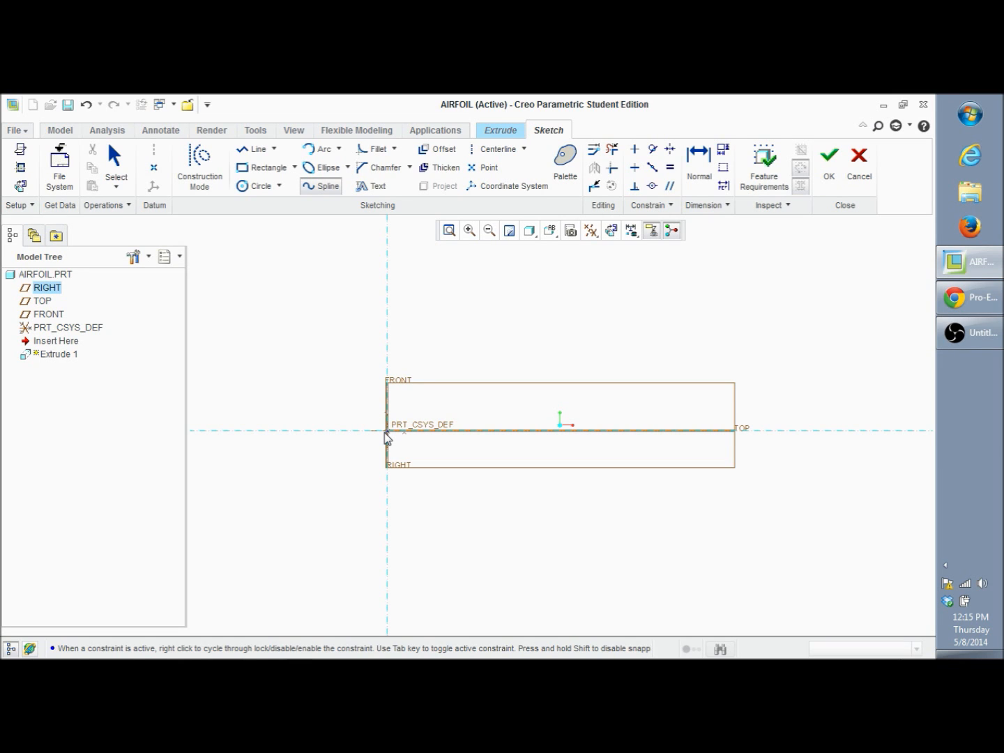
pyautogui.click(387, 430)
pyautogui.click(411, 383)
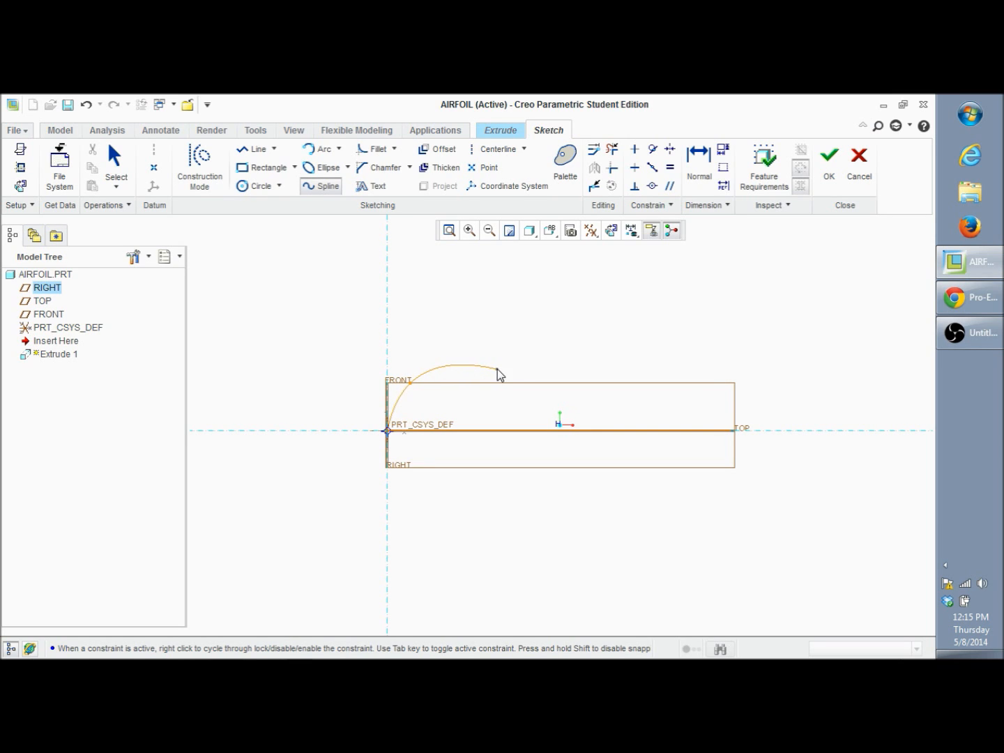
pyautogui.click(492, 367)
pyautogui.click(555, 383)
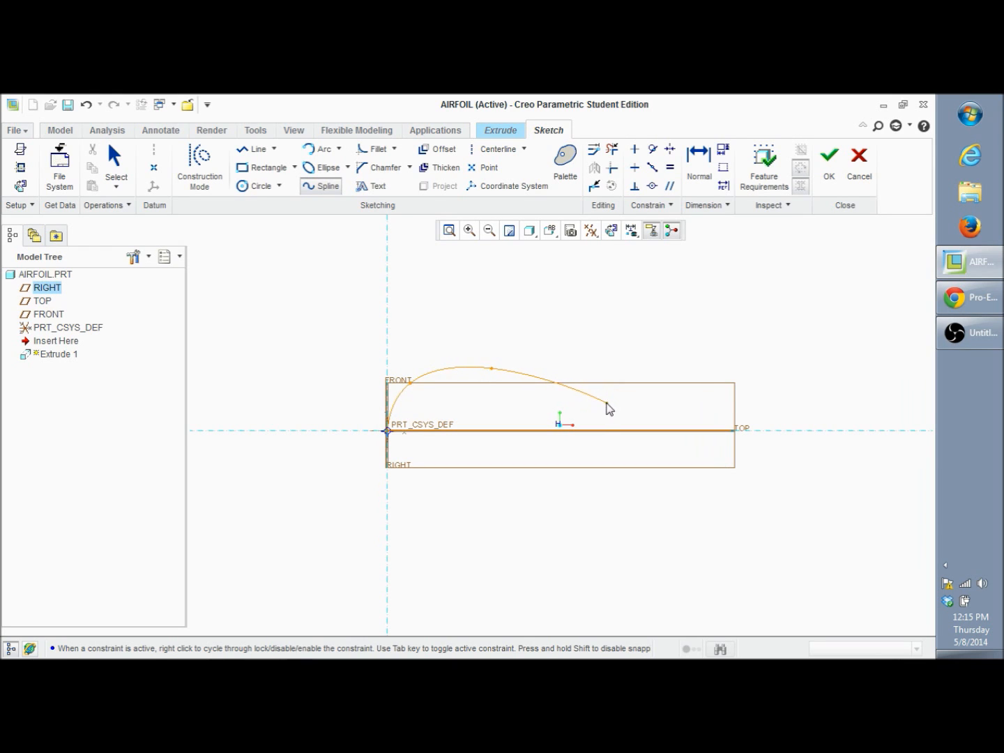
pyautogui.click(609, 396)
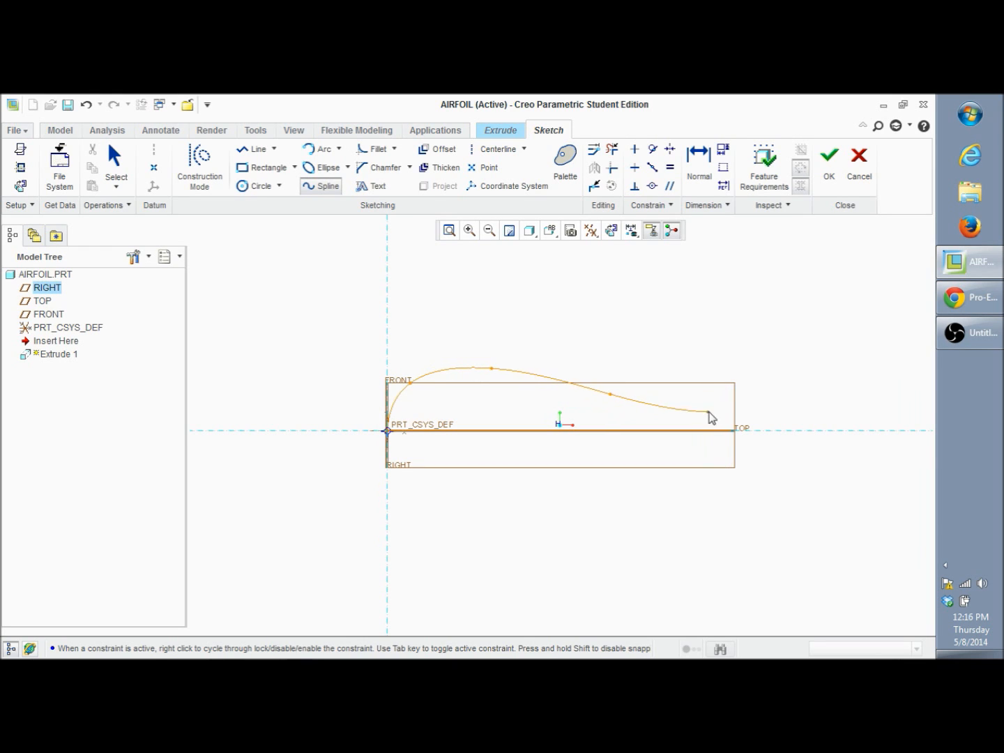
pyautogui.click(737, 433)
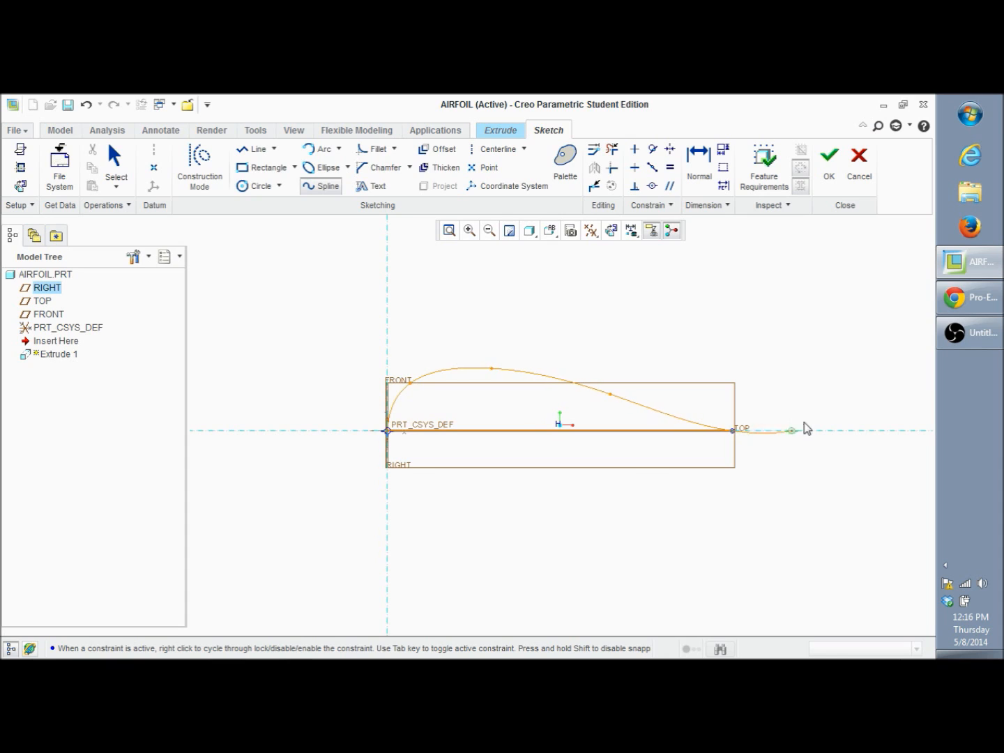
pyautogui.middleClick(806, 419)
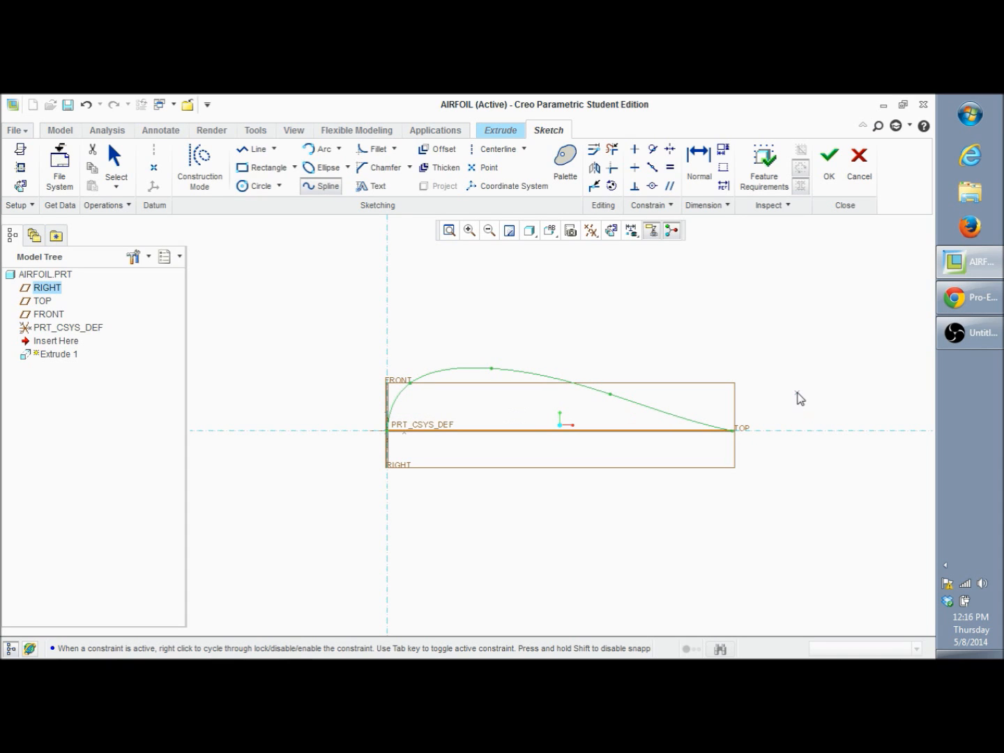
pyautogui.middleClick(800, 398)
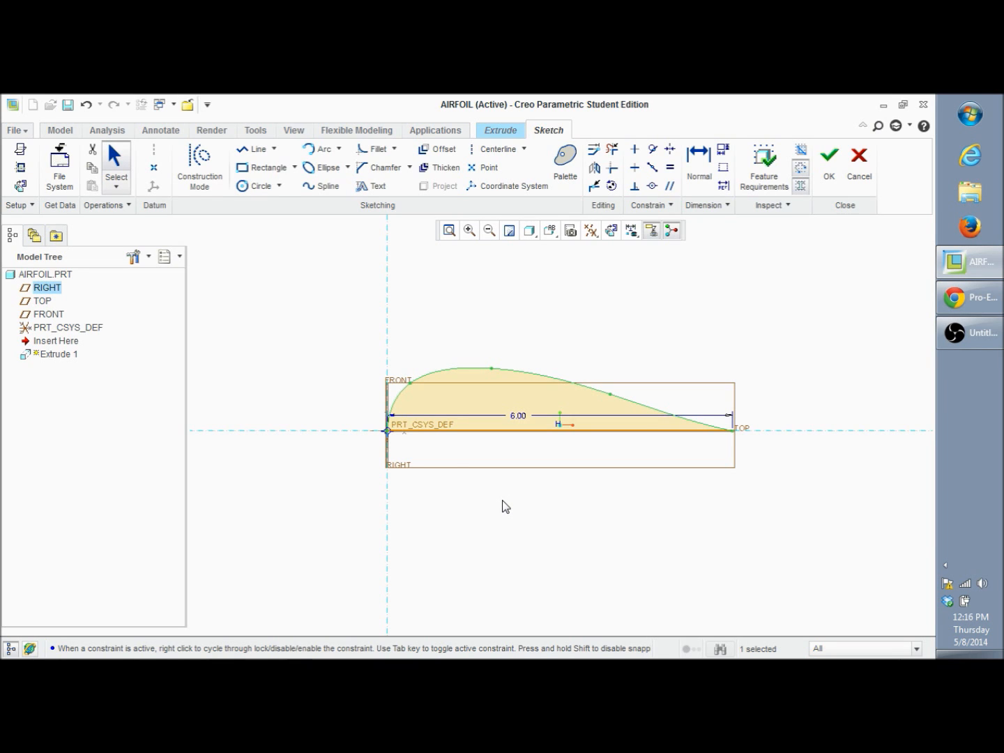
# - Delete the horizontal chord line beneath the spline
pyautogui.click(545, 434)
pyautogui.press('Delete')
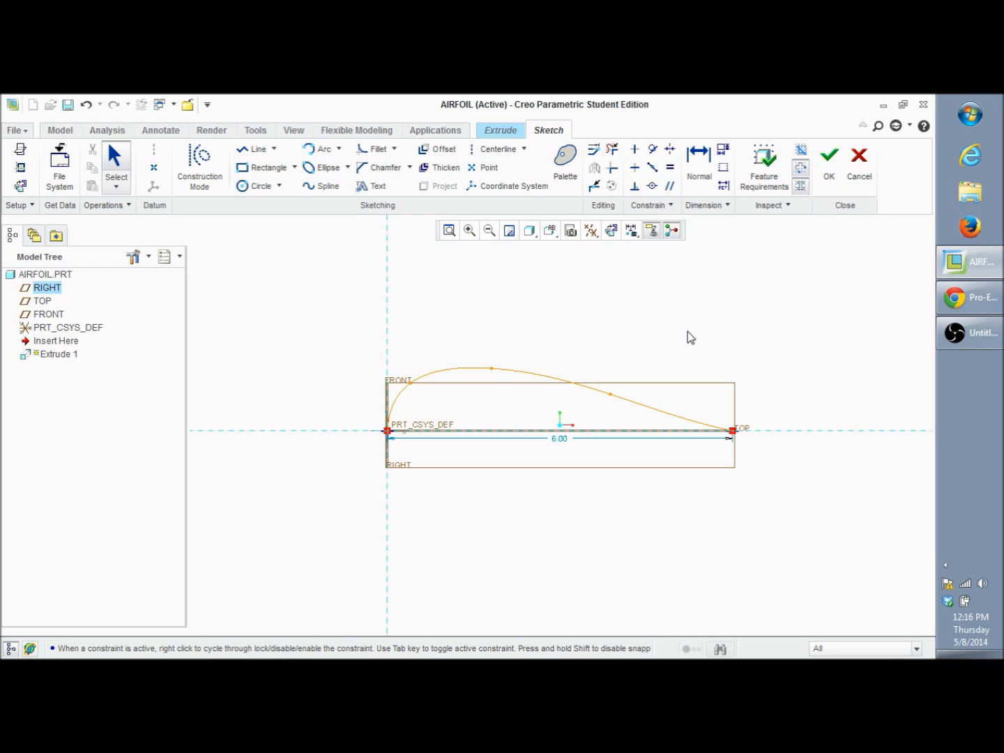
pyautogui.click(493, 151)
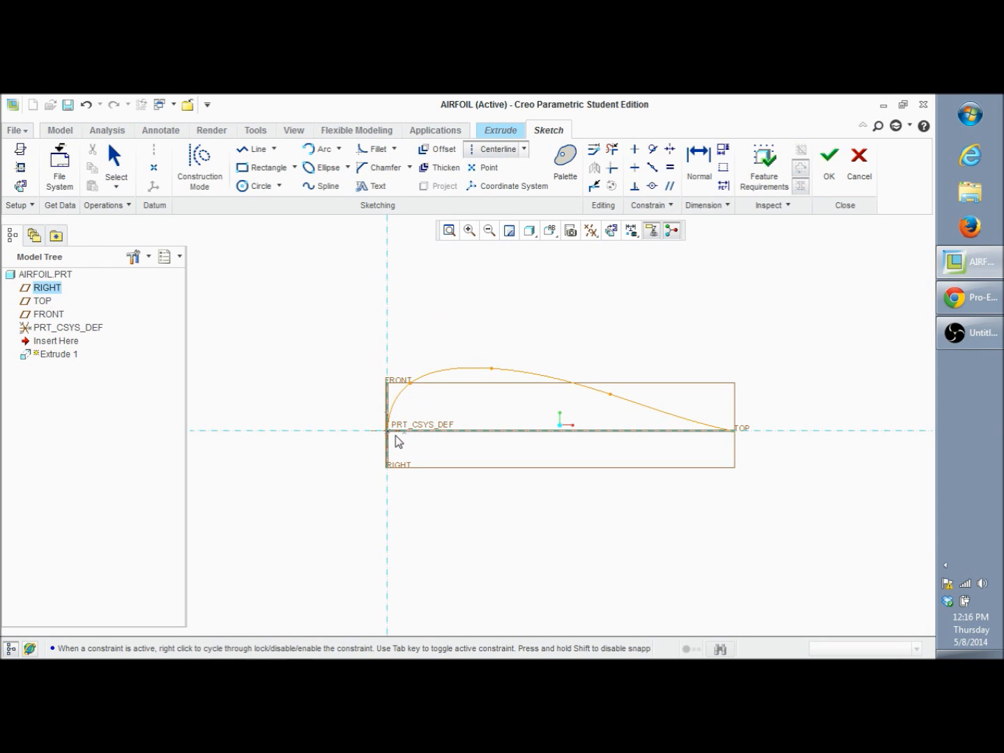
pyautogui.middleClick(403, 358)
pyautogui.scroll(2, 453, 367)
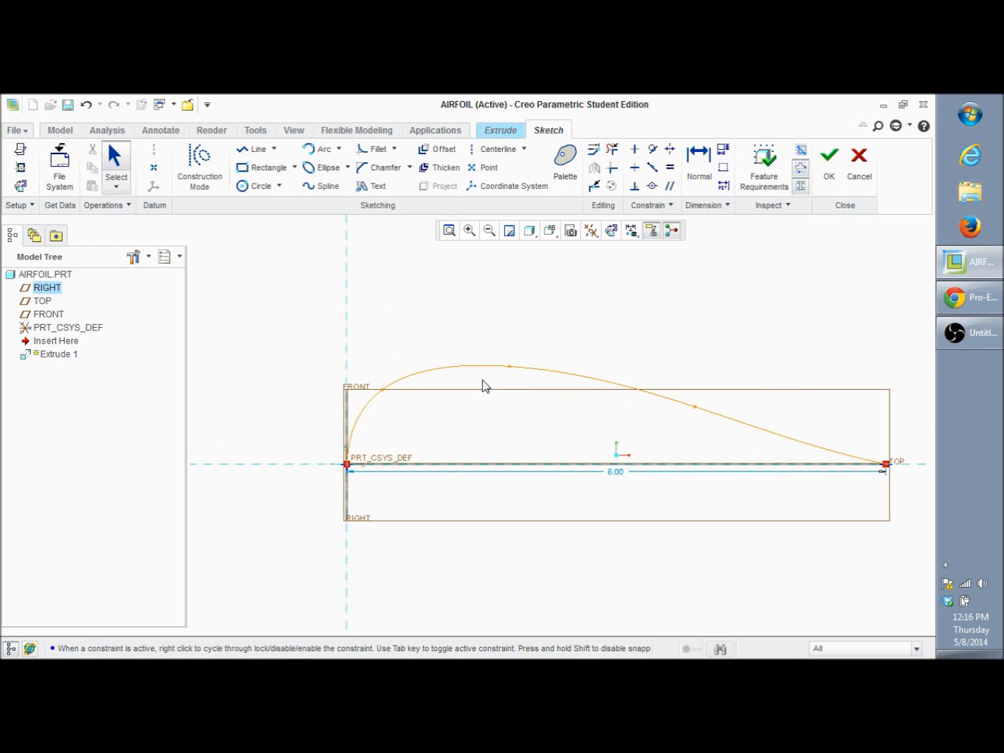
pyautogui.click(440, 370)
pyautogui.click(594, 171)
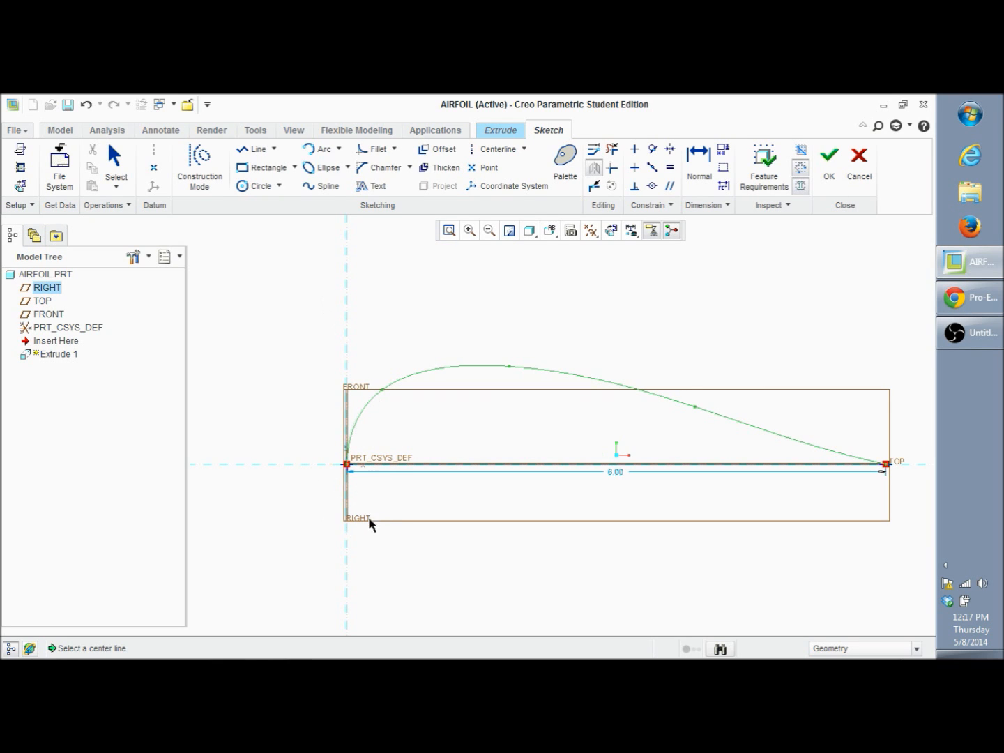
pyautogui.scroll(-1, 569, 305)
pyautogui.middleClick(569, 311)
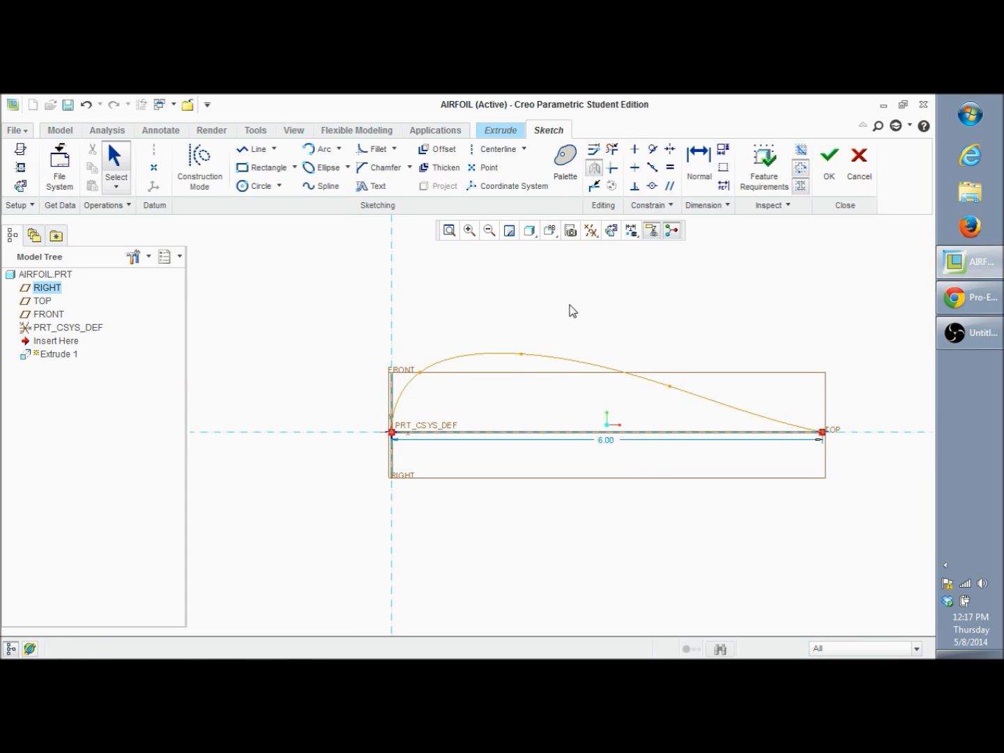
pyautogui.scroll(-1, 571, 311)
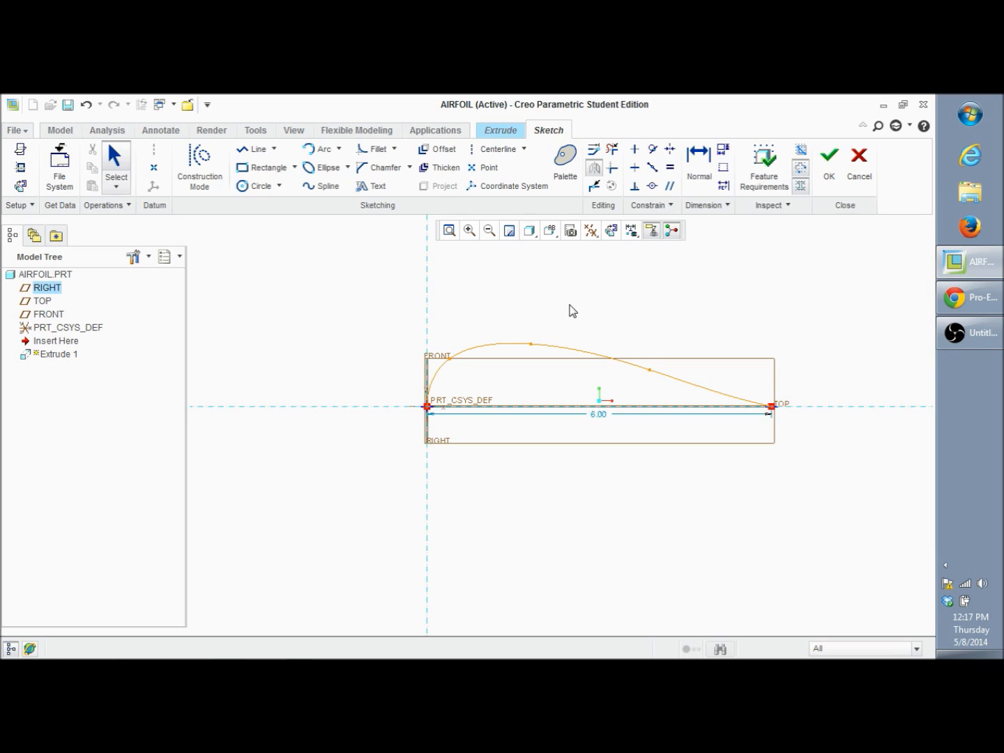
pyautogui.scroll(1, 617, 317)
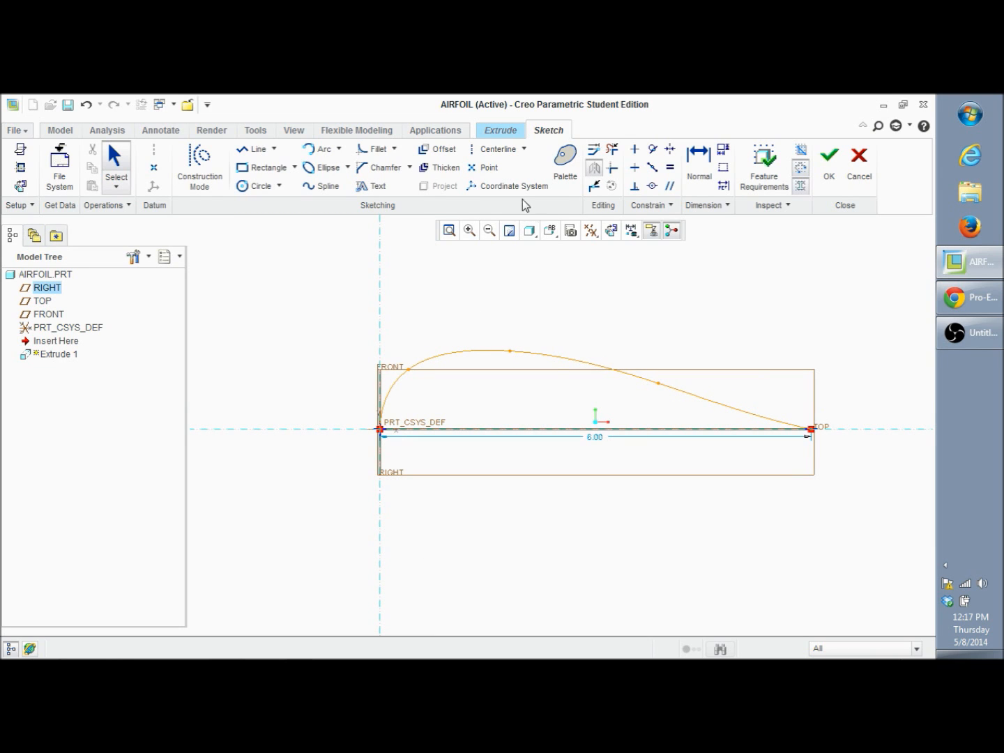
# - Draw a horizontal centerline through the origin along the TOP plane reference
pyautogui.click(497, 148)
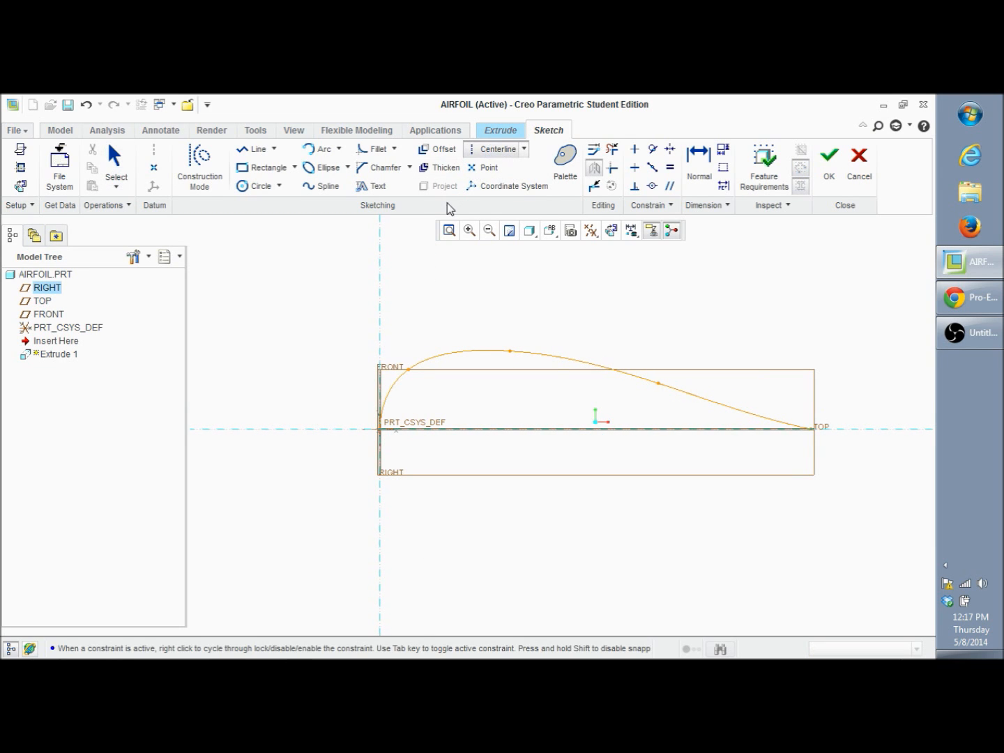
pyautogui.click(382, 432)
pyautogui.click(457, 430)
pyautogui.middleClick(593, 539)
pyautogui.click(588, 531)
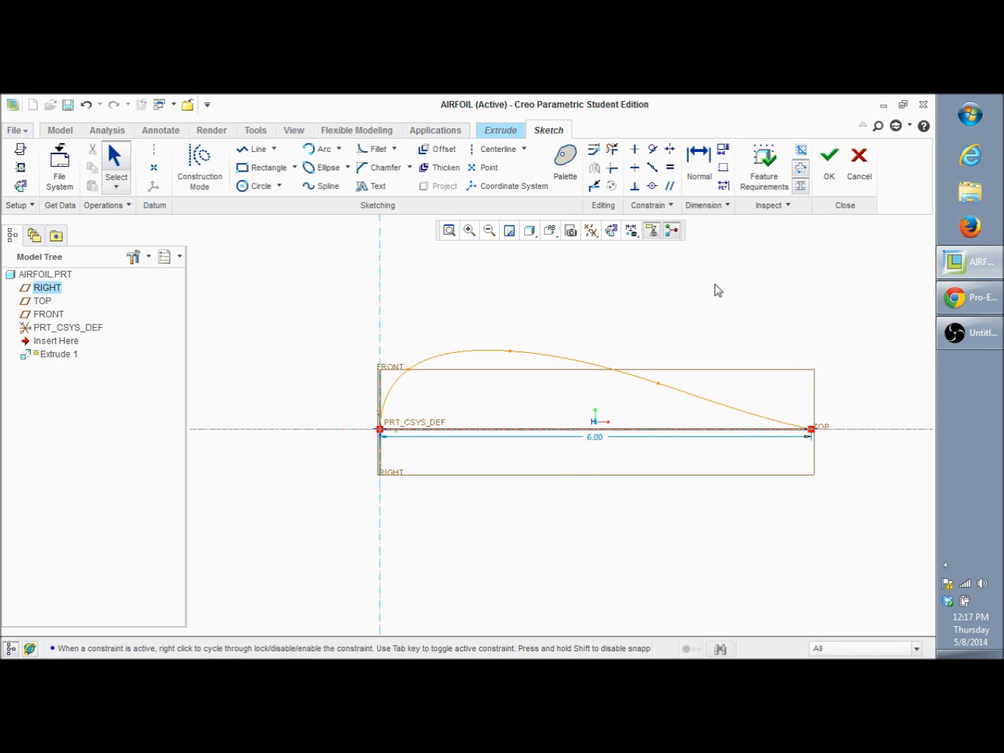
# - Mirror the upper spline about the horizontal centerline to close the airfoil profile
pyautogui.click(528, 358)
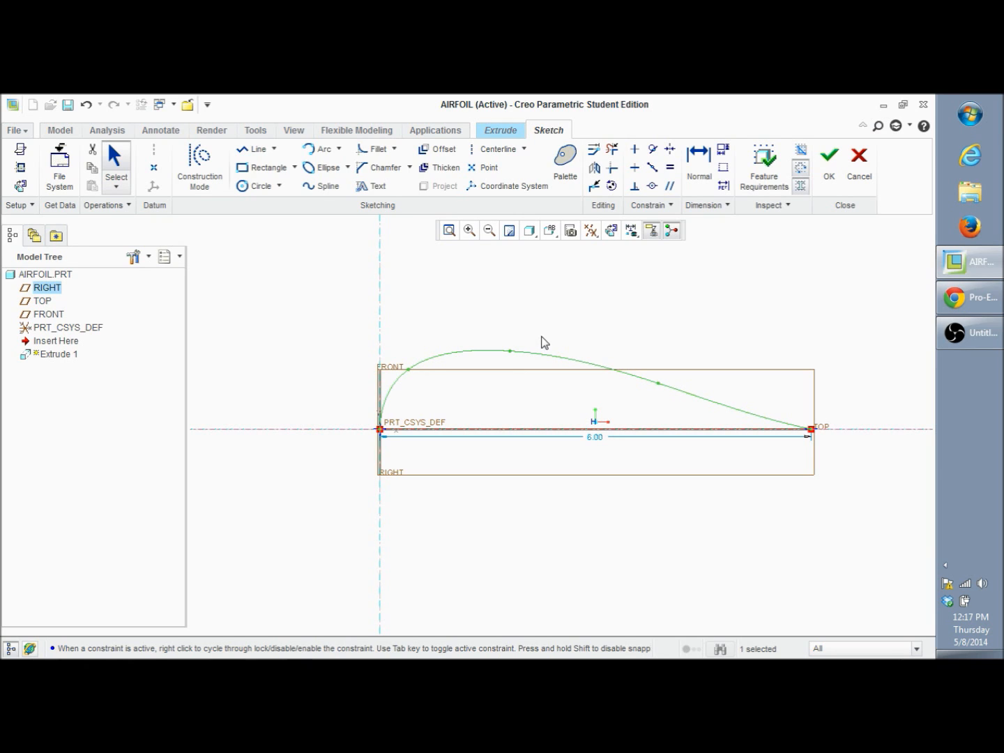
pyautogui.click(593, 168)
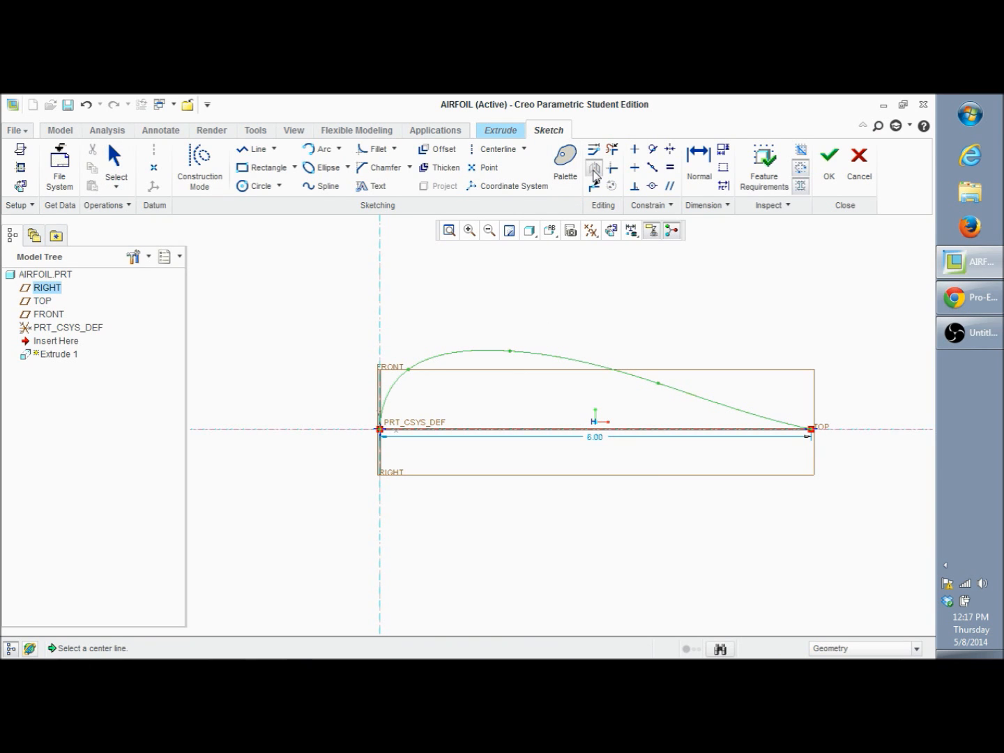
pyautogui.click(354, 428)
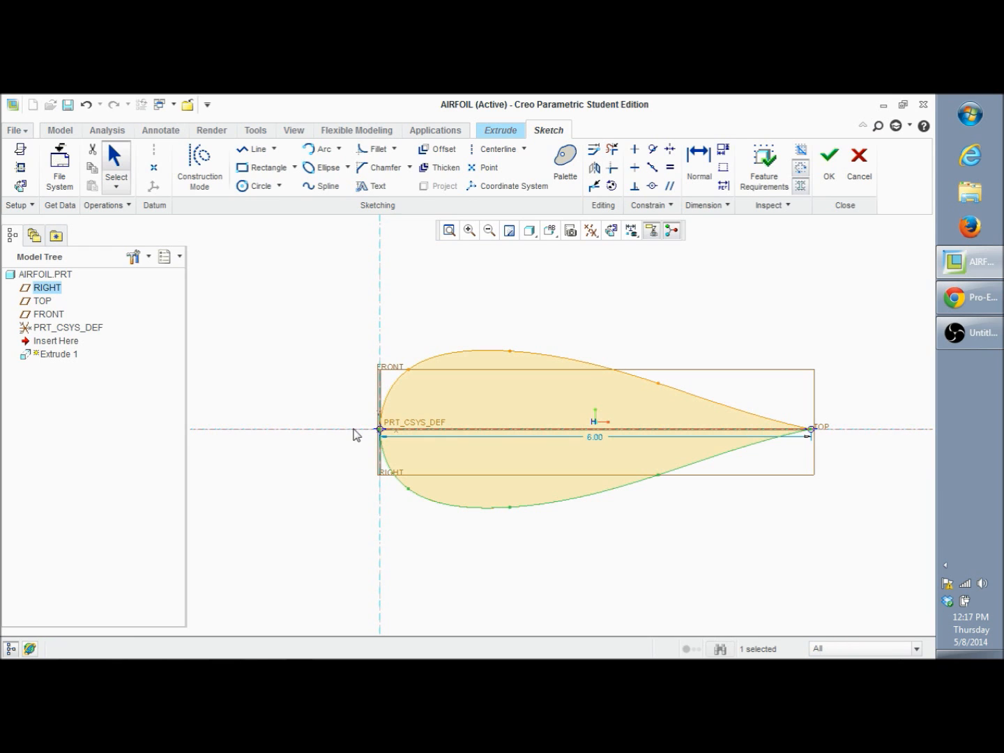
pyautogui.click(662, 294)
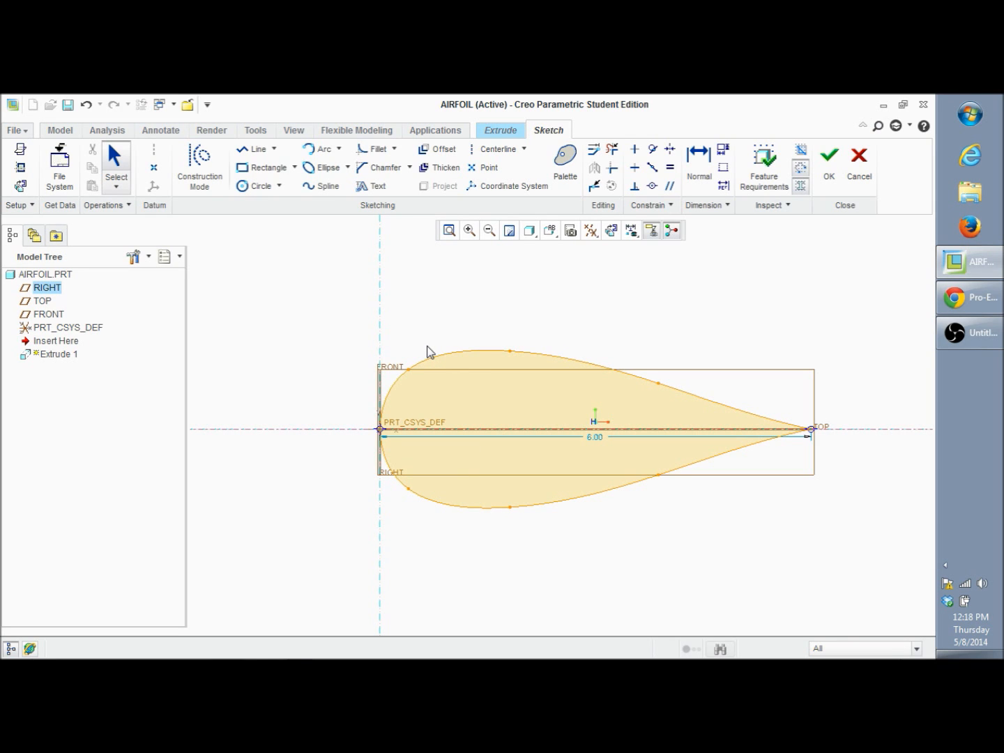
# - Finish the sketch and extrude the airfoil profile to a depth of 0.125
pyautogui.click(834, 171)
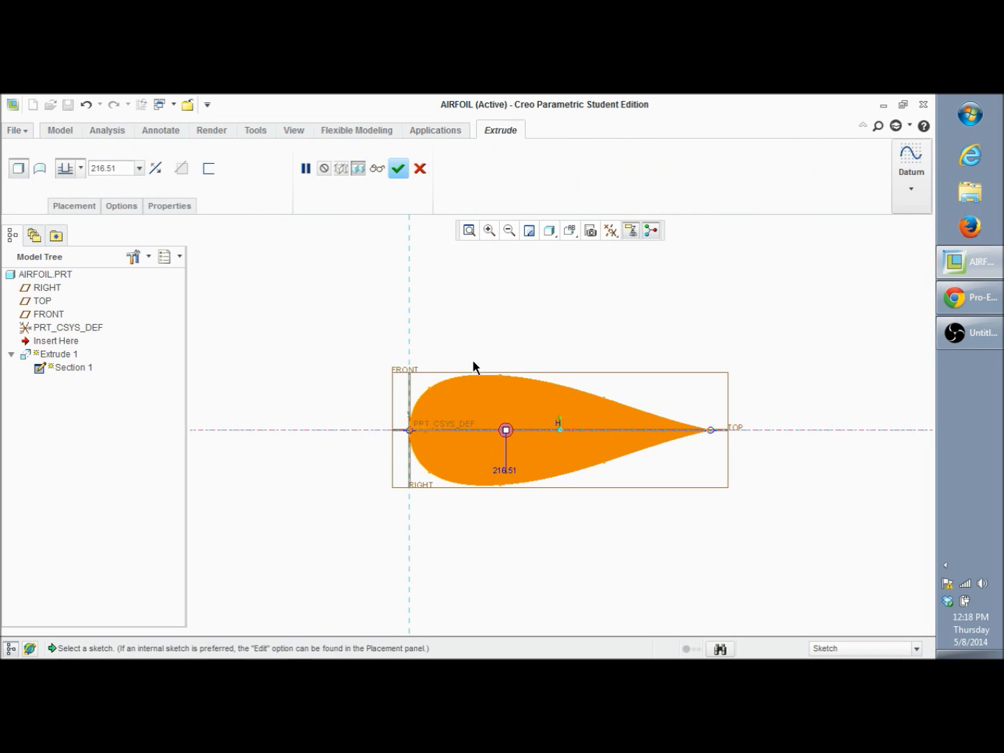
pyautogui.click(129, 168)
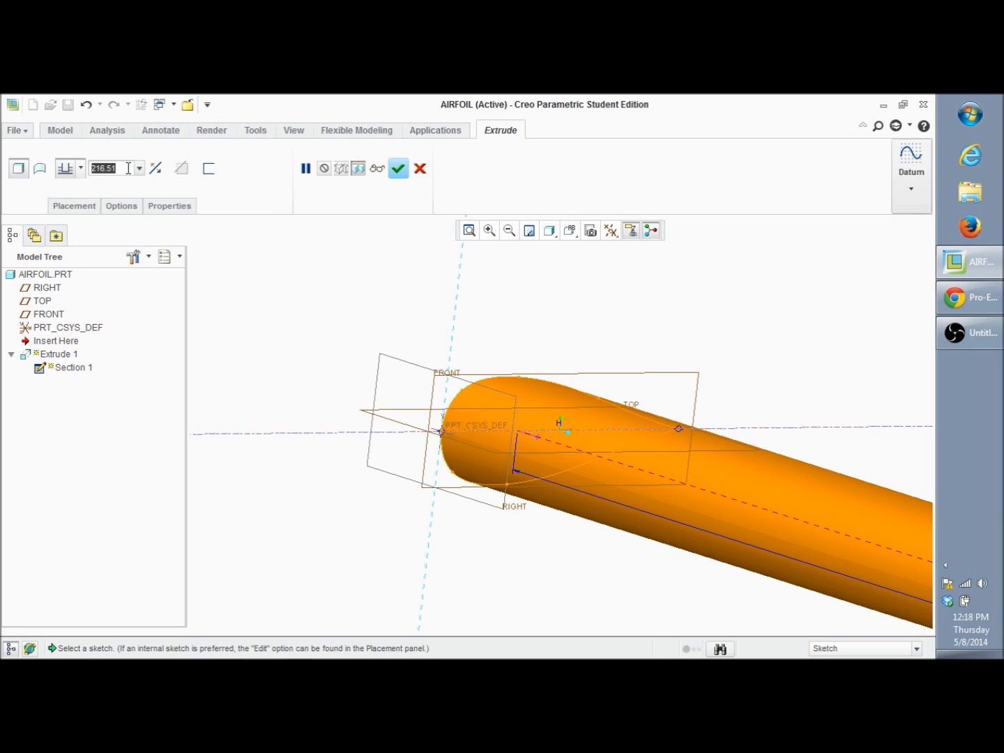
pyautogui.write('.125')
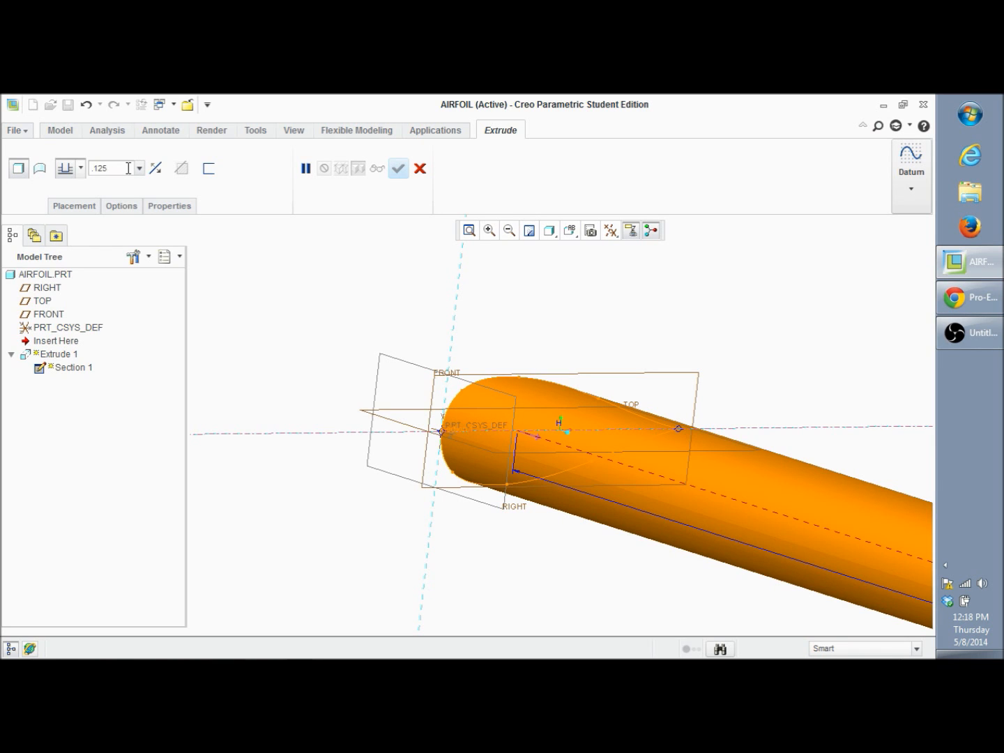
pyautogui.press('Return')
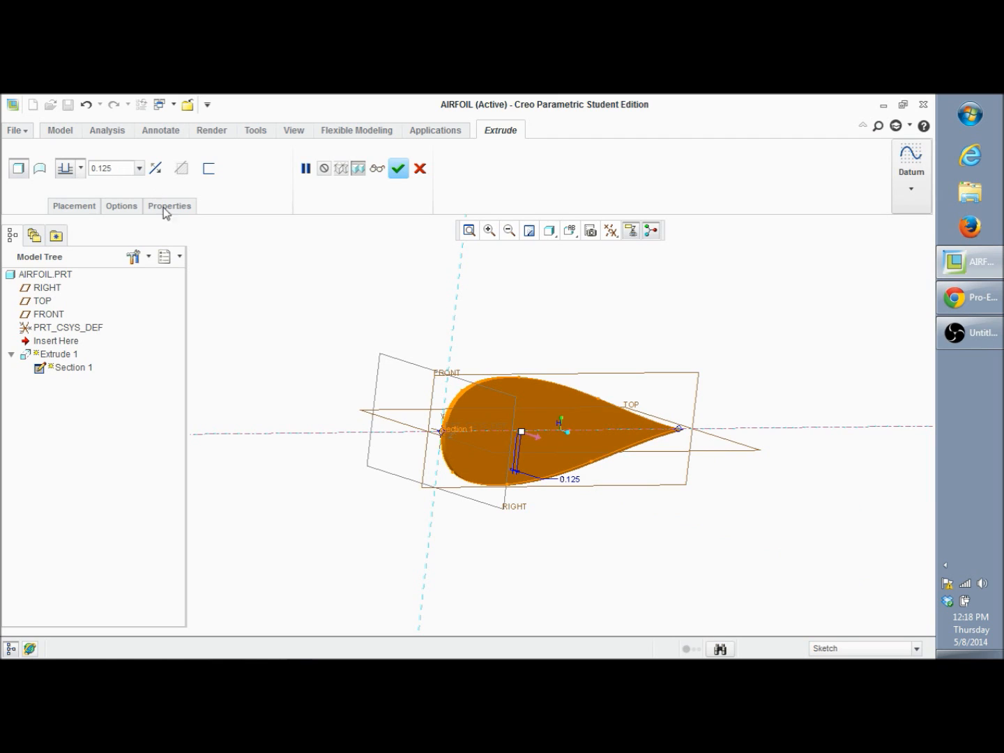
pyautogui.click(398, 170)
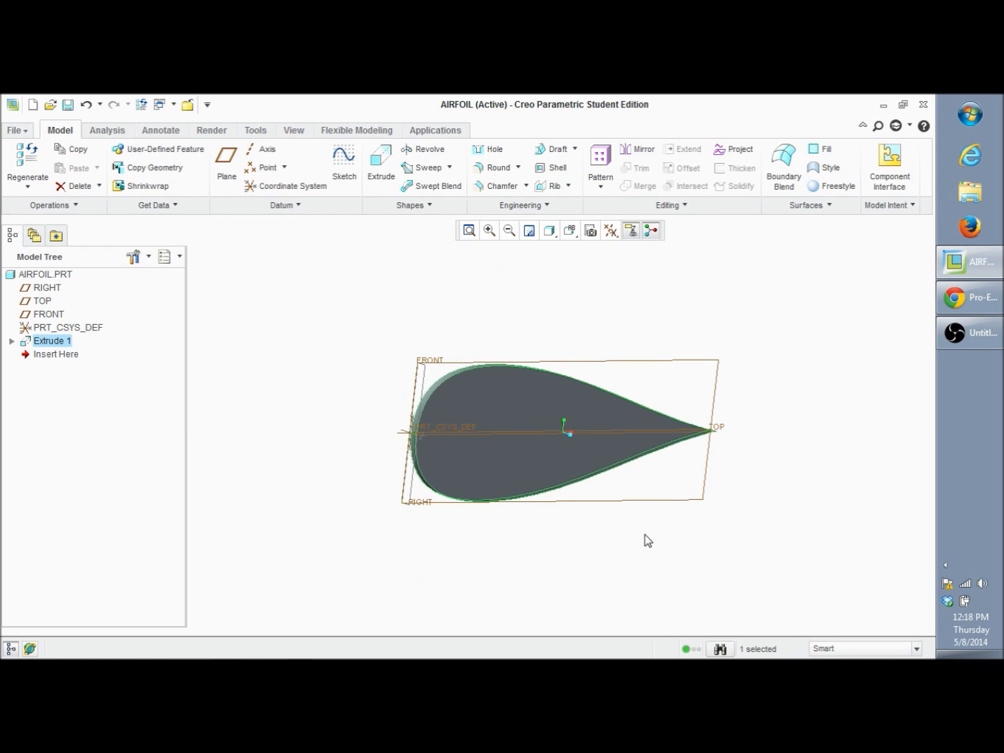
# - Start a second Extrude with a sketch on the airfoil's flat face and orient the model to the FRONT named view
pyautogui.moveTo(646, 541)
pyautogui.mouseDown(button='middle')
pyautogui.moveTo(548, 471)
pyautogui.moveTo(643, 537)
pyautogui.moveTo(558, 522)
pyautogui.moveTo(639, 513)
pyautogui.moveTo(672, 529)
pyautogui.moveTo(599, 538)
pyautogui.mouseUp(button='middle')
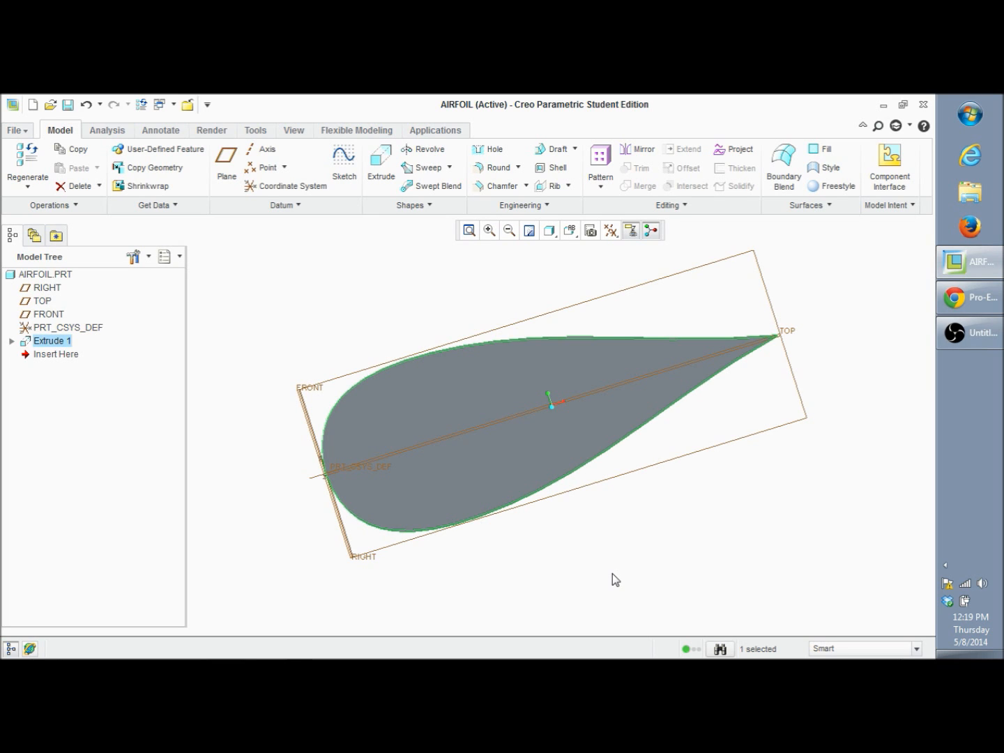
pyautogui.click(72, 357)
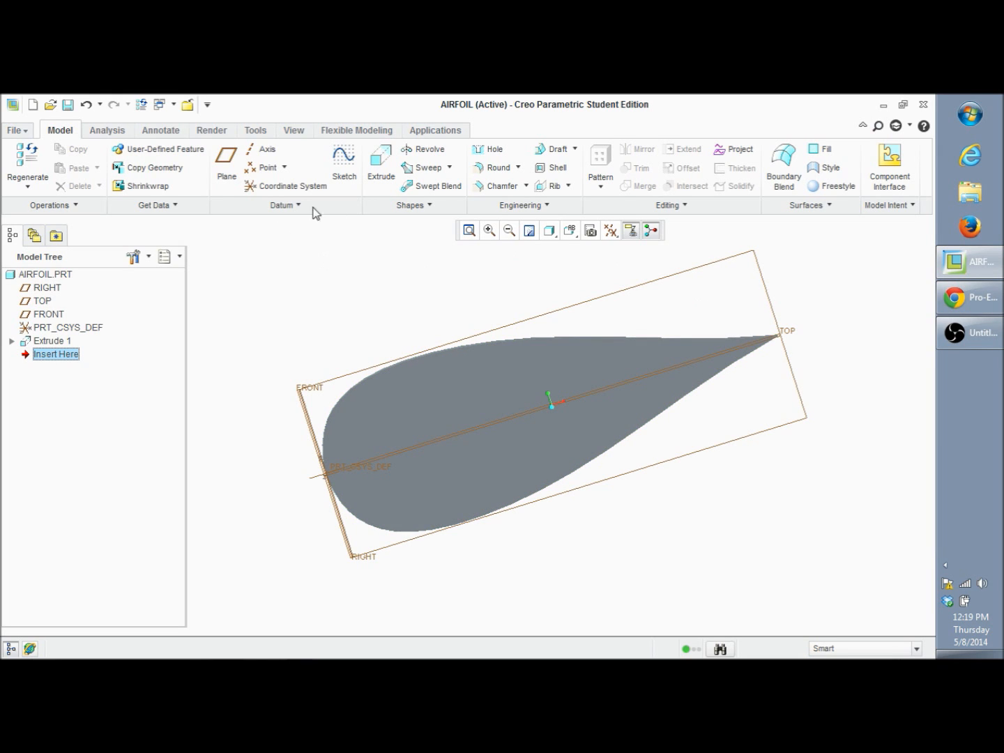
pyautogui.click(377, 167)
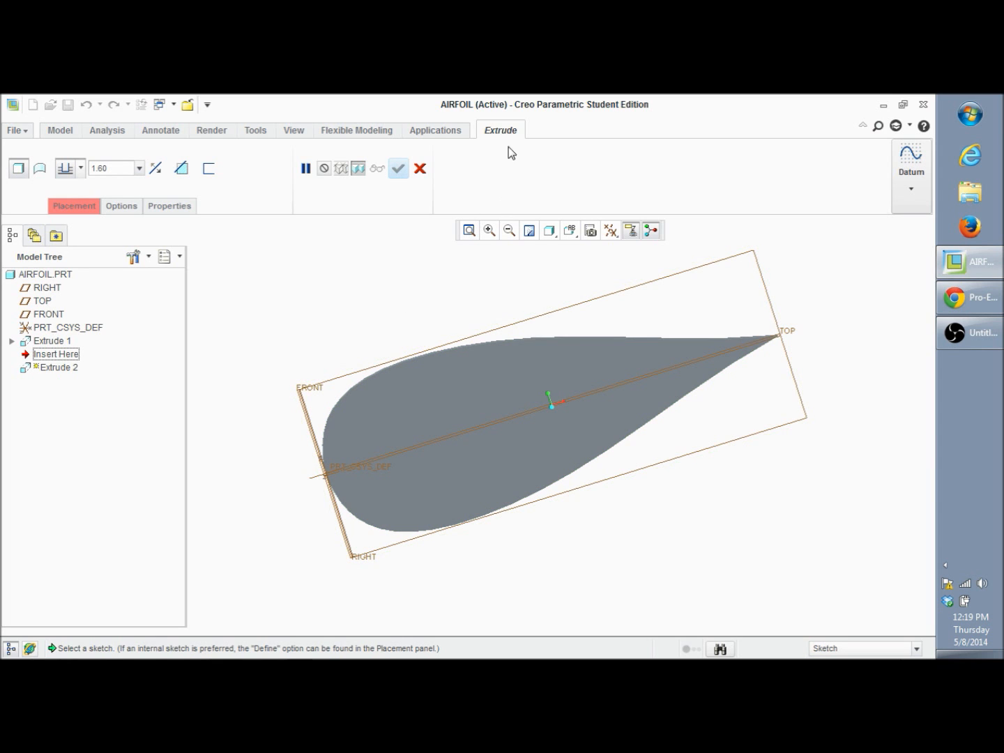
pyautogui.click(400, 426)
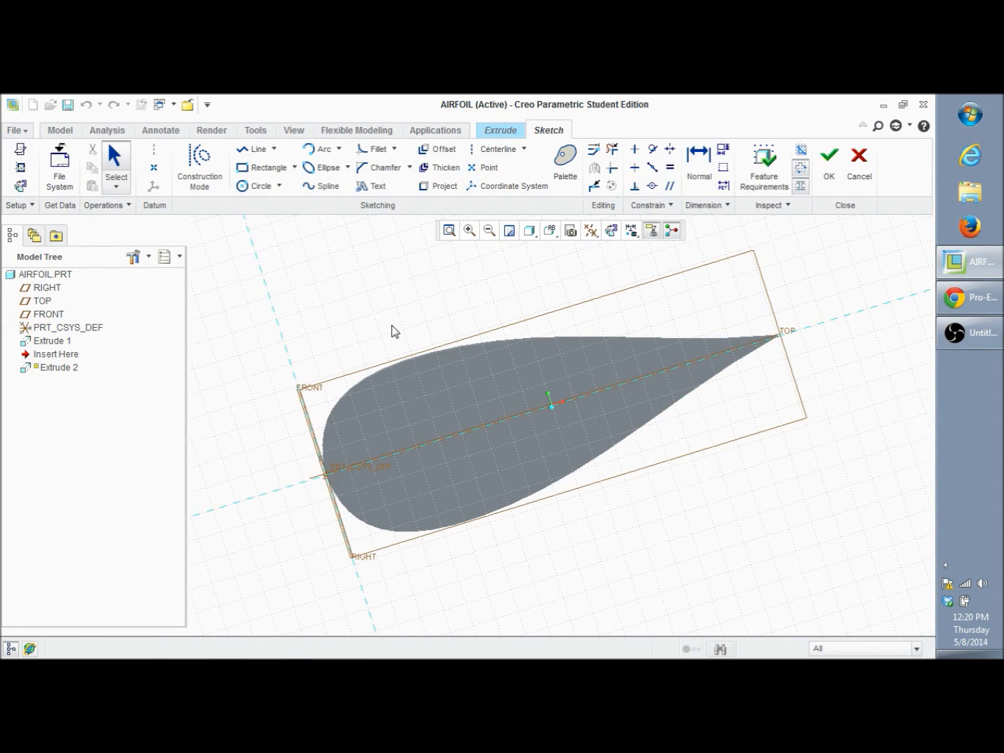
pyautogui.click(293, 131)
pyautogui.click(245, 183)
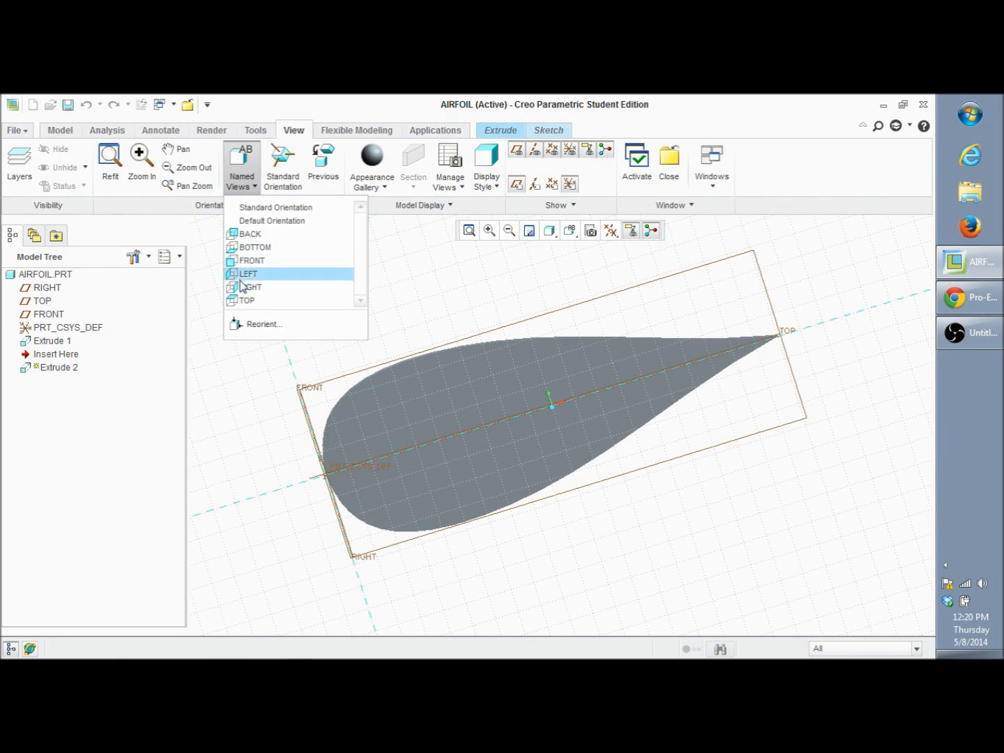
pyautogui.click(253, 262)
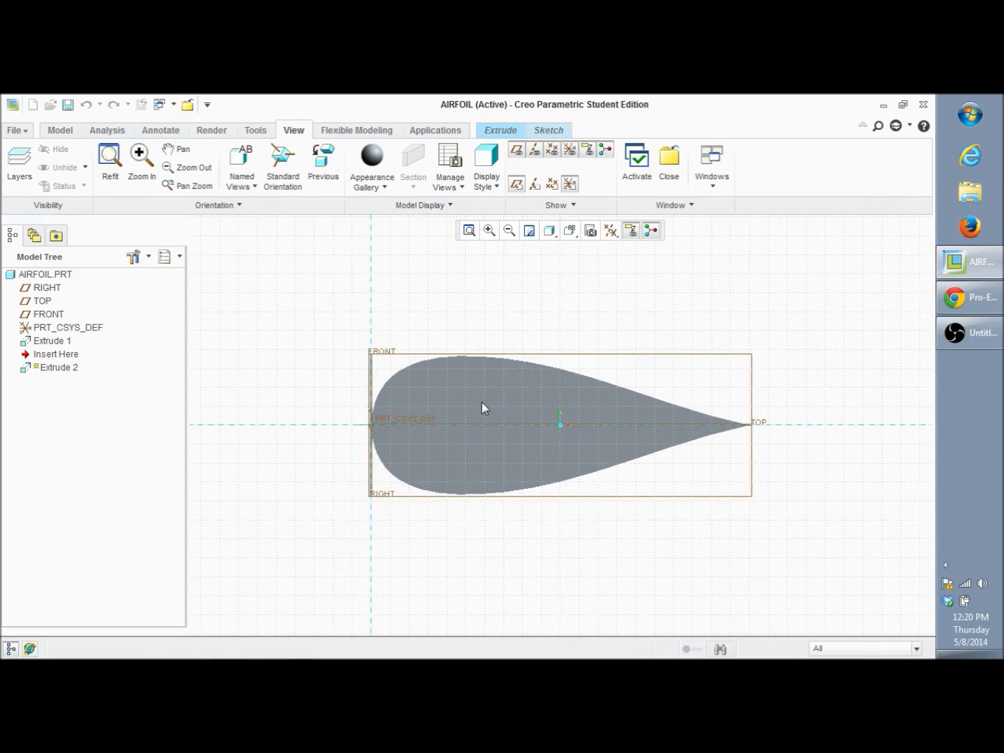
pyautogui.scroll(-2, 503, 411)
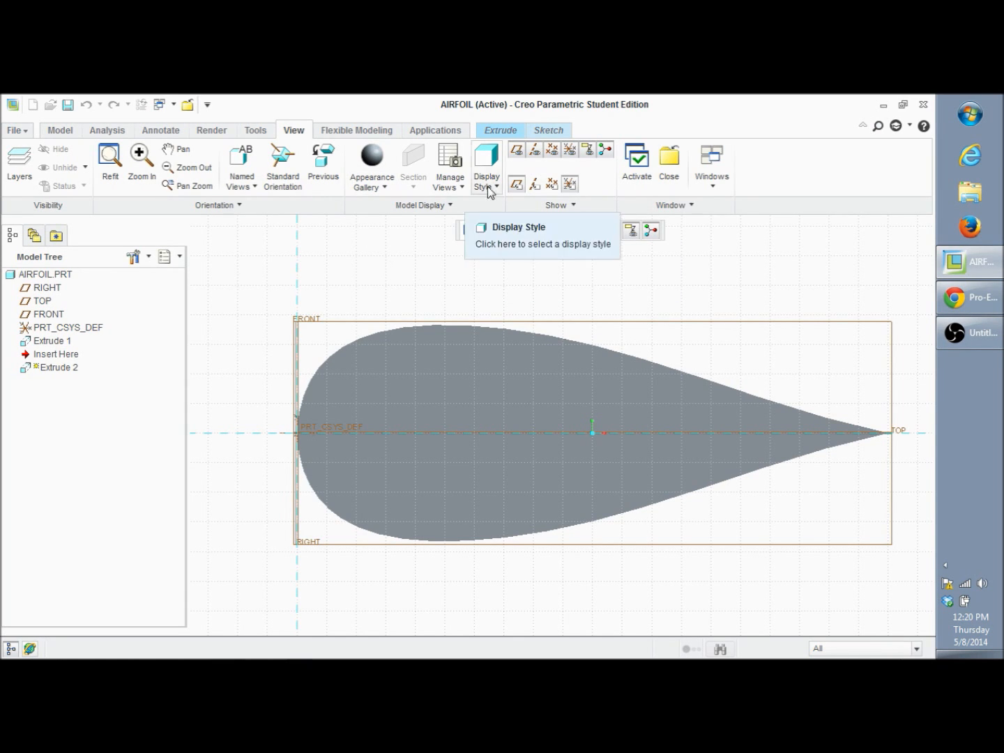
# - Add the airfoil's upper curved surface as a reference for the second extrude's sketch
pyautogui.click(558, 134)
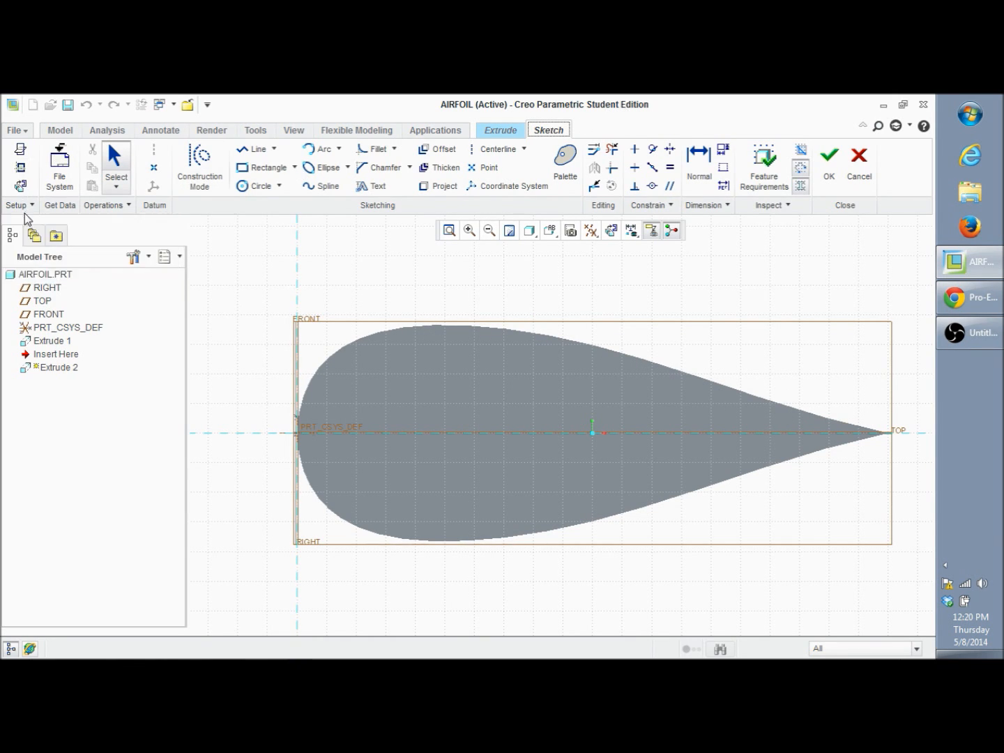
pyautogui.click(21, 169)
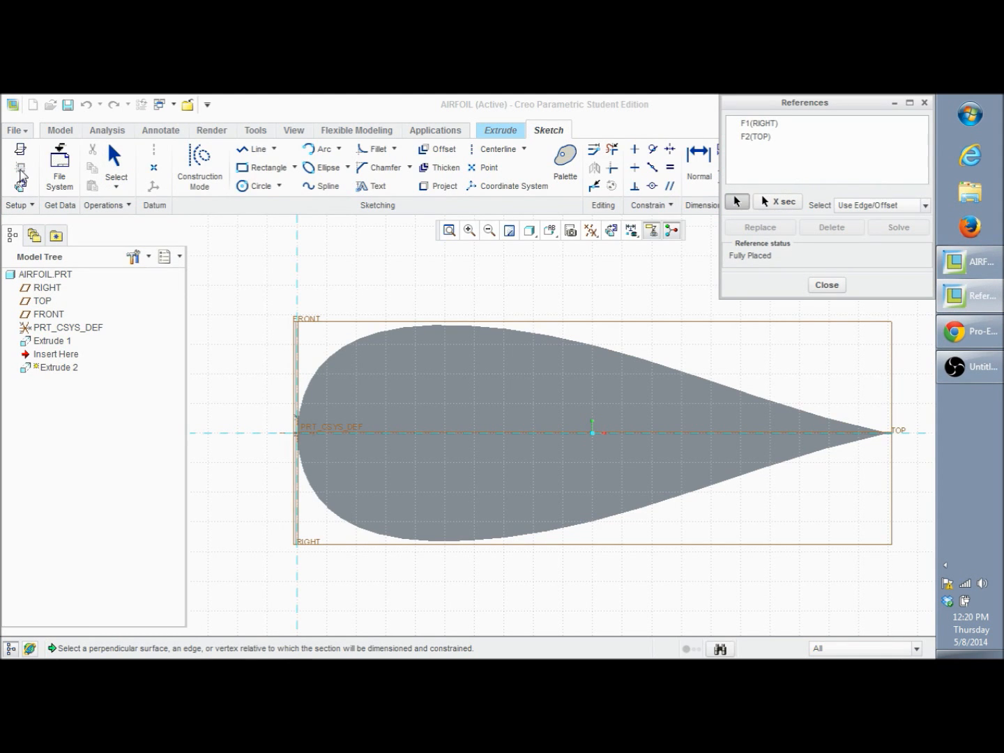
pyautogui.click(364, 342)
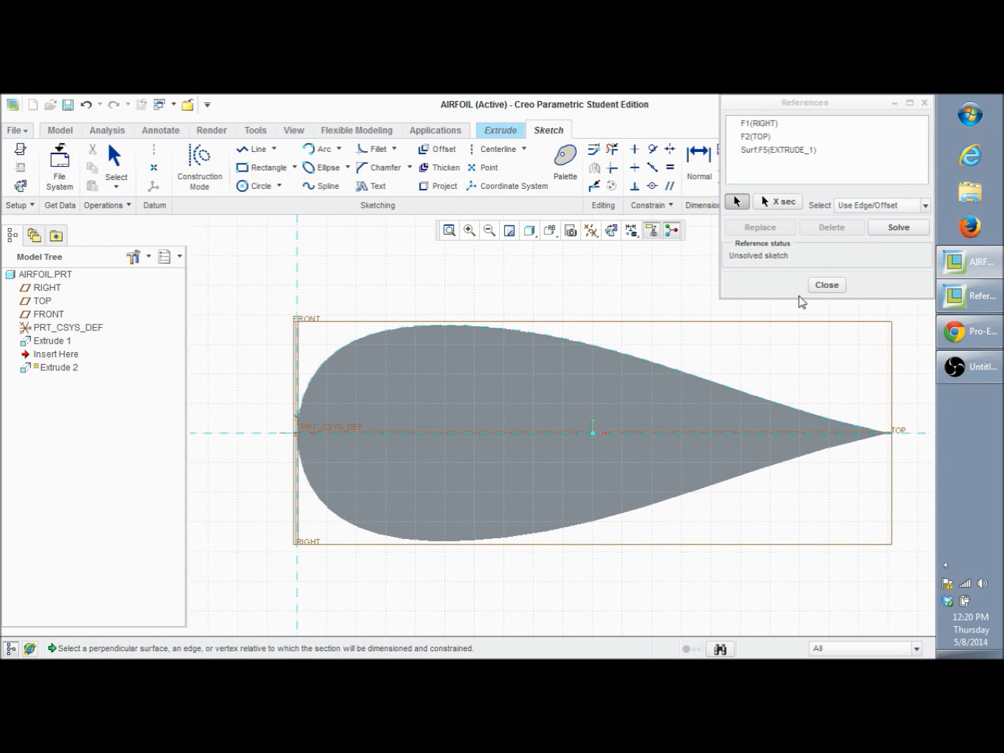
pyautogui.click(828, 288)
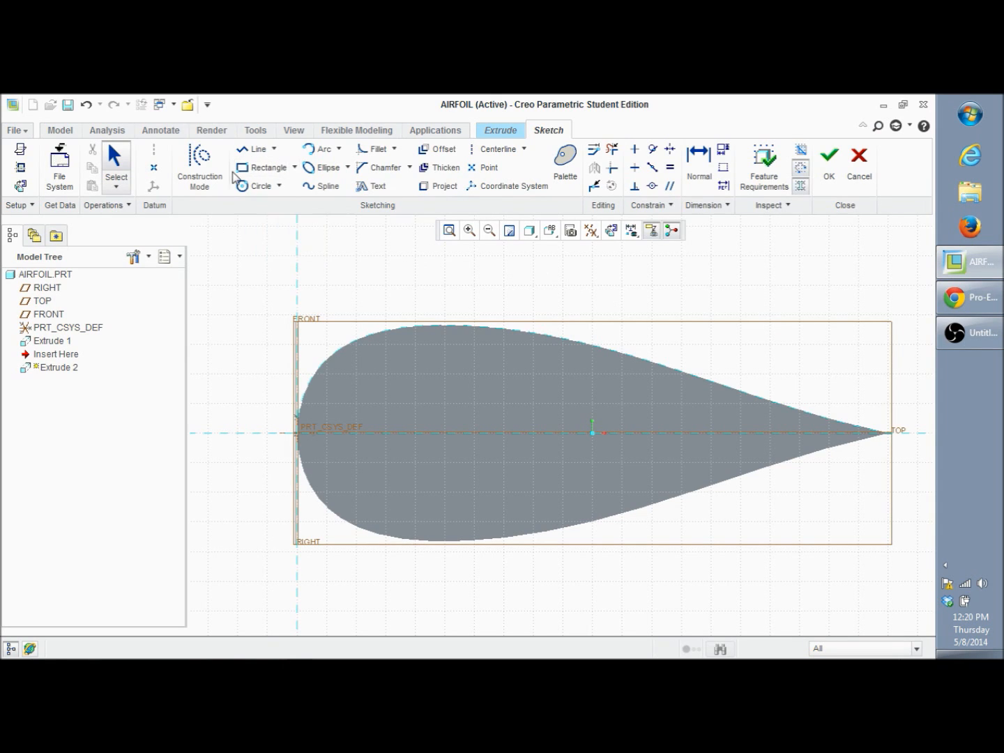
# - Sketch an open three-line square notch about 0.3 wide hanging from the airfoil's upper edge, about 1.36 from the vertical reference
pyautogui.click(254, 150)
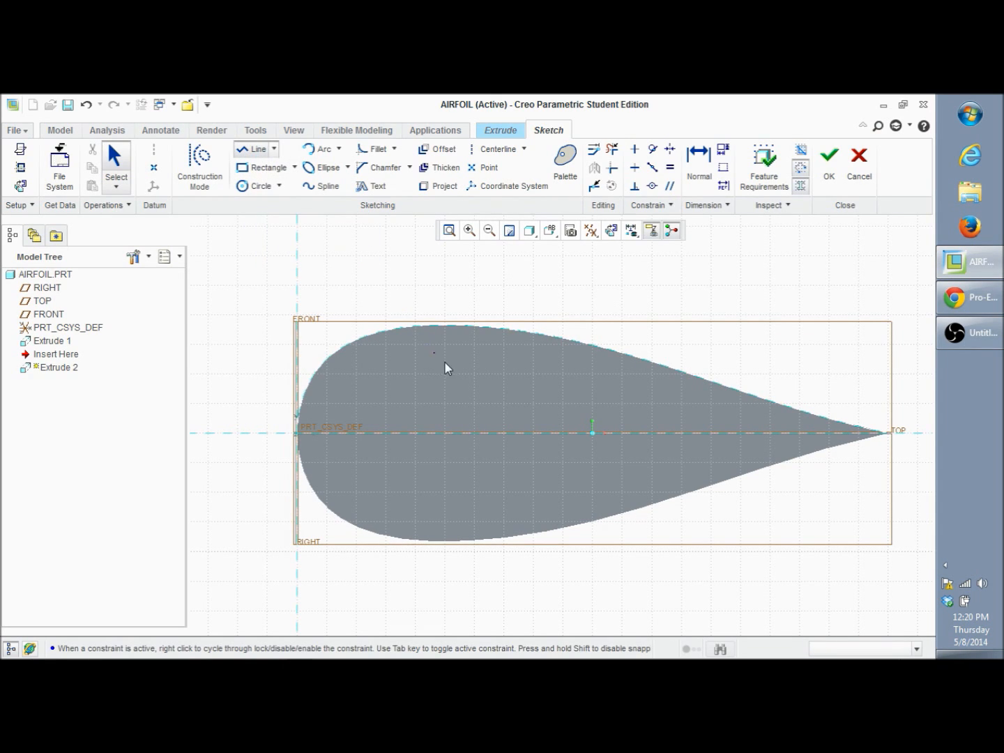
pyautogui.click(430, 326)
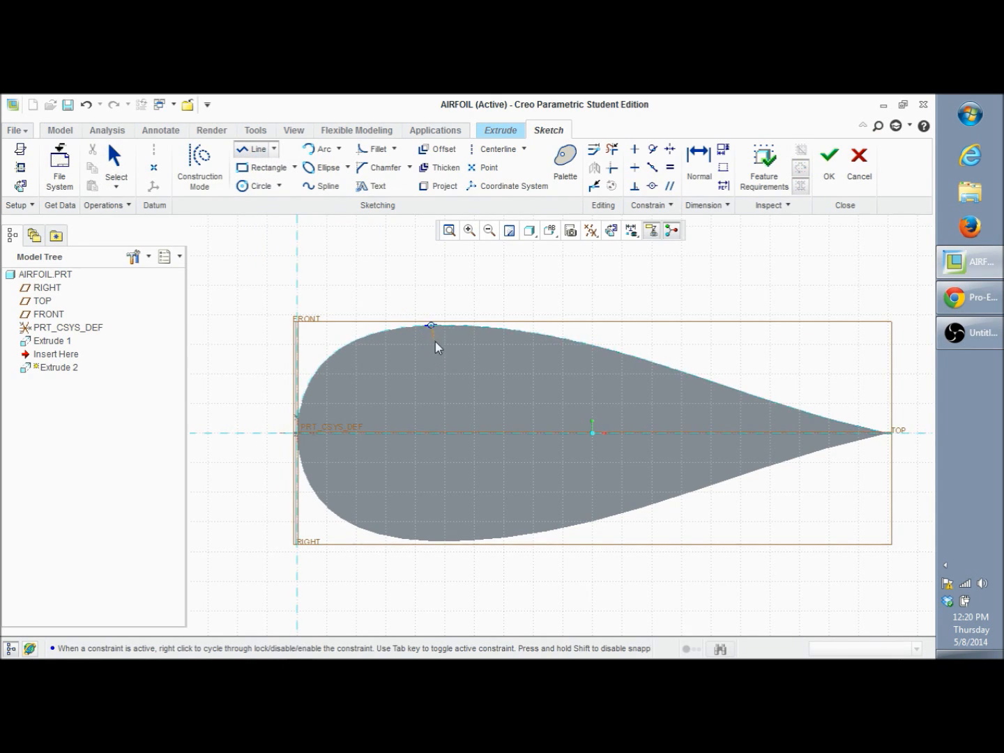
pyautogui.click(430, 354)
pyautogui.click(459, 354)
pyautogui.click(459, 324)
pyautogui.middleClick(490, 357)
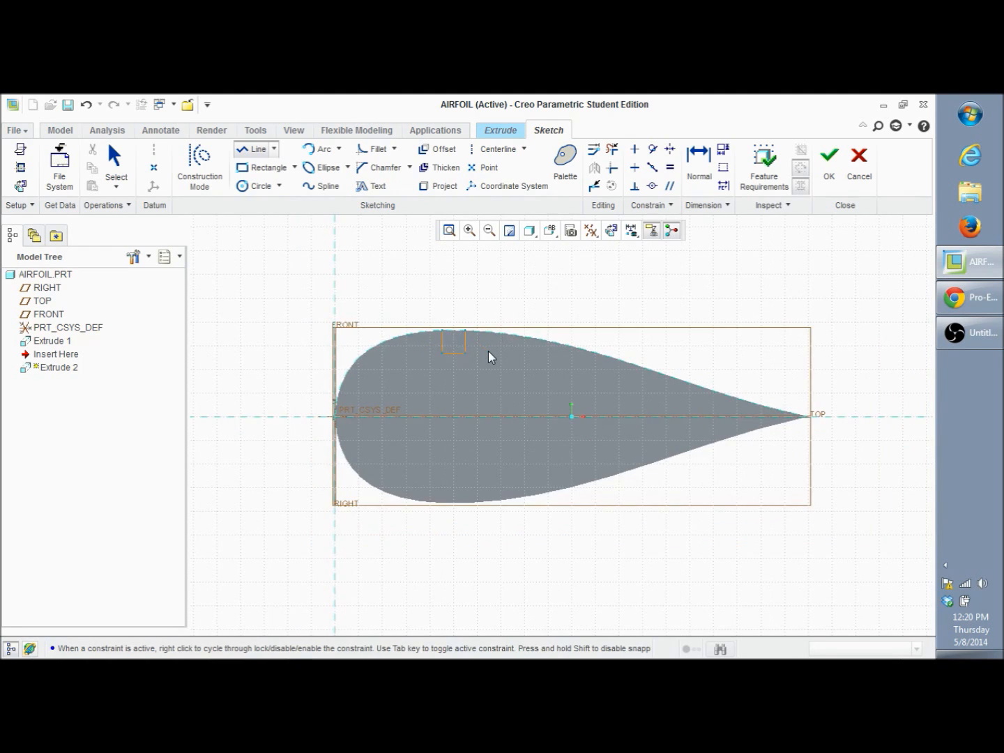
pyautogui.middleClick(491, 357)
pyautogui.scroll(-2, 490, 355)
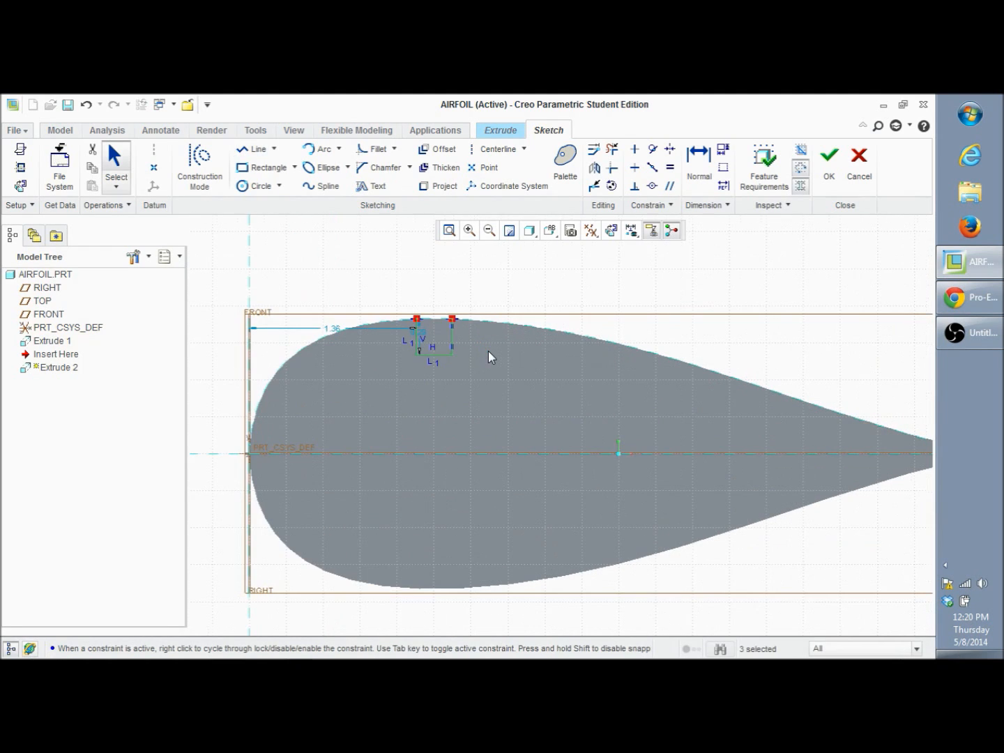
# - Set the notch's distance from the vertical reference to 1.125
pyautogui.doubleClick(332, 334)
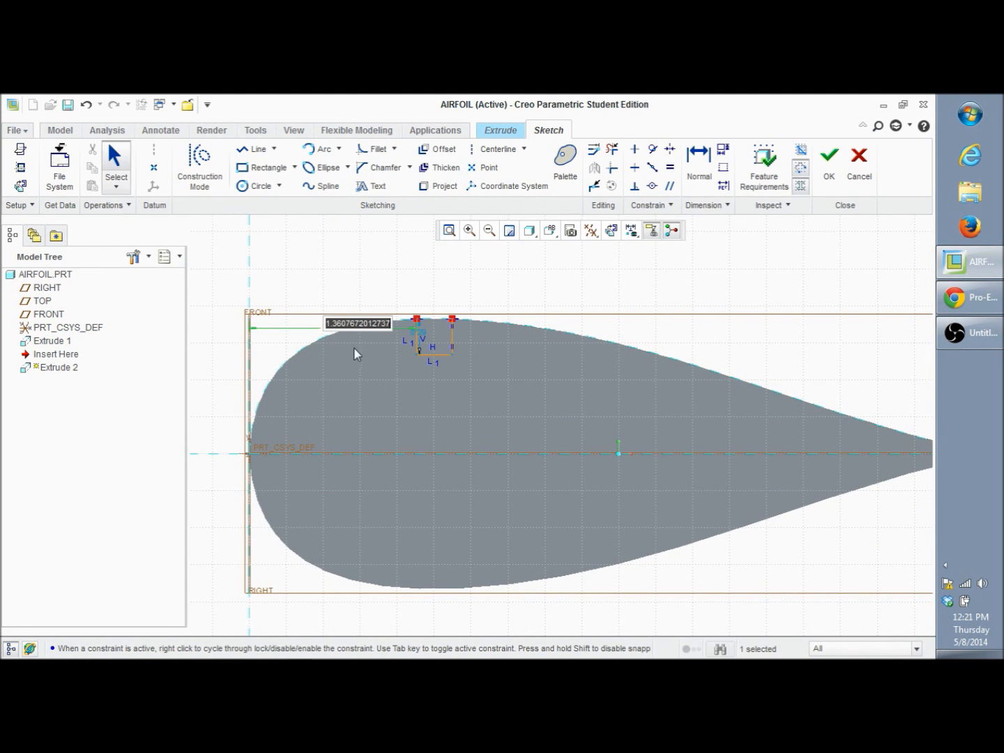
pyautogui.write('1.125')
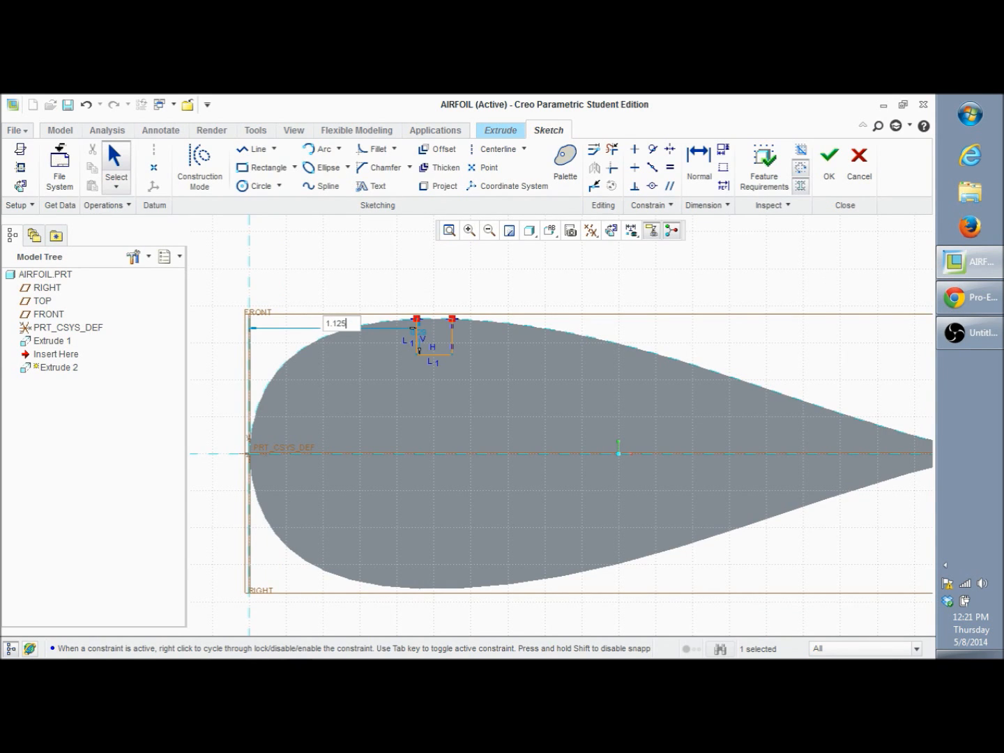
pyautogui.press('Return')
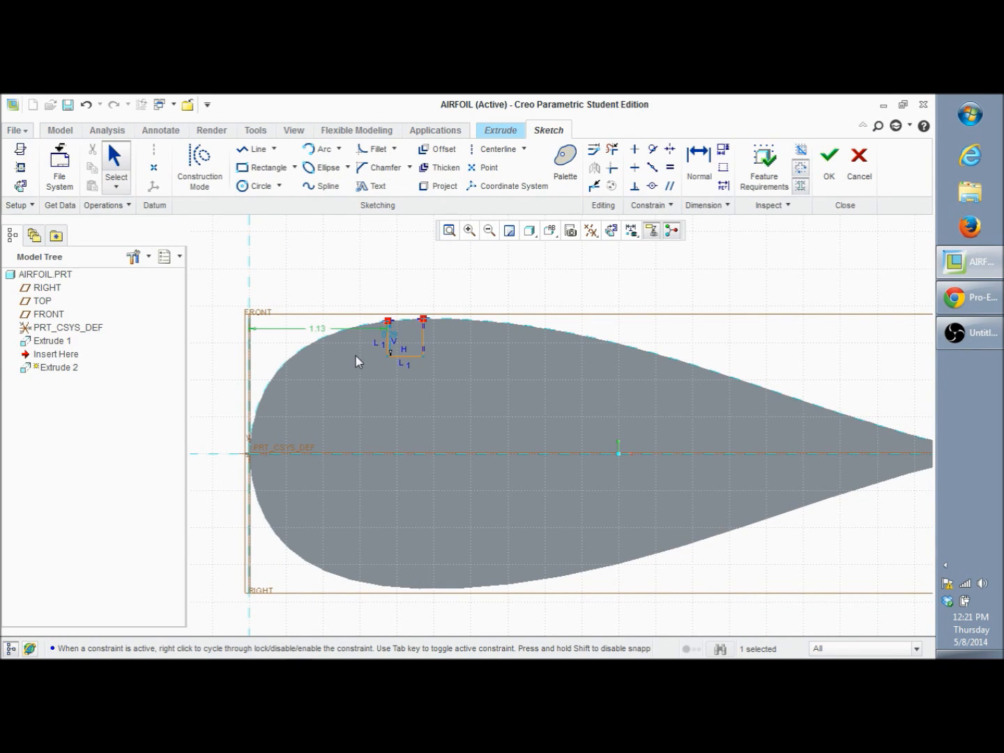
pyautogui.click(382, 283)
# - Set the notch's side length to 0.125
pyautogui.scroll(1, 375, 346)
pyautogui.scroll(1, 375, 345)
pyautogui.doubleClick(405, 336)
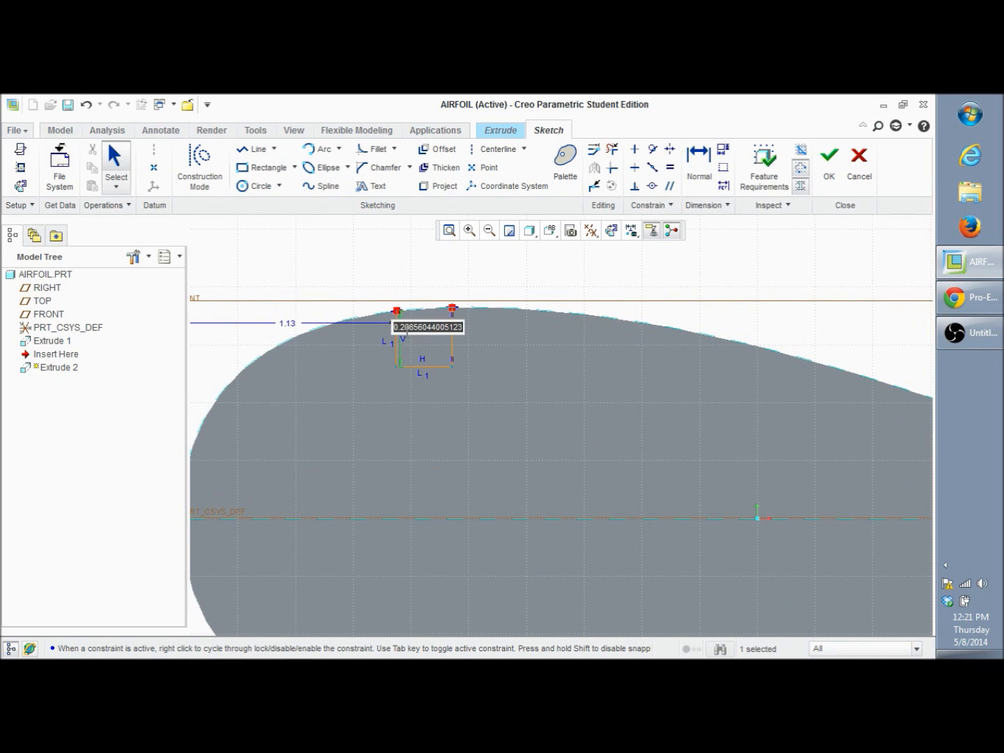
pyautogui.write('.125')
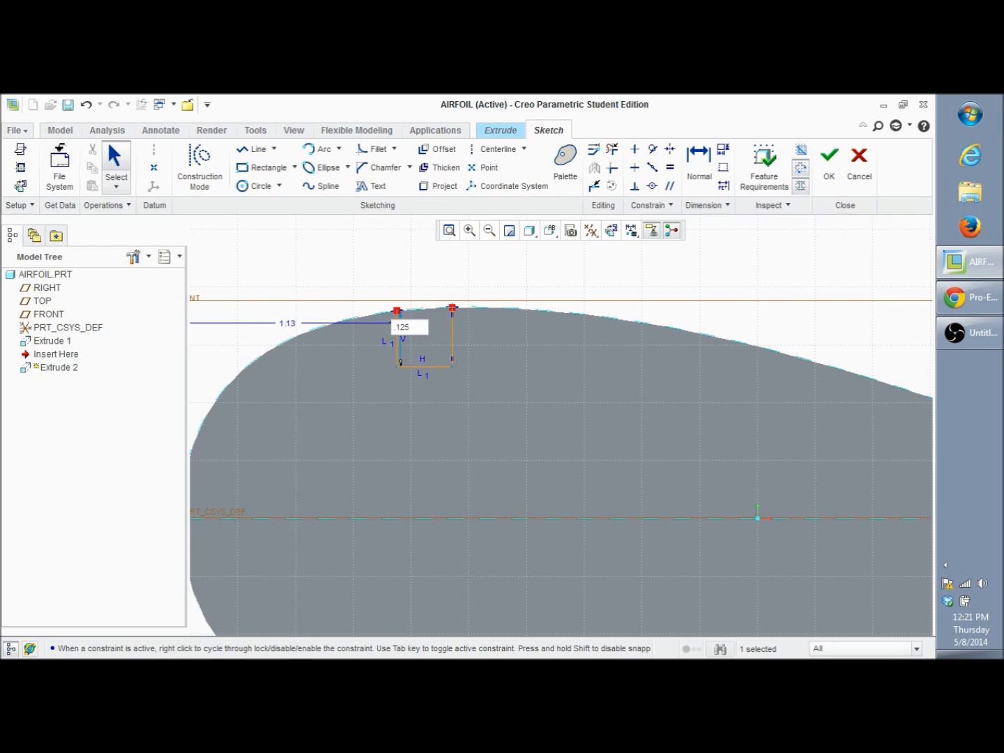
pyautogui.press('Return')
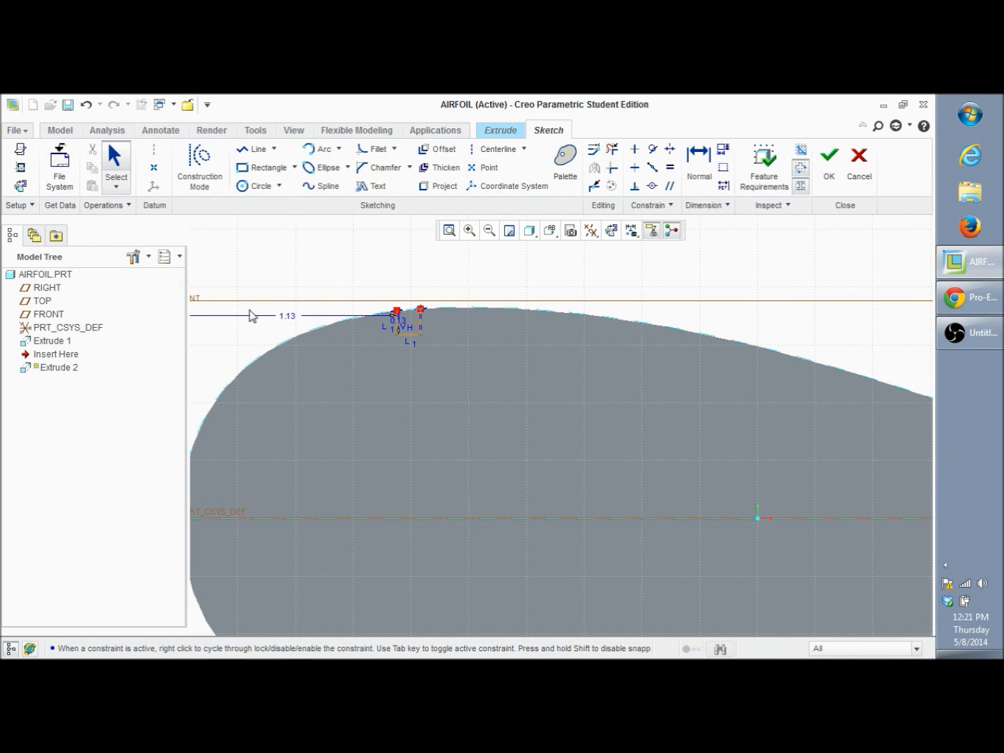
# - Set the notch's distance from the vertical reference to 1.25
pyautogui.doubleClick(286, 316)
pyautogui.moveTo(303, 313); pyautogui.dragTo(287, 310)
pyautogui.write('25')
pyautogui.press('Return')
pyautogui.click(340, 283)
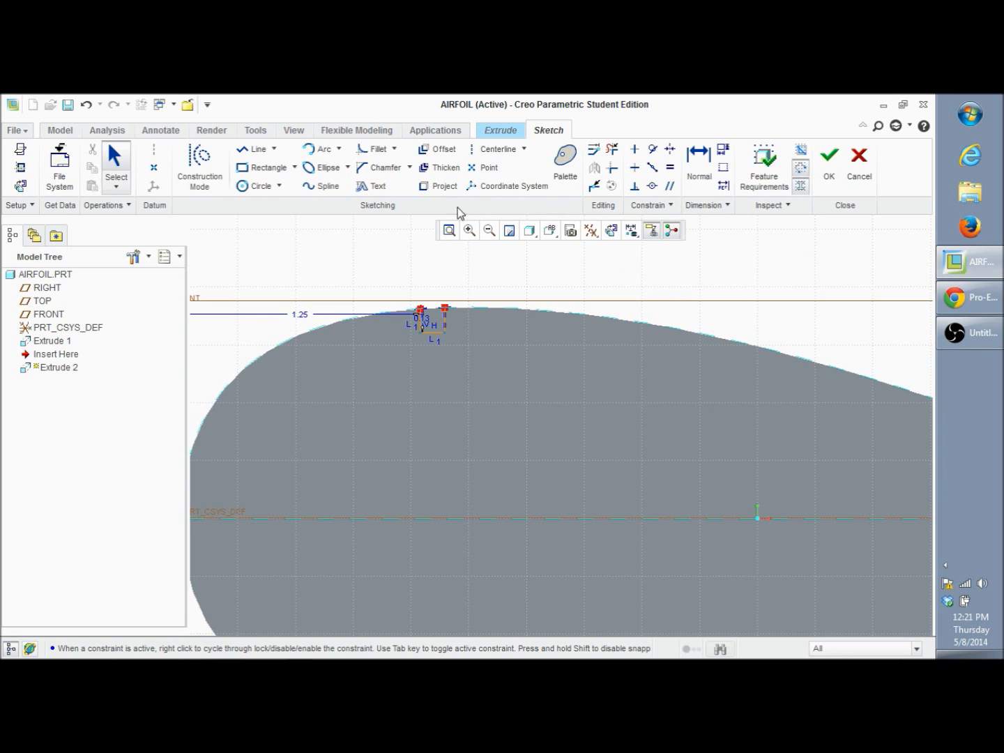
# - Close the notch's open top with a spline between its two upper endpoints along the airfoil edge
pyautogui.click(311, 187)
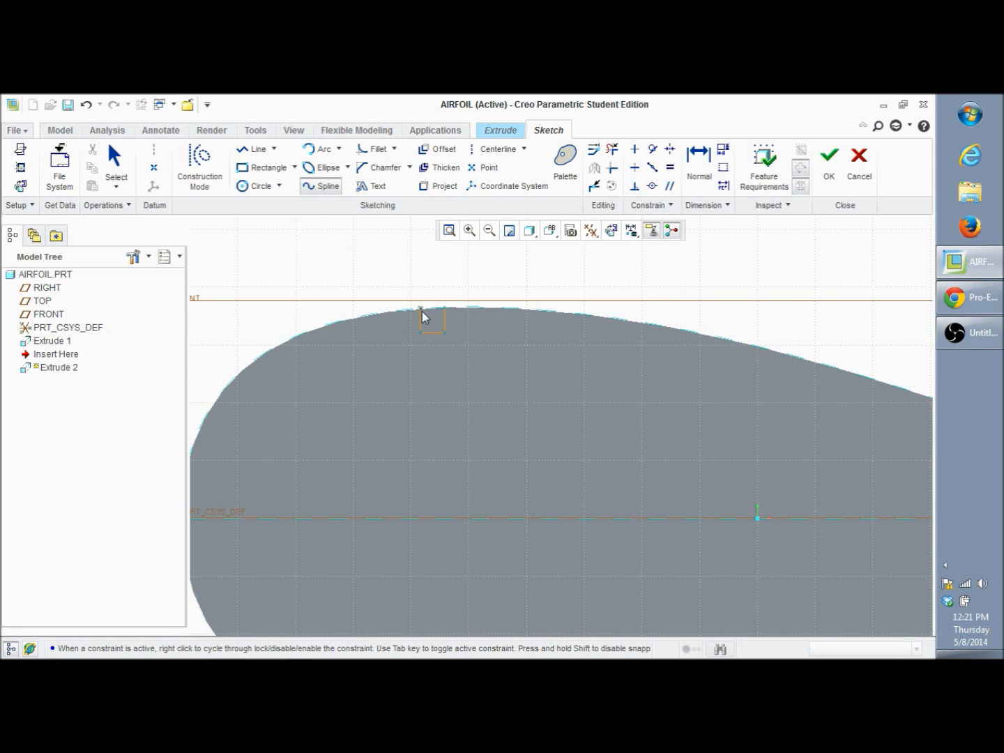
pyautogui.click(420, 309)
pyautogui.click(447, 308)
pyautogui.scroll(1, 523, 285)
pyautogui.middleClick(521, 285)
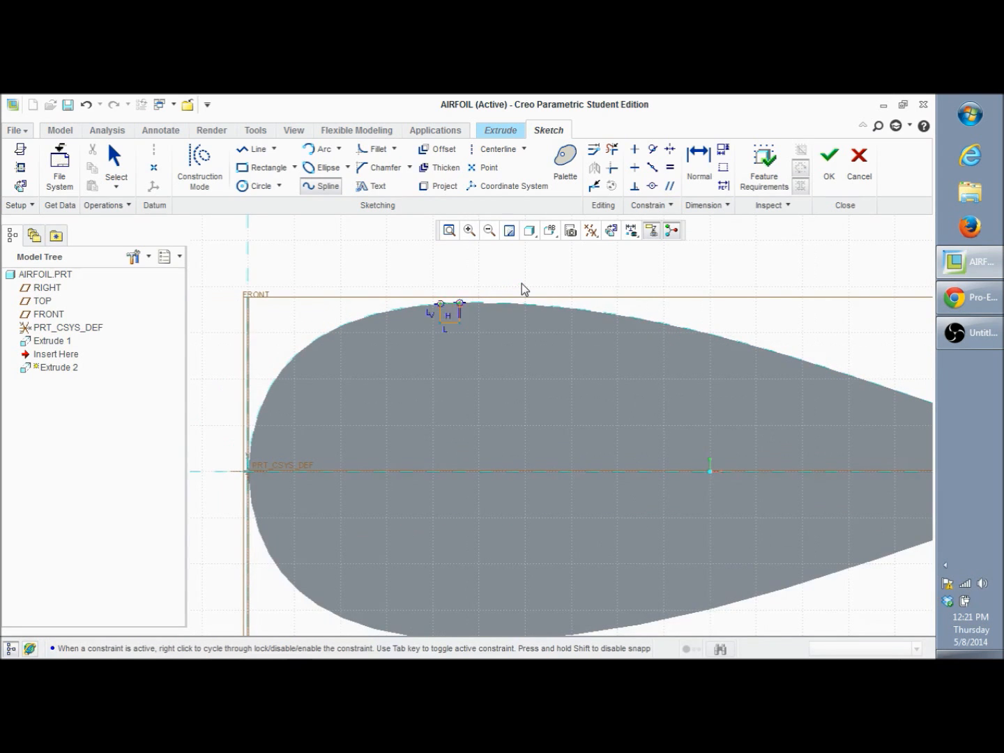
pyautogui.middleClick(521, 284)
pyautogui.scroll(-3, 457, 294)
pyautogui.scroll(-2, 456, 294)
pyautogui.scroll(4, 448, 349)
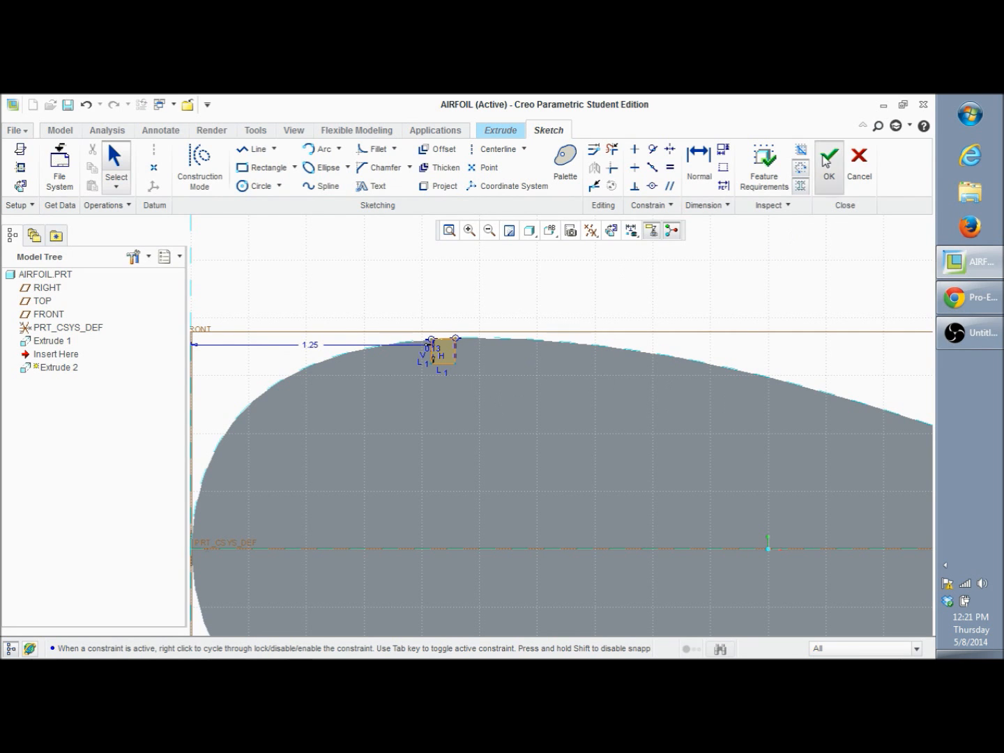
# - Finish the notch sketch, then flip the extrusion into the airfoil and set it to remove material
pyautogui.click(830, 159)
pyautogui.scroll(3, 443, 395)
pyautogui.scroll(-3, 443, 395)
pyautogui.moveTo(443, 398); pyautogui.dragTo(469, 428, button='middle')
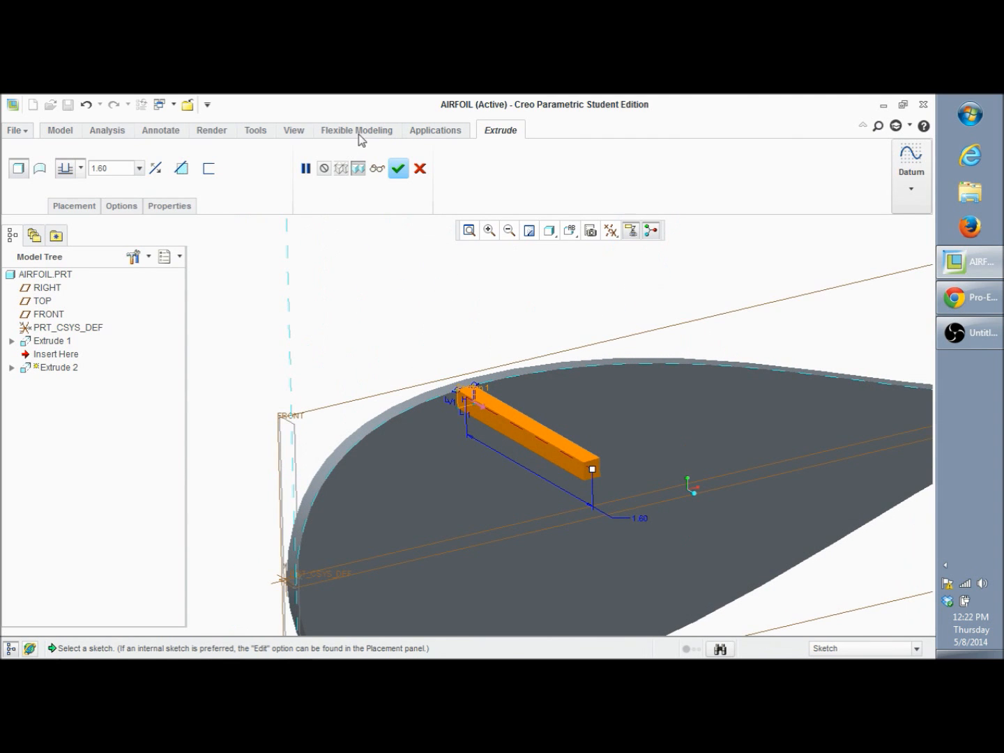
pyautogui.click(155, 170)
pyautogui.click(181, 168)
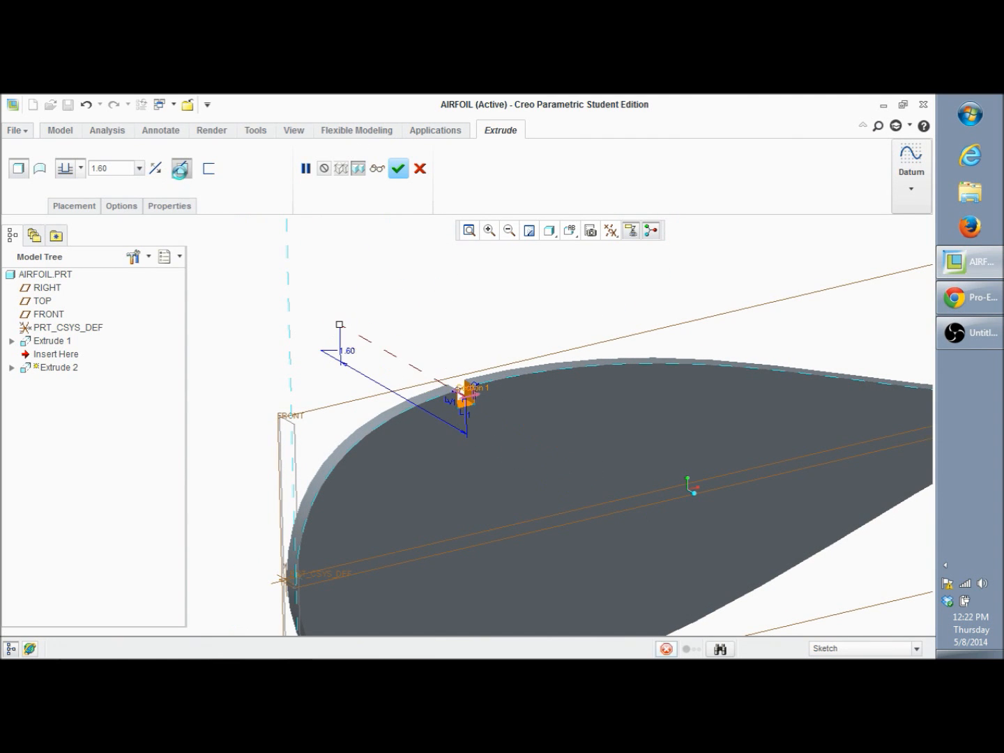
# - Extrude the notch cut up to the airfoil's opposite flat face and complete the feature
pyautogui.click(83, 169)
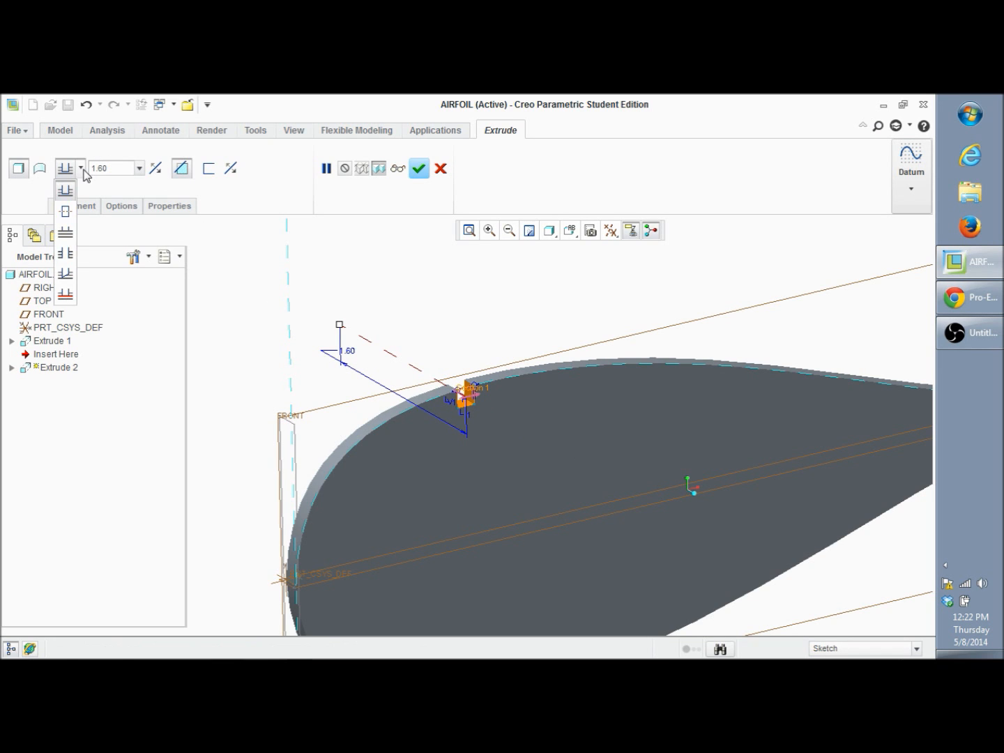
pyautogui.click(66, 294)
pyautogui.moveTo(279, 363); pyautogui.dragTo(442, 345, button='middle')
pyautogui.click(572, 404)
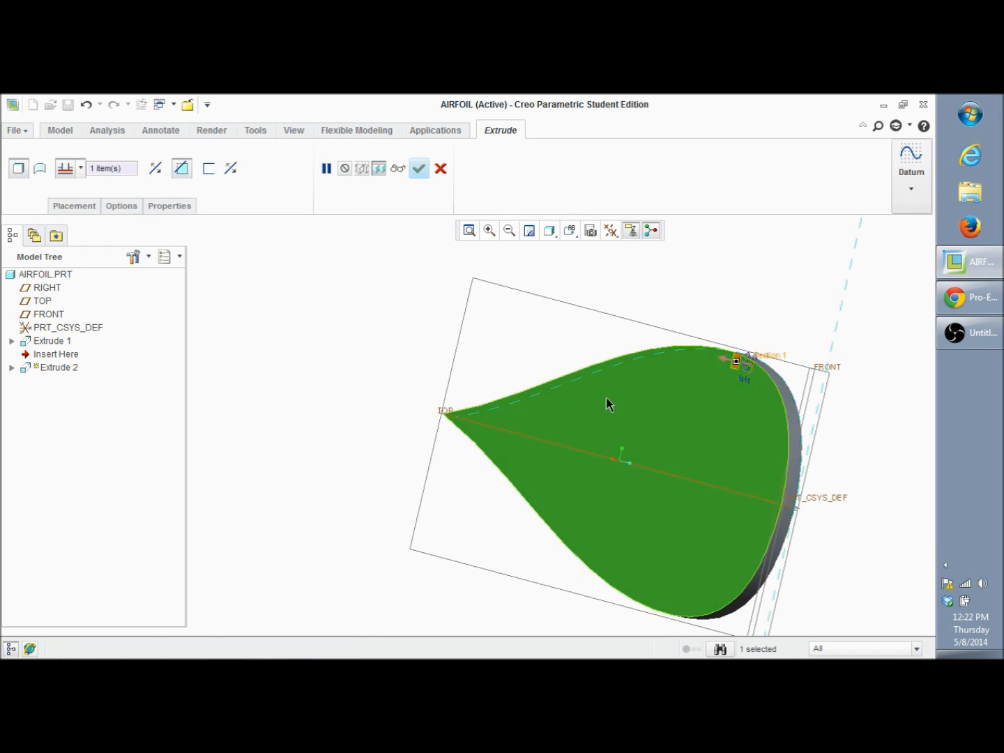
pyautogui.click(420, 171)
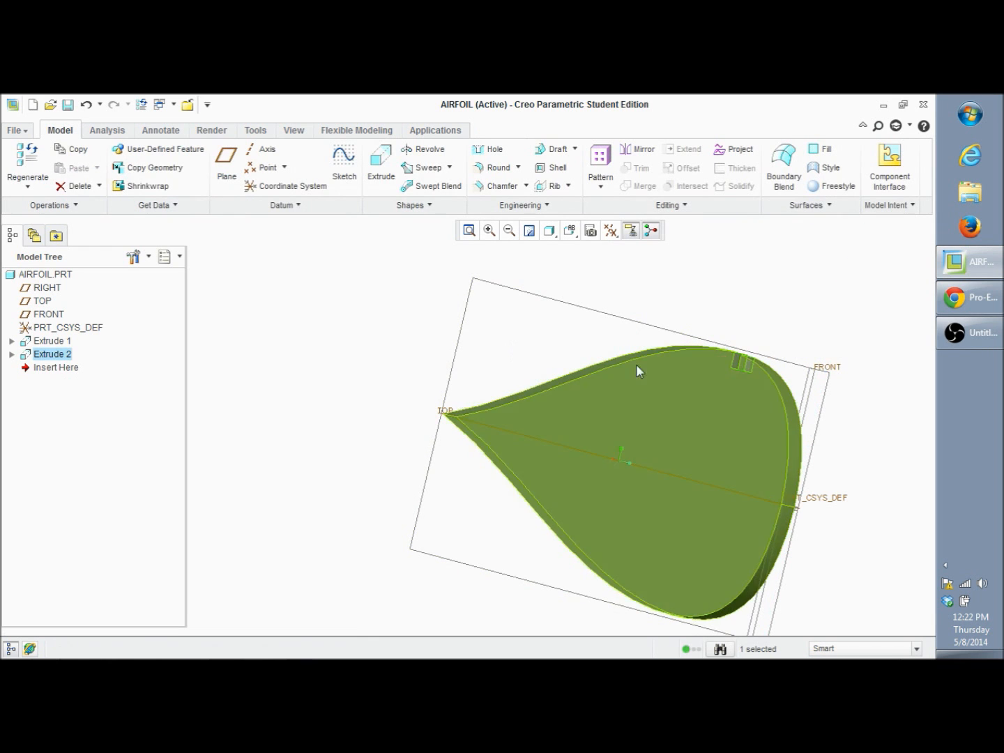
pyautogui.moveTo(825, 369); pyautogui.dragTo(719, 368, button='middle')
pyautogui.click(608, 279)
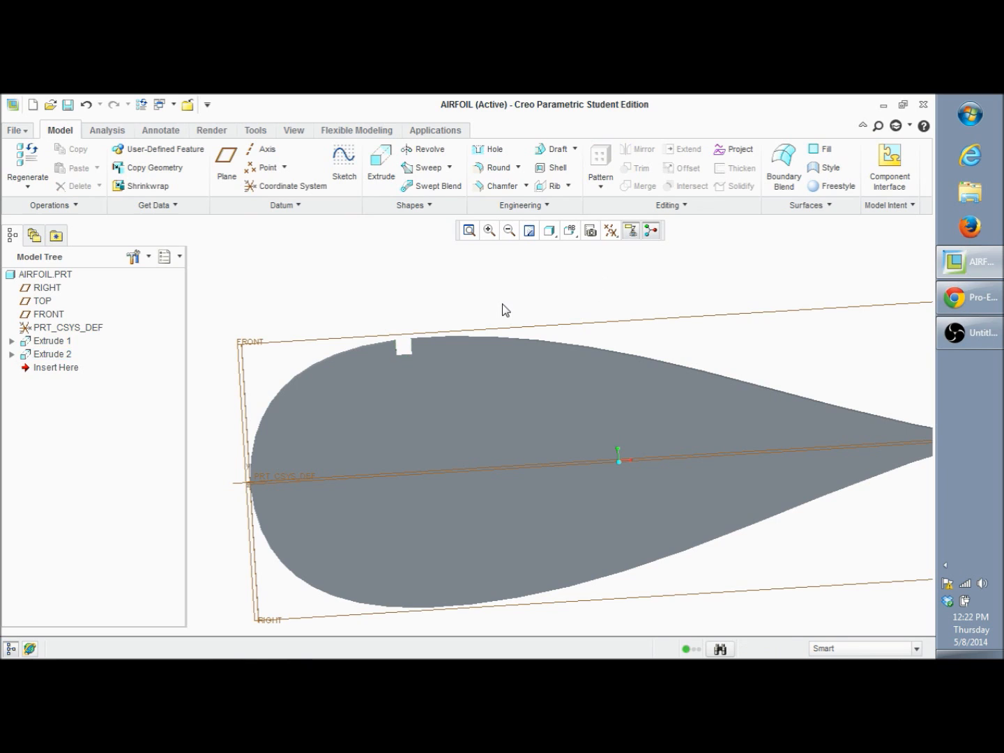
# - Mirror the notch cut about the TOP datum plane as a partially dependent copy
pyautogui.click(77, 356)
pyautogui.click(351, 322)
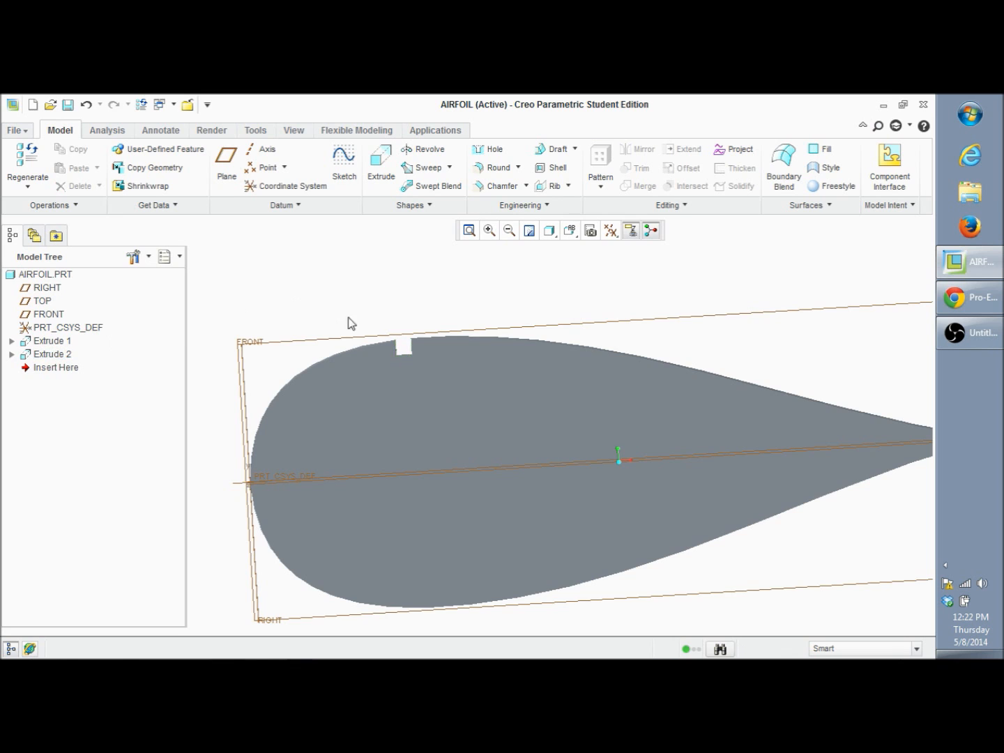
pyautogui.click(405, 354)
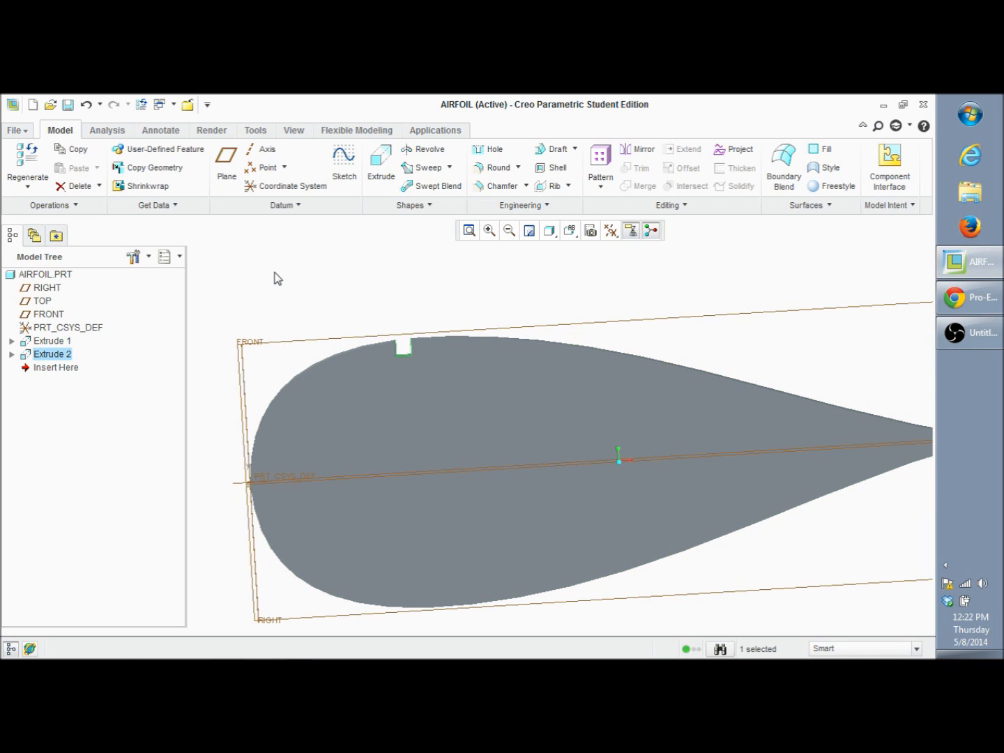
pyautogui.click(648, 152)
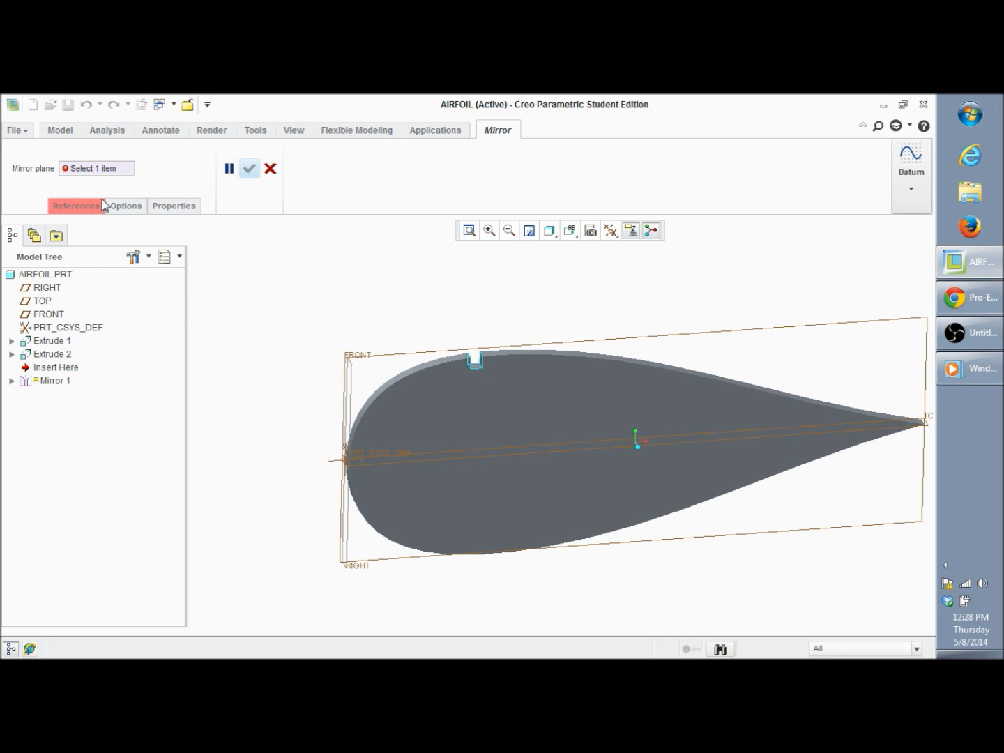
pyautogui.click(360, 465)
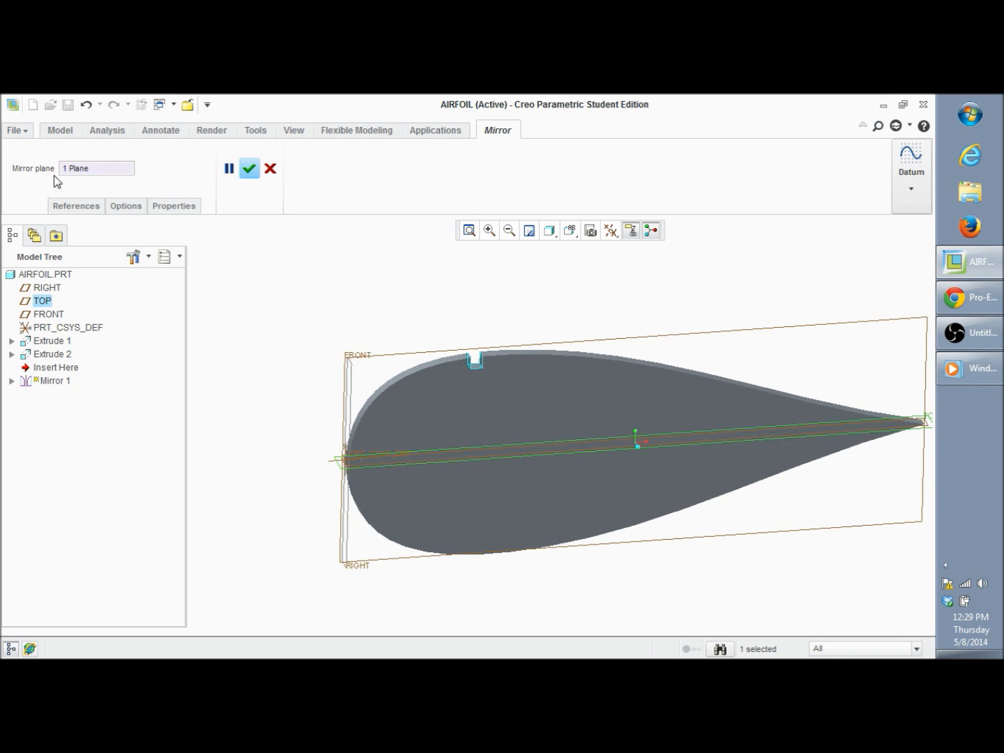
pyautogui.click(76, 204)
pyautogui.click(120, 207)
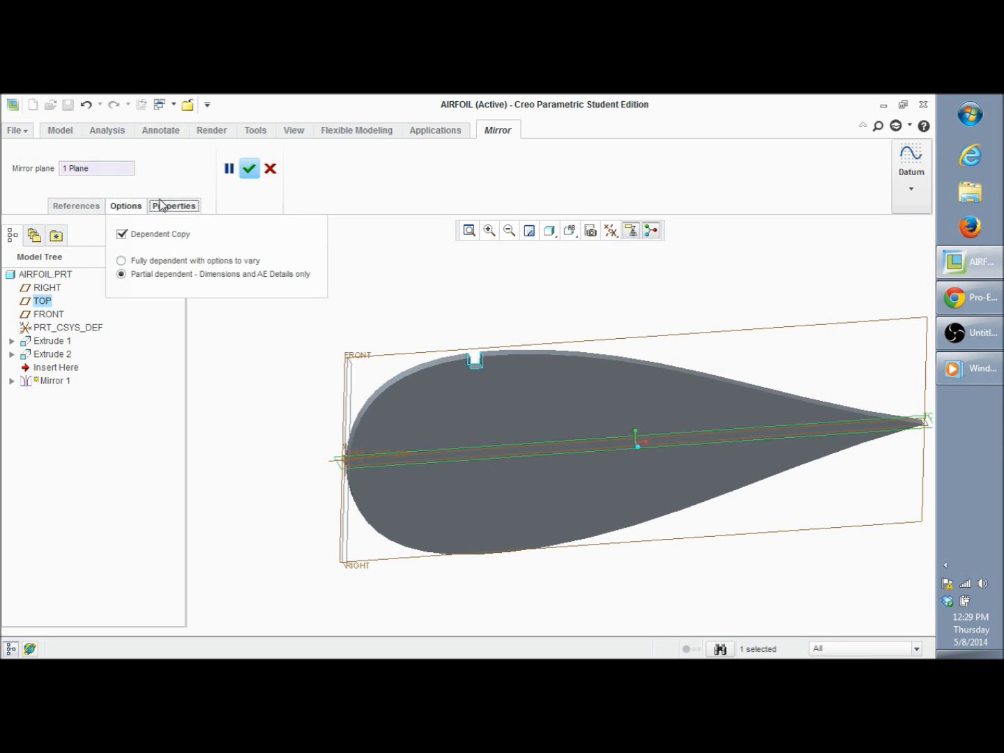
pyautogui.click(161, 204)
pyautogui.click(72, 208)
pyautogui.click(249, 175)
pyautogui.click(363, 313)
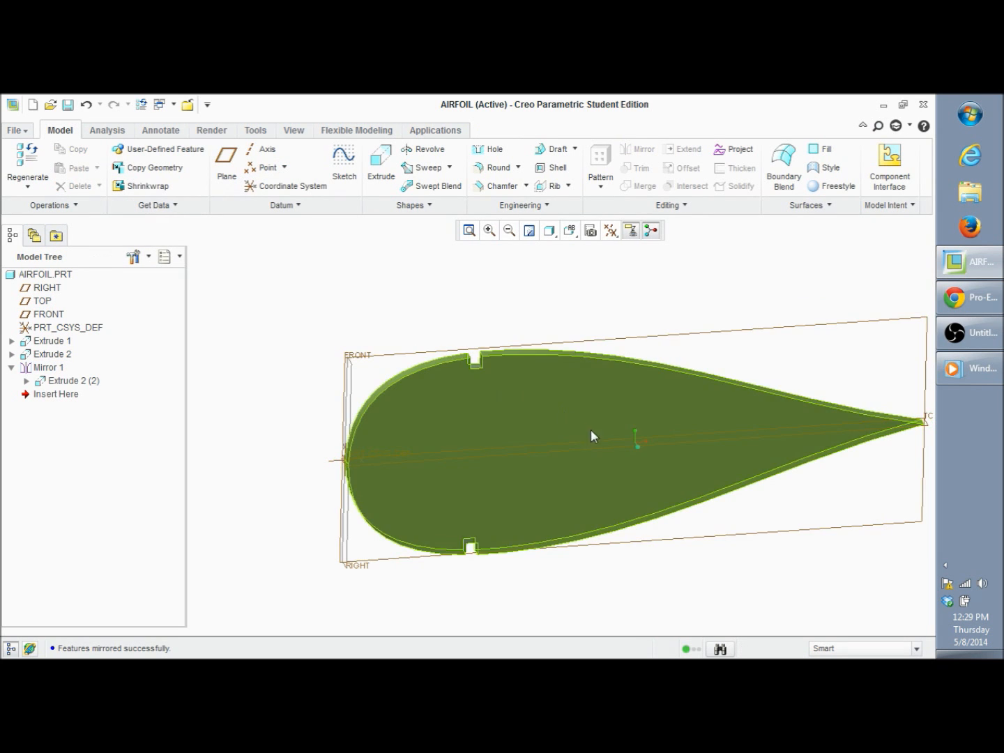
# - Examine the notched airfoil from different angles and distances
pyautogui.scroll(-2, 666, 474)
pyautogui.scroll(5, 509, 440)
pyautogui.moveTo(508, 440); pyautogui.dragTo(533, 388, button='middle')
pyautogui.scroll(-5, 462, 435)
pyautogui.scroll(4, 525, 447)
pyautogui.scroll(-4, 567, 495)
pyautogui.scroll(2, 559, 479)
pyautogui.scroll(-1, 589, 456)
pyautogui.moveTo(589, 455); pyautogui.dragTo(543, 474, button='middle')
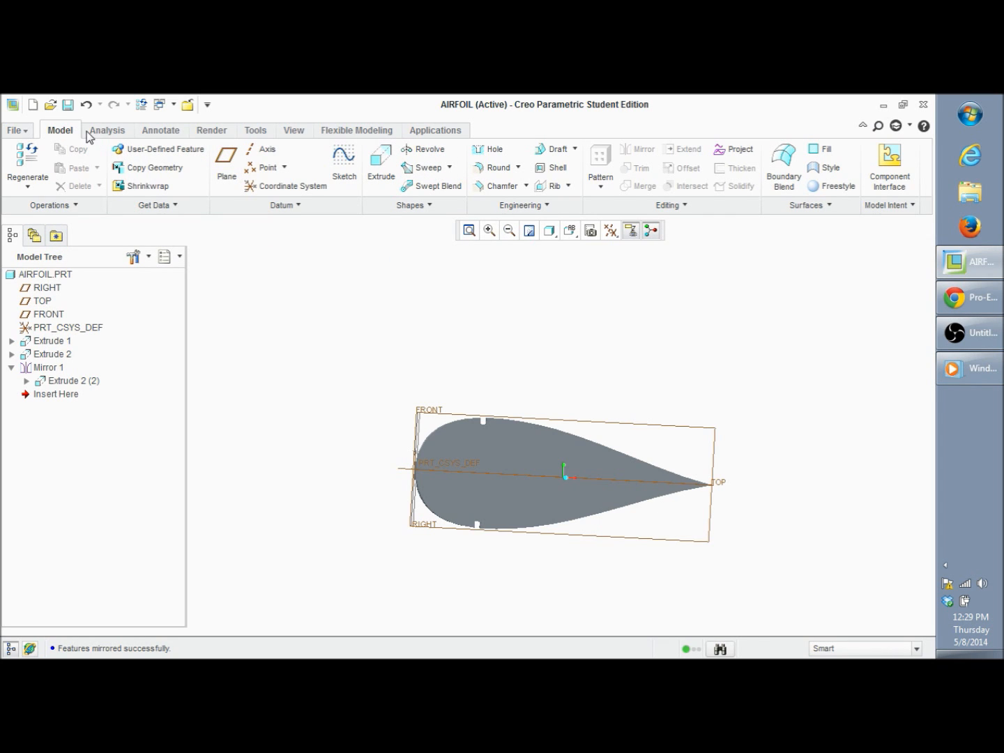
# - Examine the material library available to the airfoil through its model properties
pyautogui.click(16, 131)
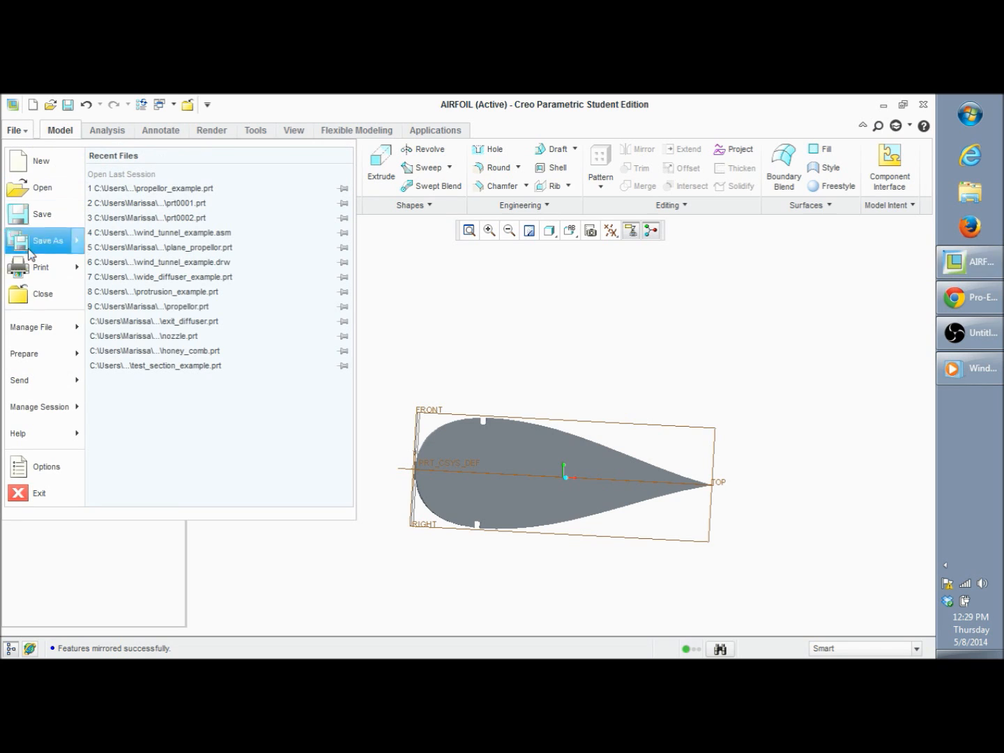
pyautogui.moveTo(47, 365)
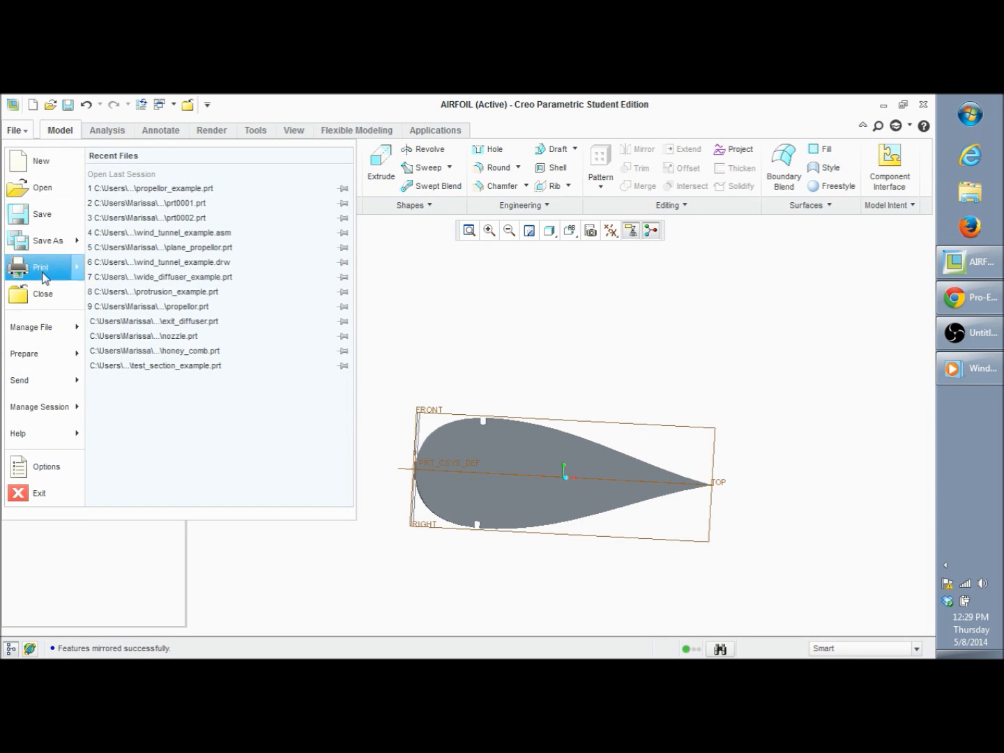
pyautogui.moveTo(33, 356)
pyautogui.click(195, 203)
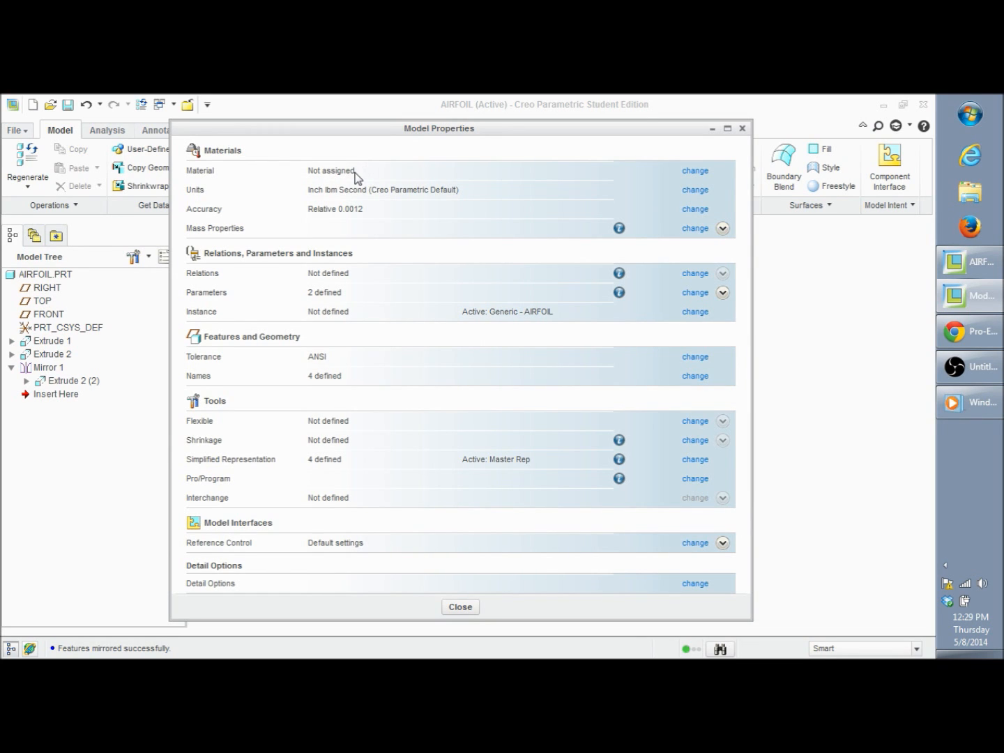
pyautogui.click(697, 171)
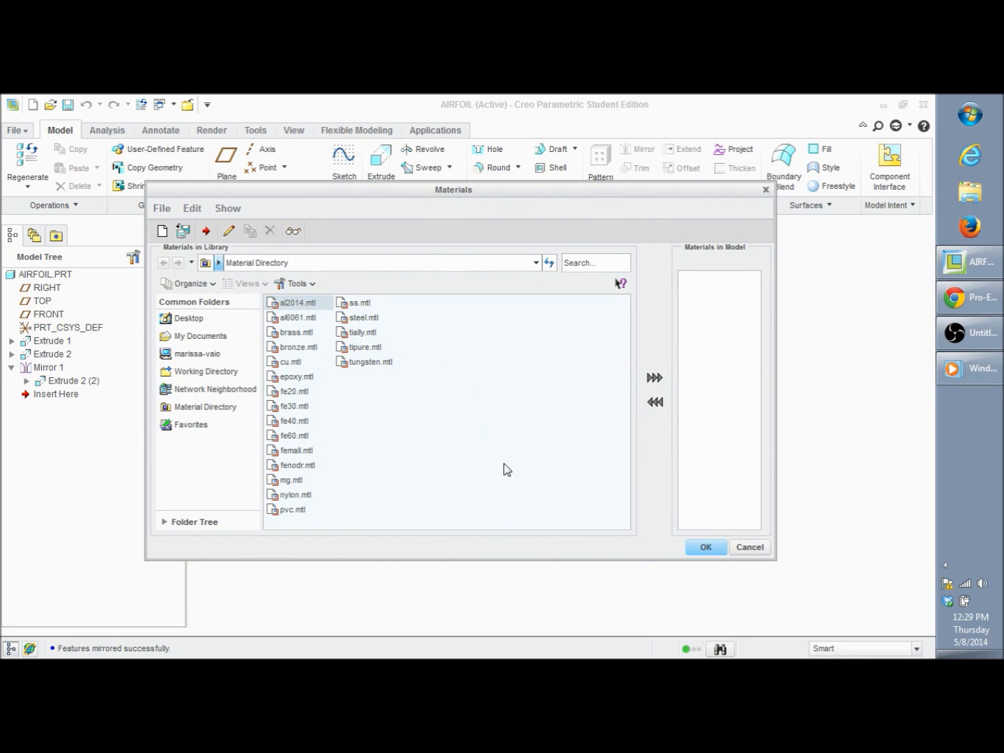
pyautogui.click(754, 548)
pyautogui.click(437, 395)
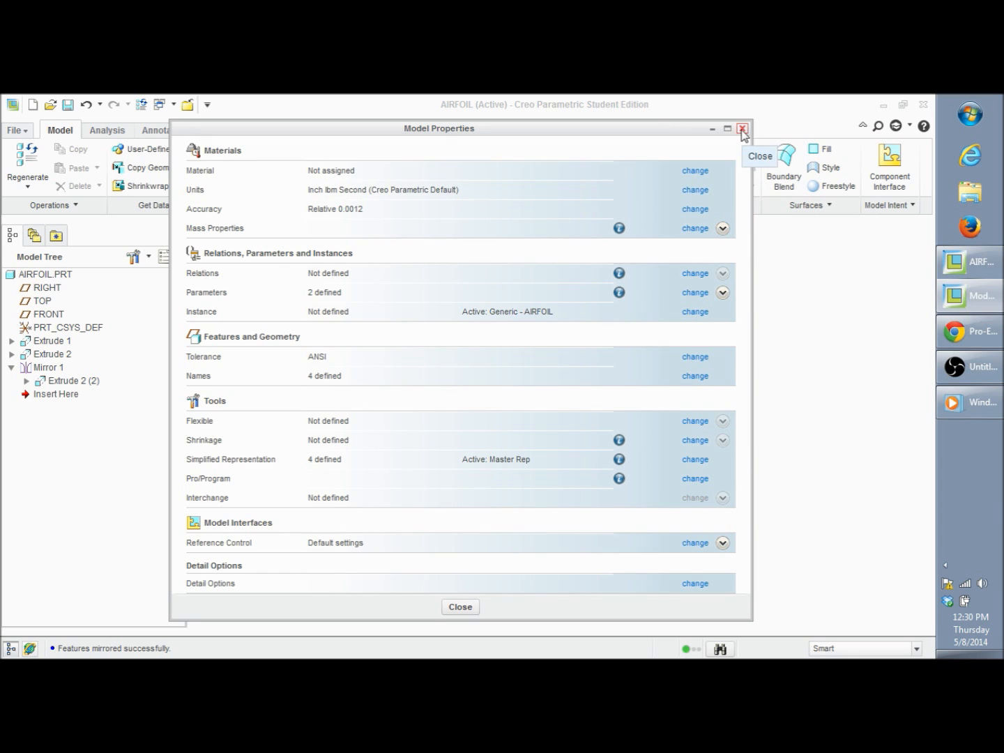
pyautogui.click(462, 606)
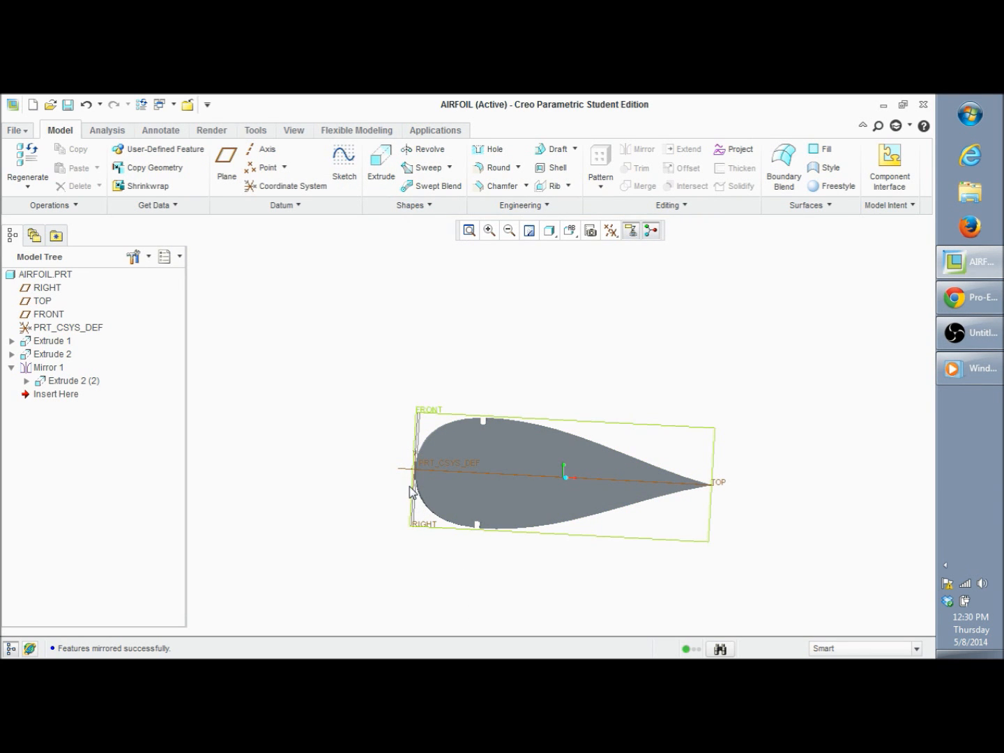
# - Close the airfoil part and erase all objects not displayed from the session
pyautogui.click(25, 133)
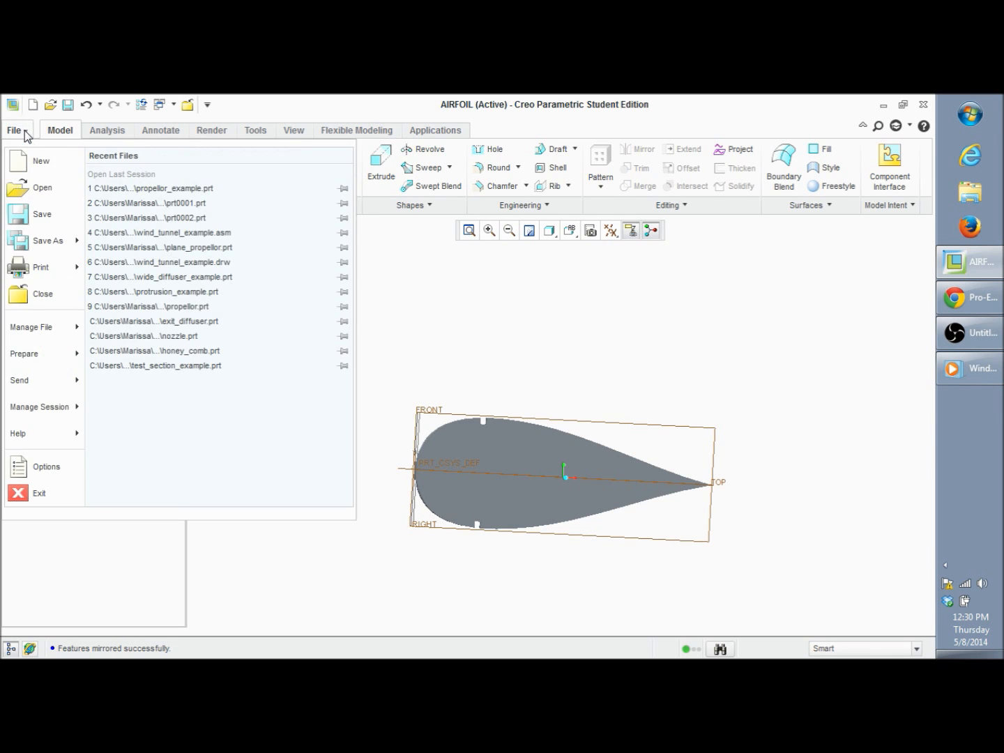
pyautogui.click(53, 307)
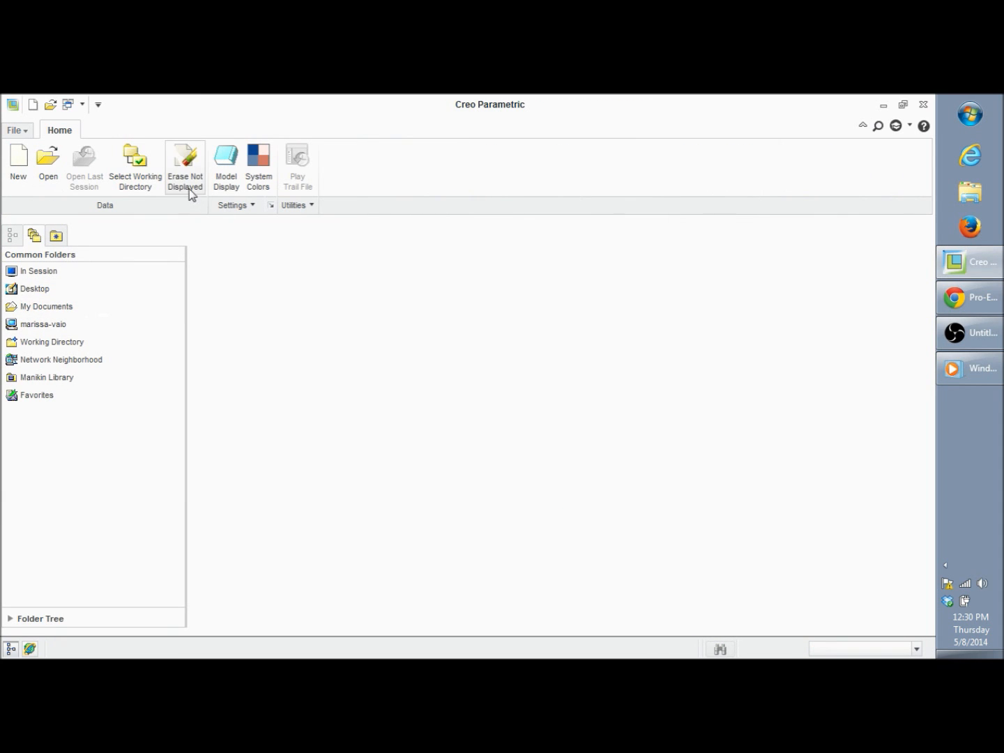
pyautogui.click(187, 183)
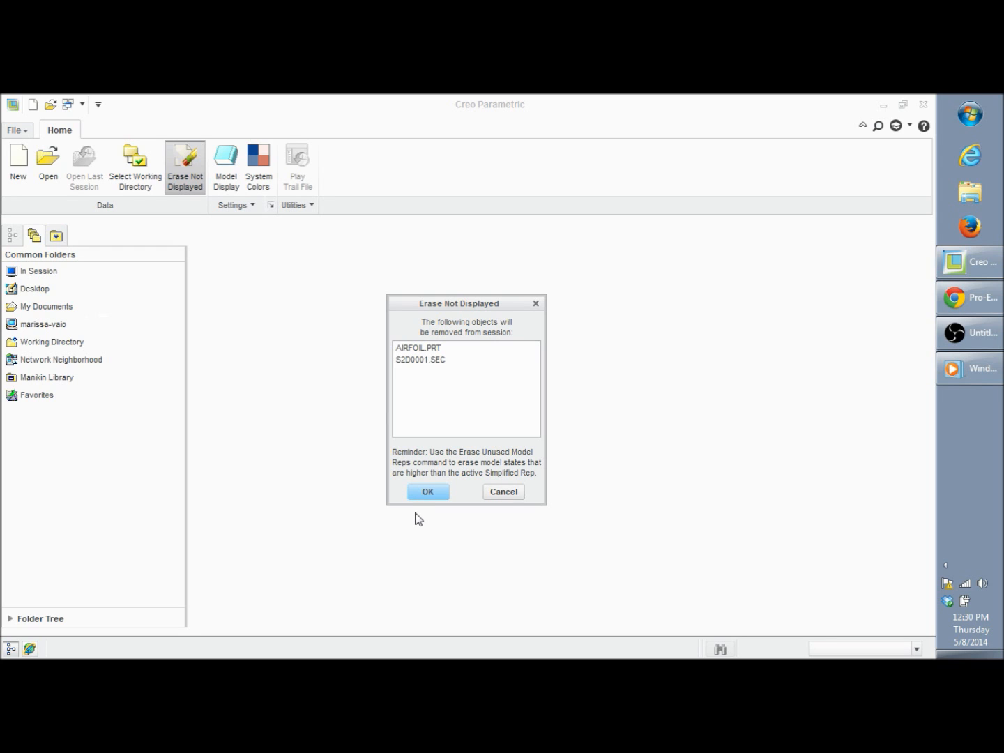
pyautogui.click(427, 493)
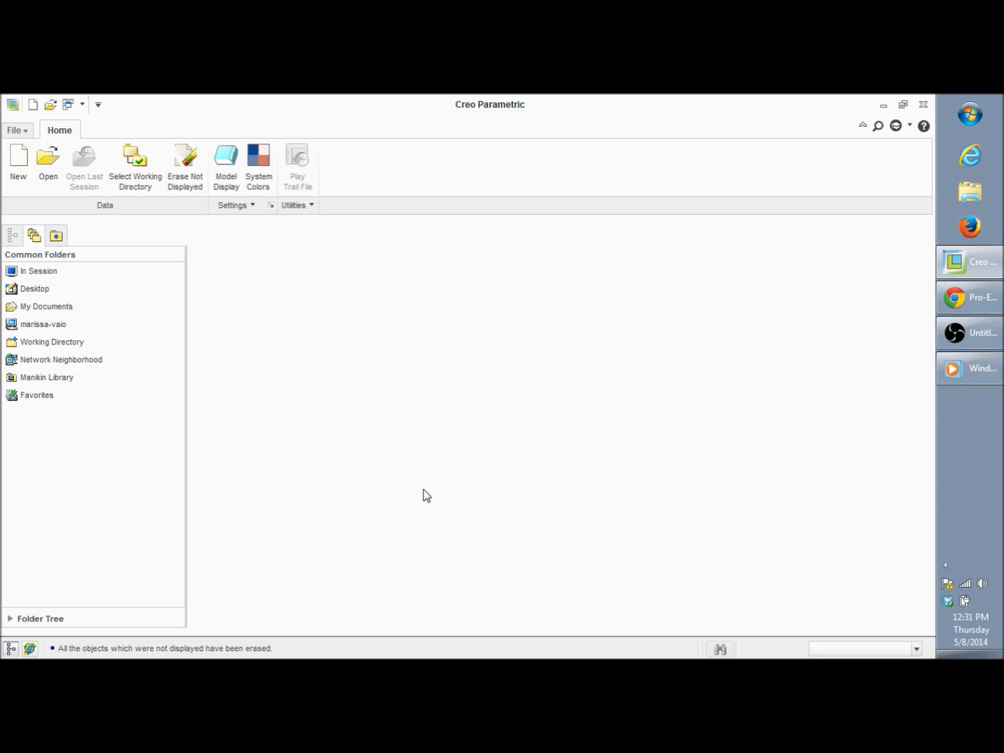
pyautogui.click(199, 185)
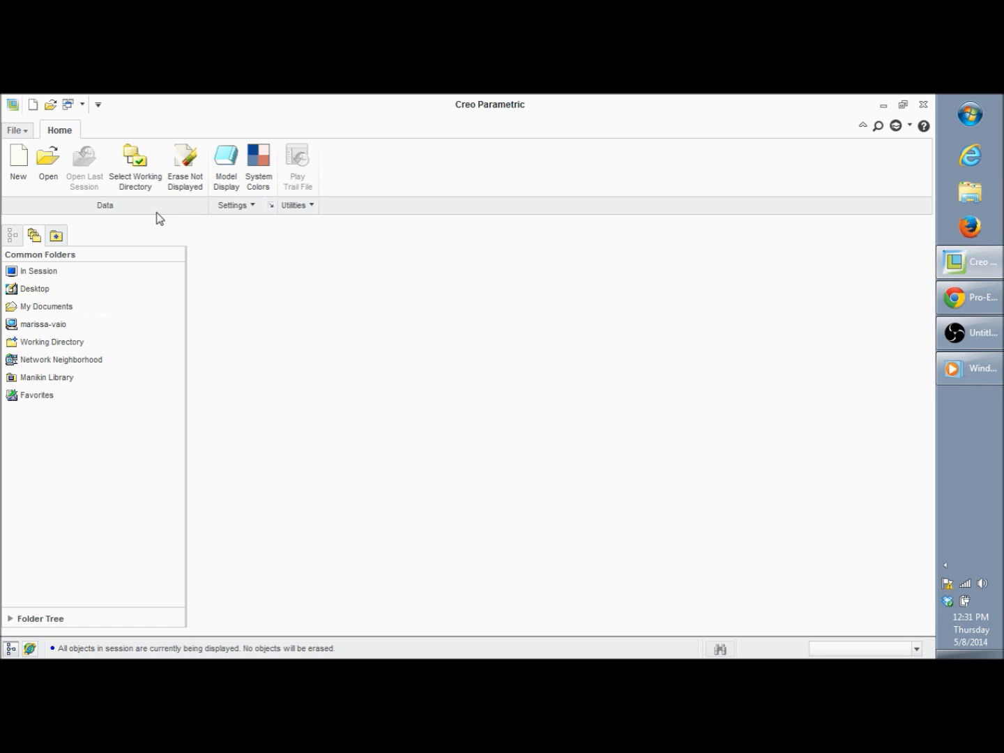
# - Open plane_propellor.prt from the Pro-E Tutorial folder inside AIAA, and close it again
pyautogui.click(48, 167)
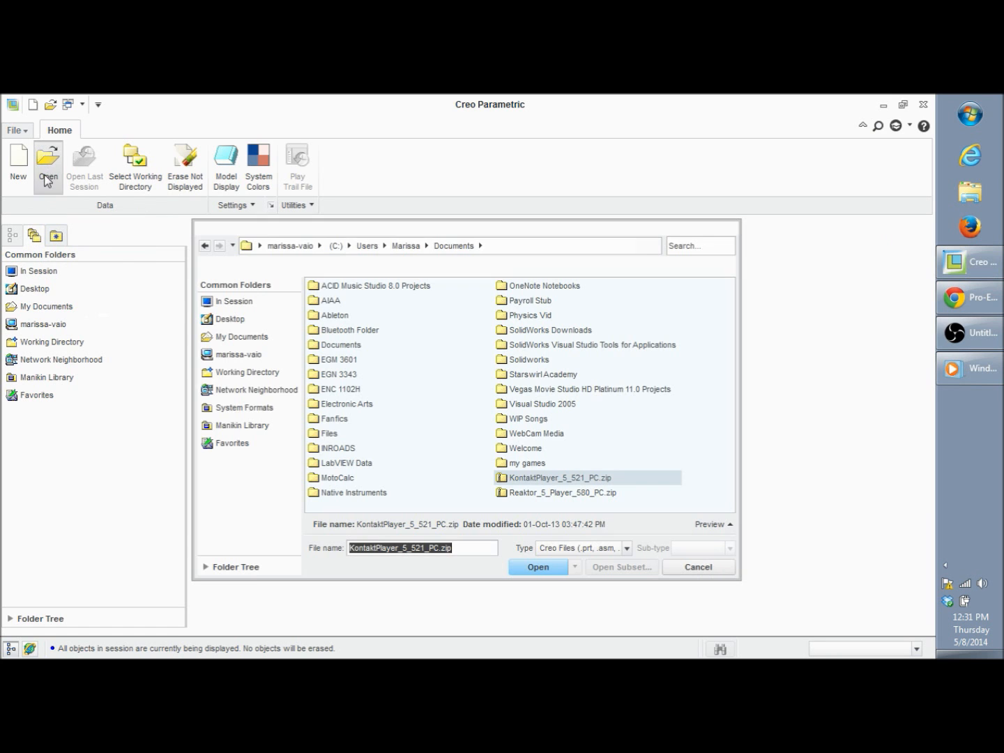
pyautogui.doubleClick(333, 301)
pyautogui.doubleClick(340, 287)
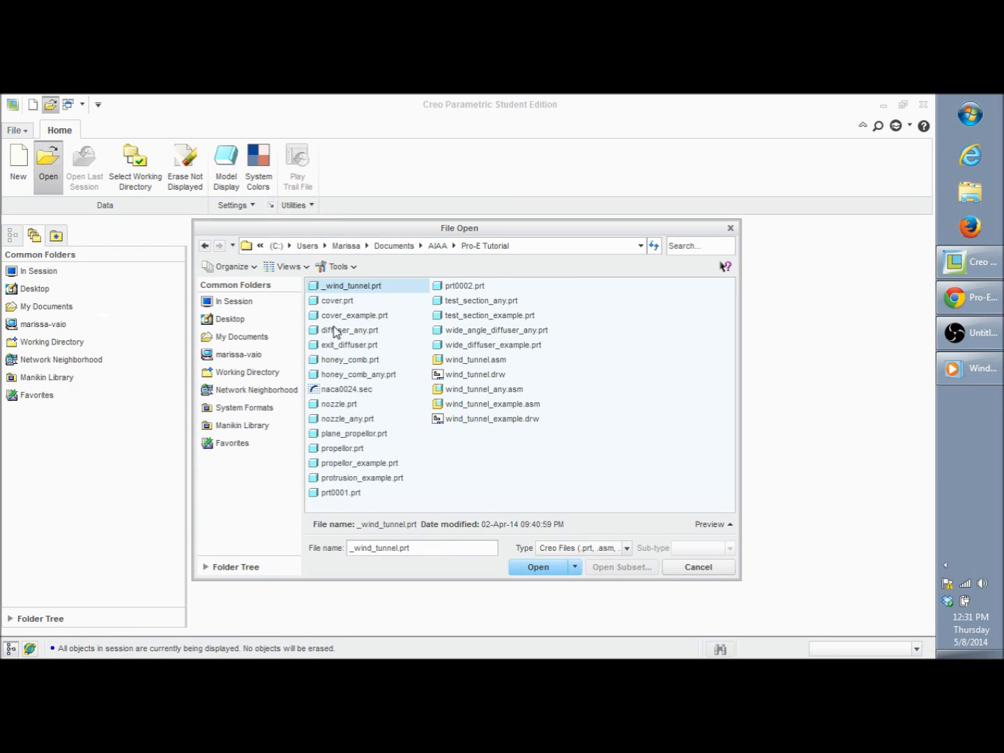
pyautogui.click(349, 436)
pyautogui.click(535, 566)
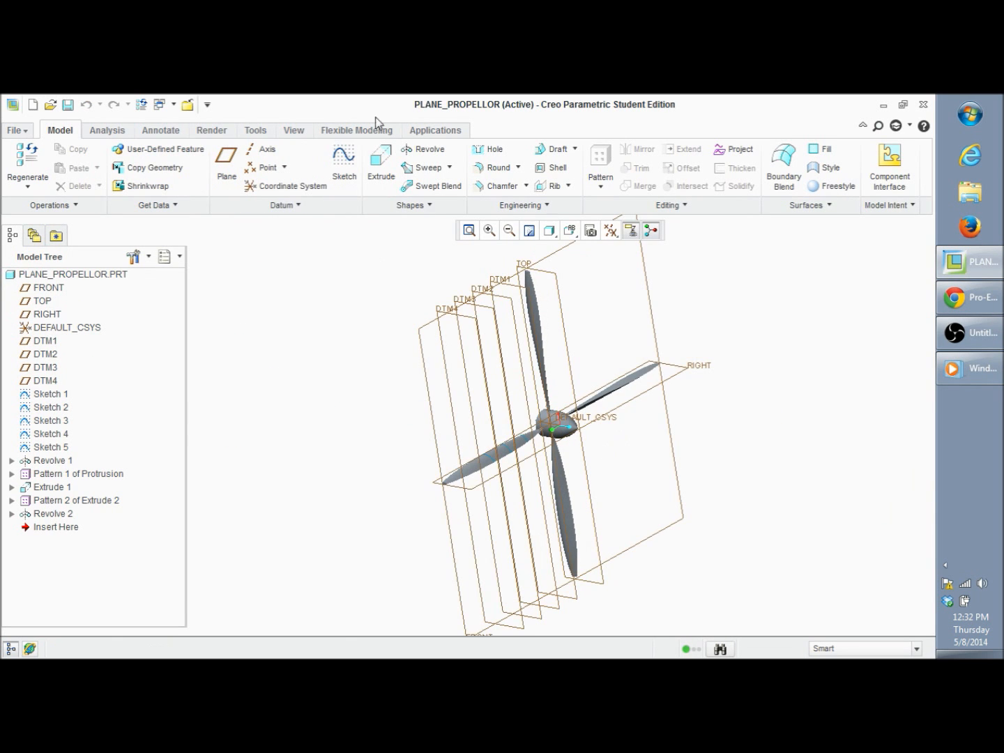
pyautogui.click(19, 132)
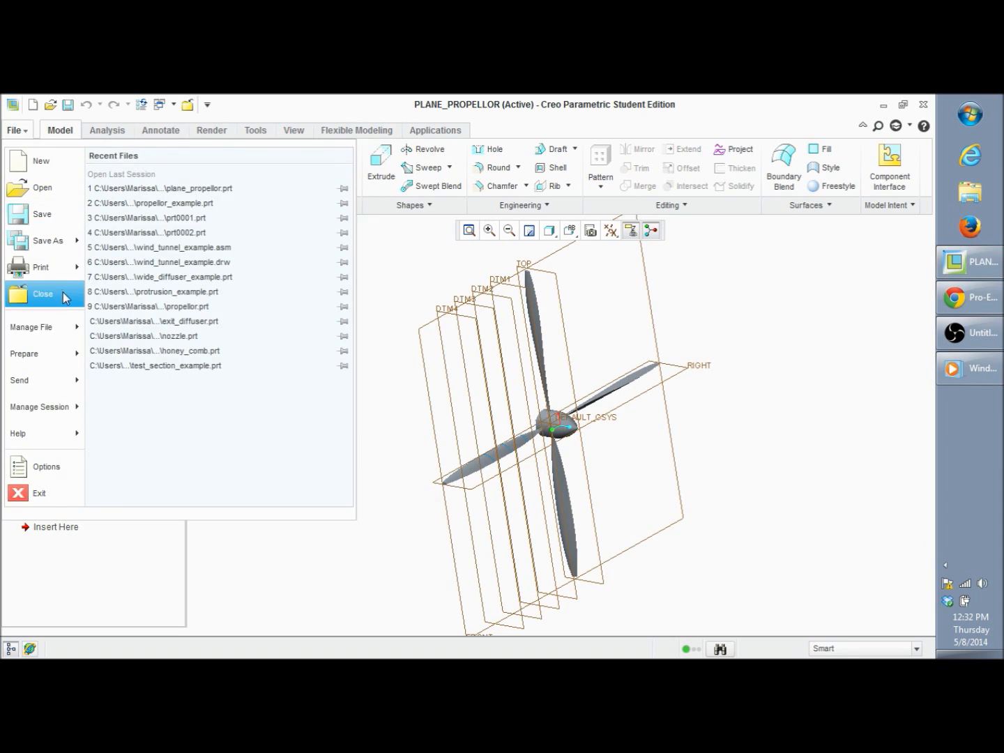
pyautogui.click(42, 294)
# - Open propellor_example.prt from the Pro-E Tutorial folder
pyautogui.click(48, 166)
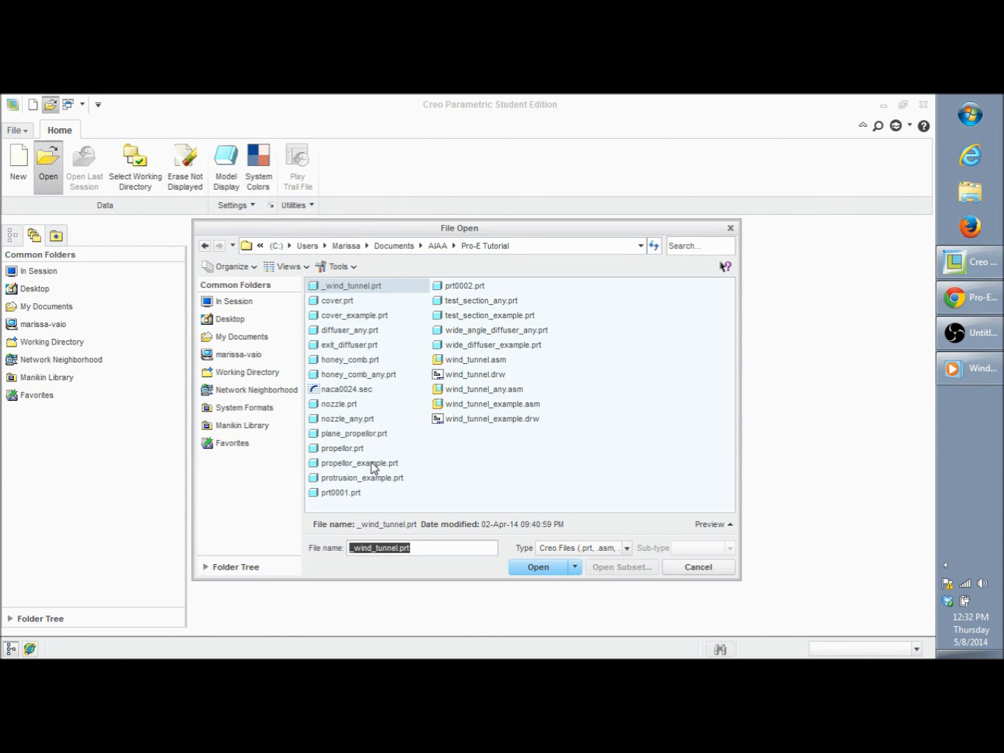
pyautogui.click(371, 462)
pyautogui.click(538, 567)
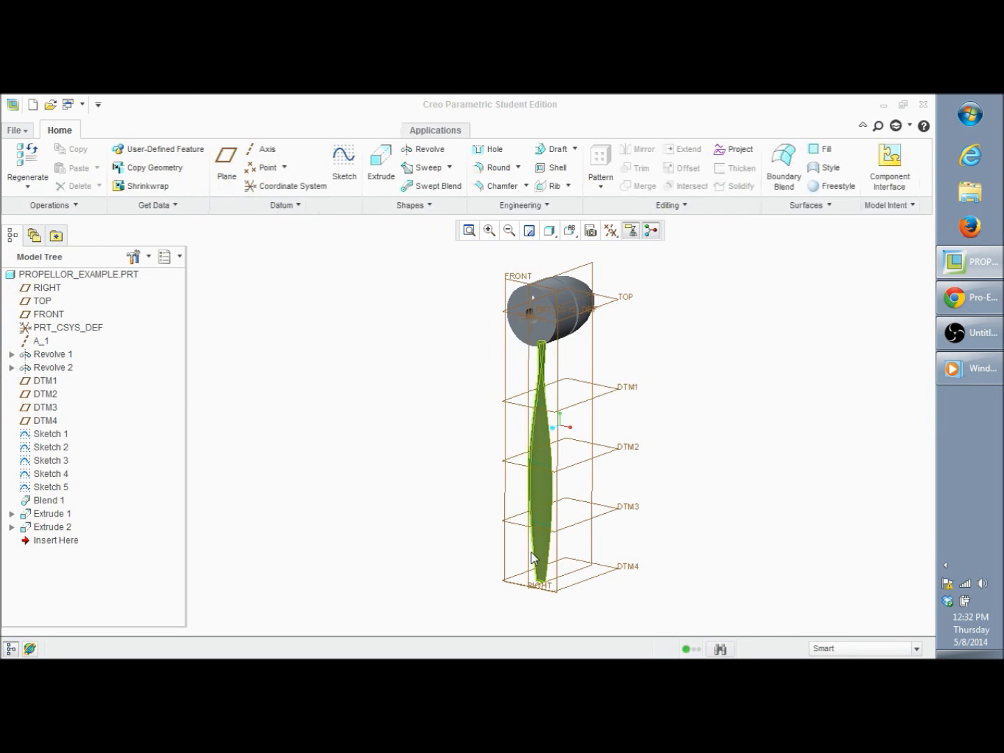
# - Examine the propeller's blade blend, the hexagonal cut in the hub face and the hub's central axis
pyautogui.moveTo(643, 292); pyautogui.dragTo(646, 360, button='middle')
pyautogui.scroll(-5, 647, 300)
pyautogui.scroll(5, 646, 299)
pyautogui.click(542, 402)
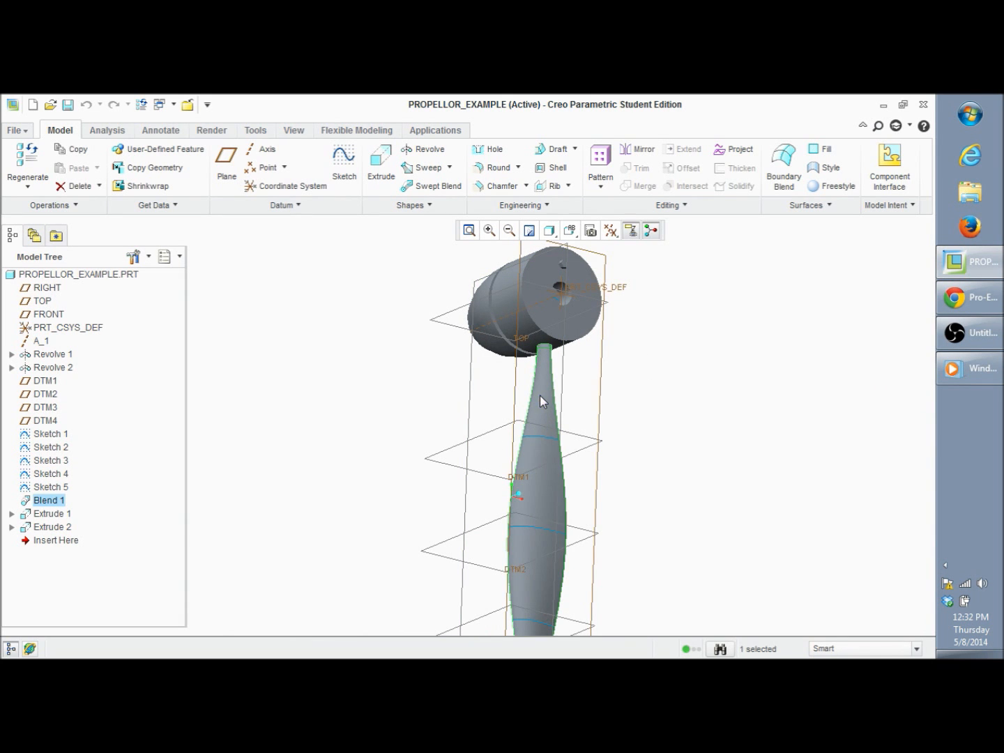
pyautogui.moveTo(654, 297); pyautogui.dragTo(623, 330, button='middle')
pyautogui.scroll(-4, 503, 283)
pyautogui.scroll(-2, 502, 283)
pyautogui.click(454, 310)
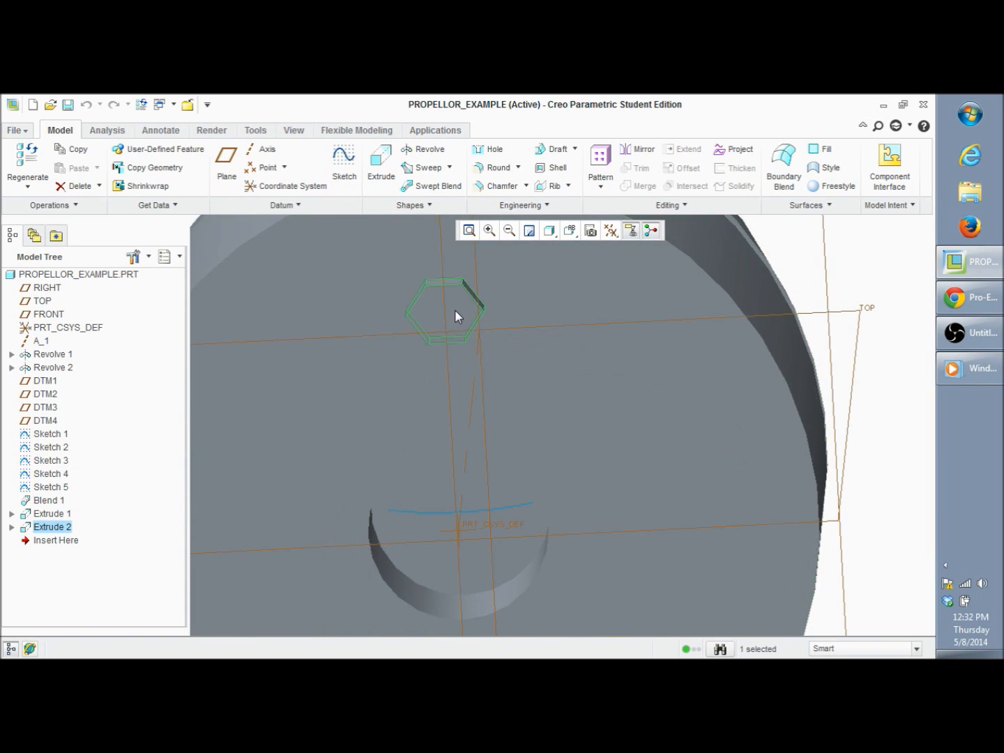
pyautogui.scroll(5, 500, 322)
pyautogui.moveTo(711, 340); pyautogui.dragTo(553, 399, button='middle')
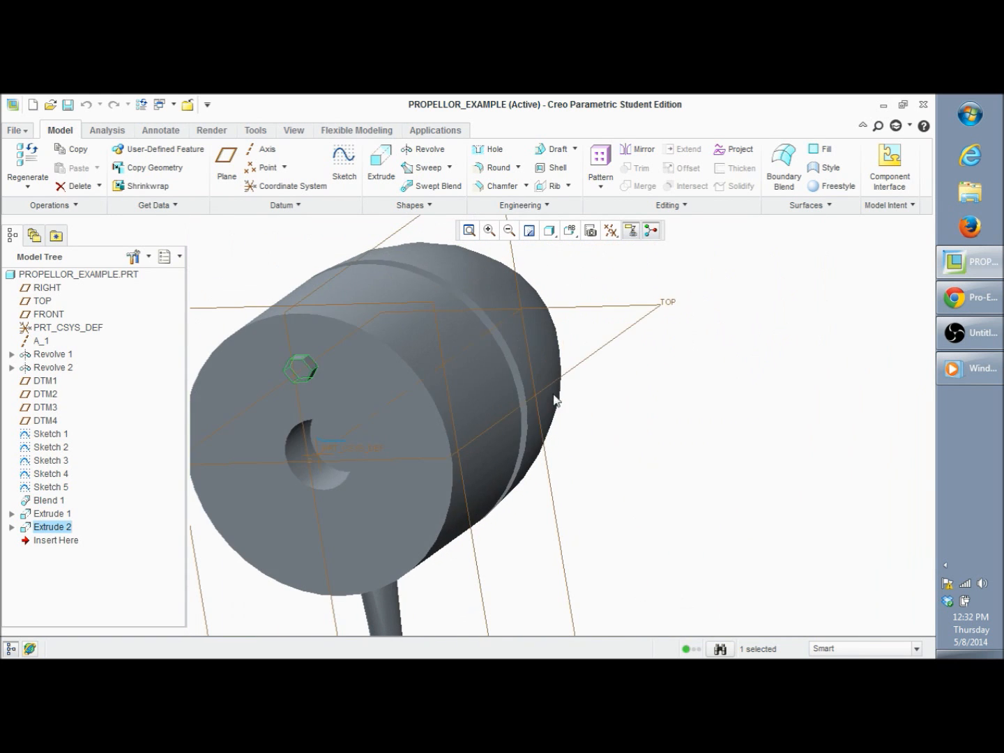
pyautogui.click(335, 443)
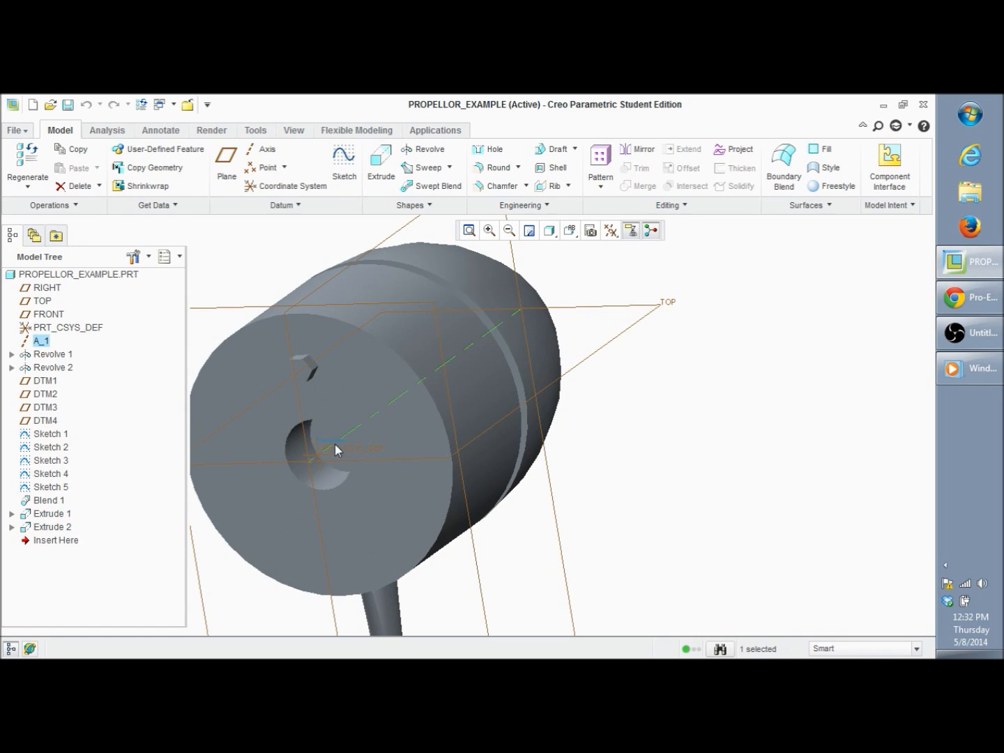
pyautogui.click(689, 458)
pyautogui.hotkey('ctrl', 'd')
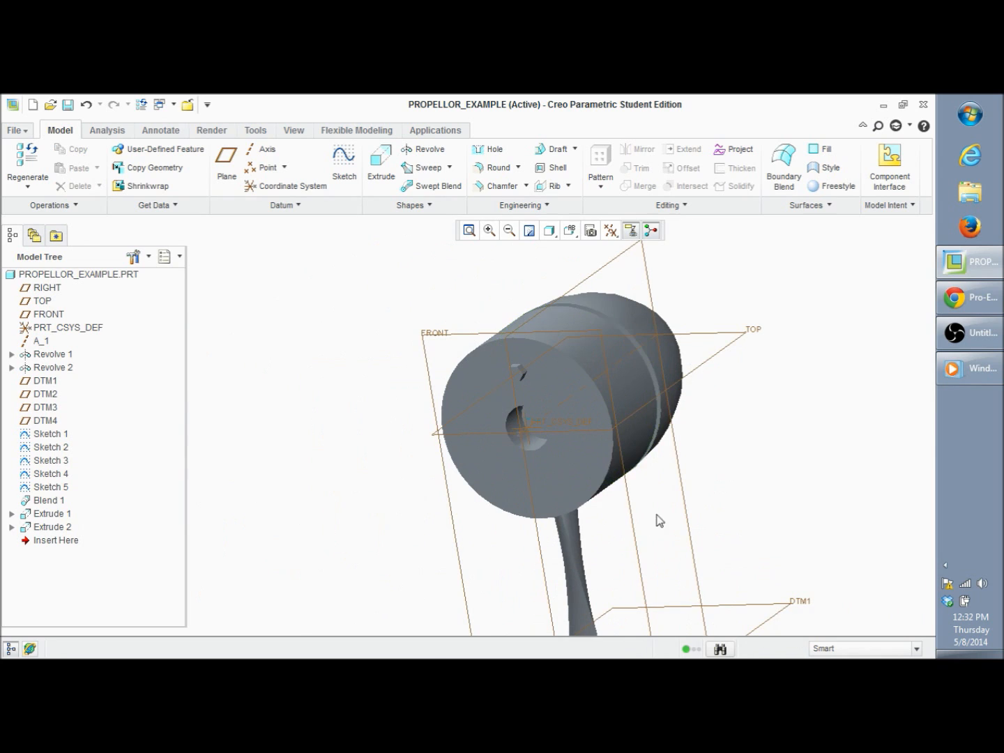
pyautogui.scroll(-2, 780, 411)
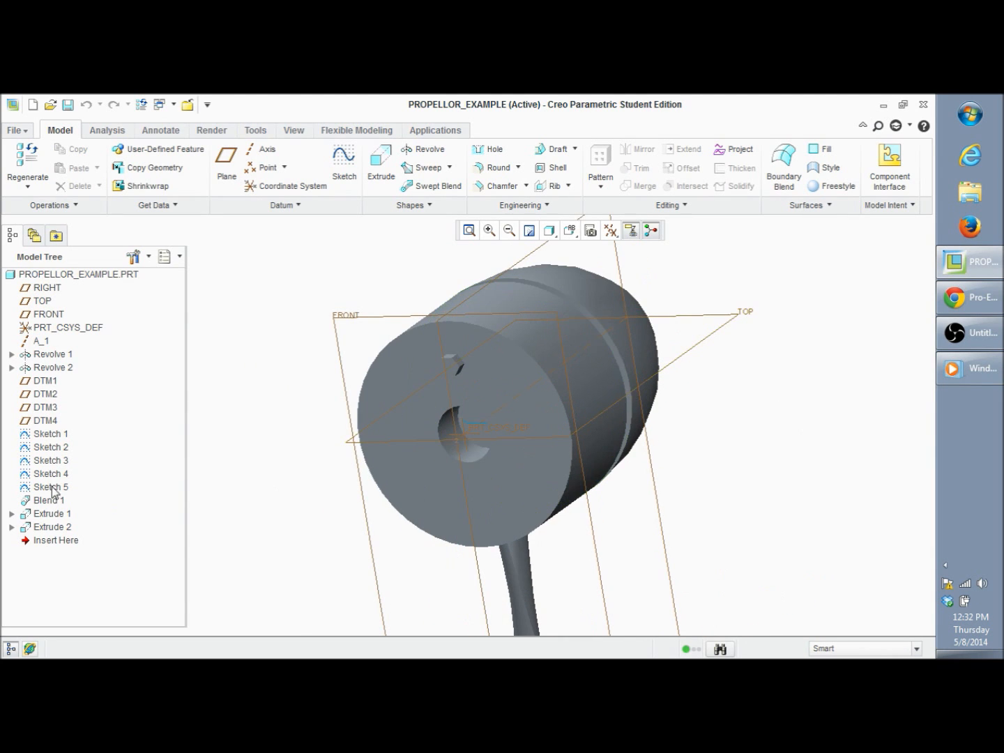
pyautogui.click(40, 341)
pyautogui.press('Delete')
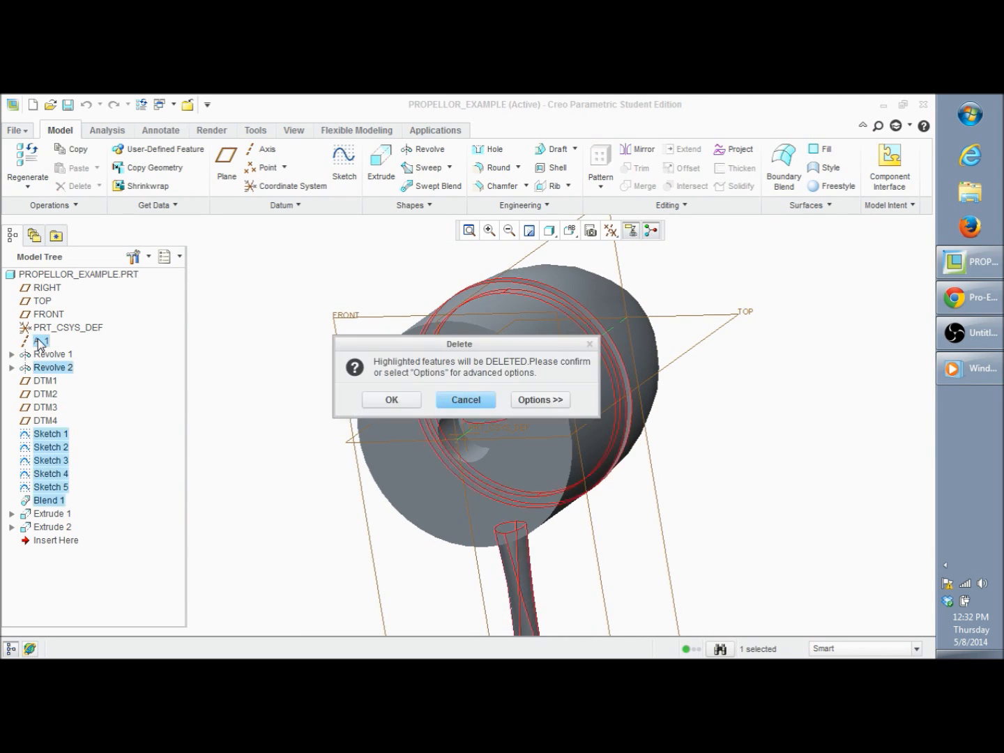
pyautogui.click(472, 401)
pyautogui.click(265, 454)
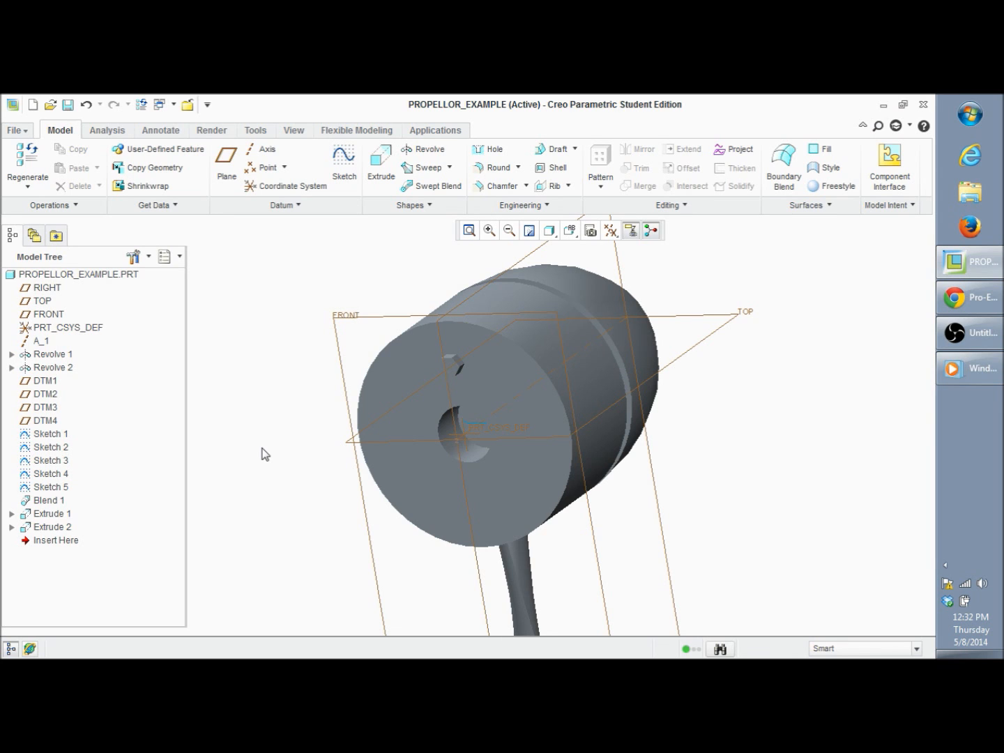
# - Create a datum axis through the intersection of the RIGHT and TOP datum planes
pyautogui.click(259, 150)
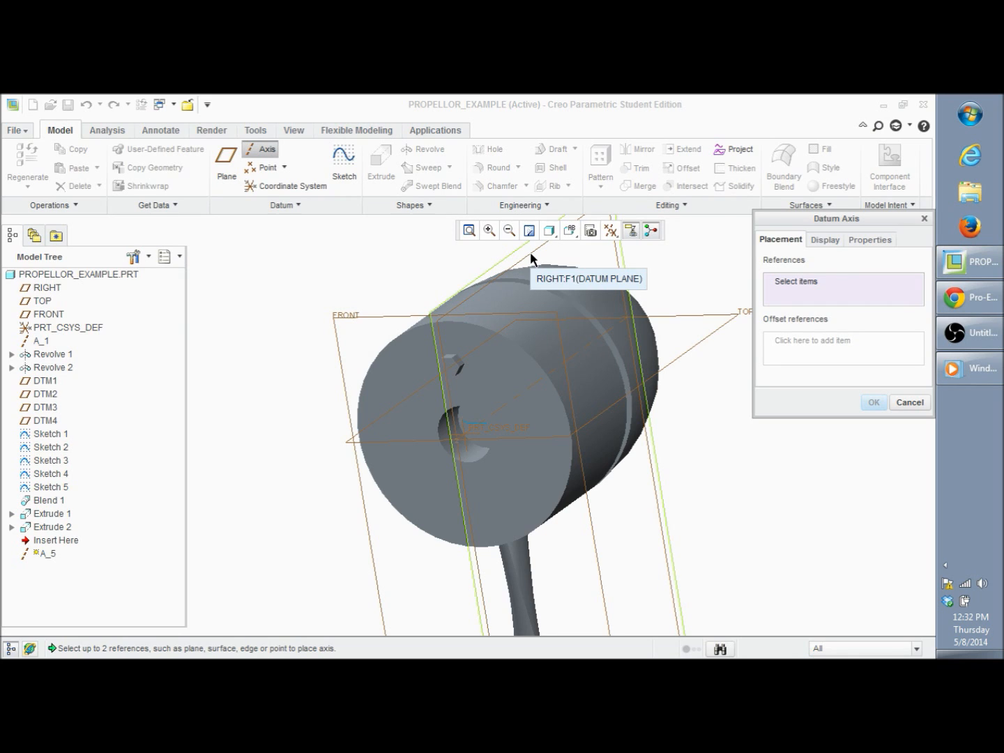
pyautogui.click(530, 255)
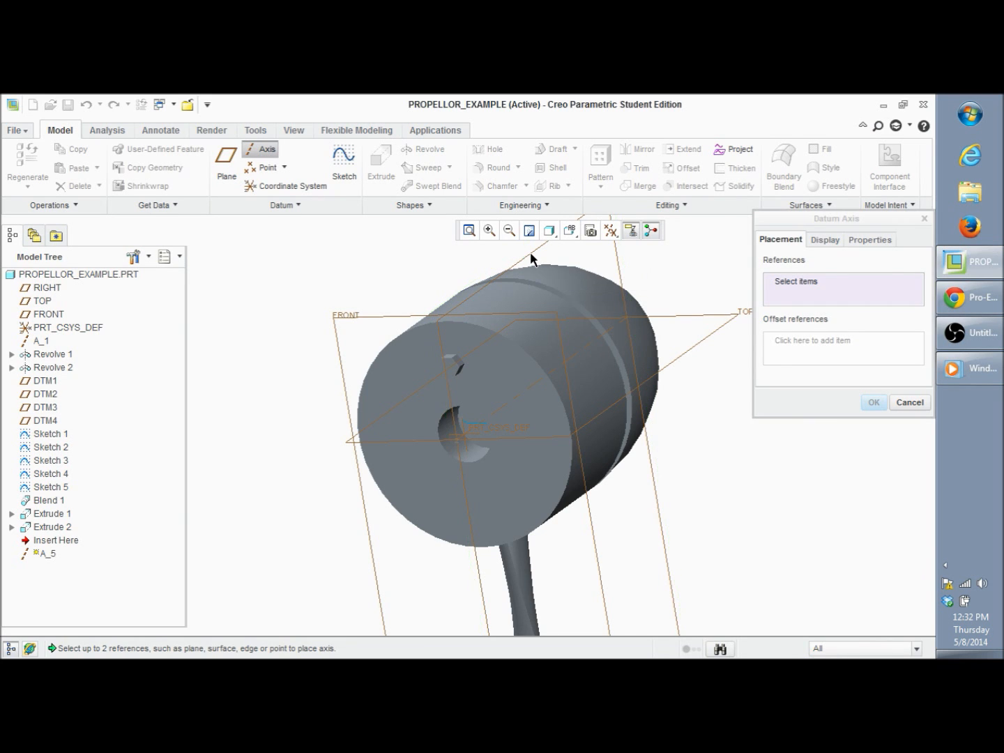
pyautogui.keyDown('ctrl'); pyautogui.click(702, 336); pyautogui.keyUp('ctrl')
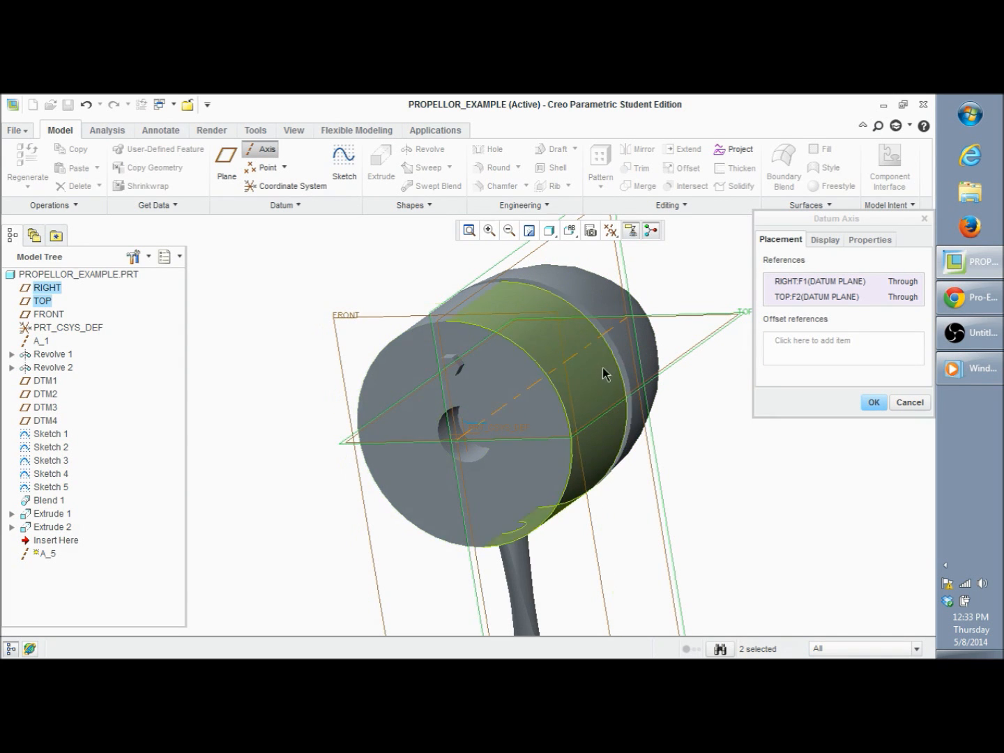
pyautogui.click(874, 402)
pyautogui.click(827, 444)
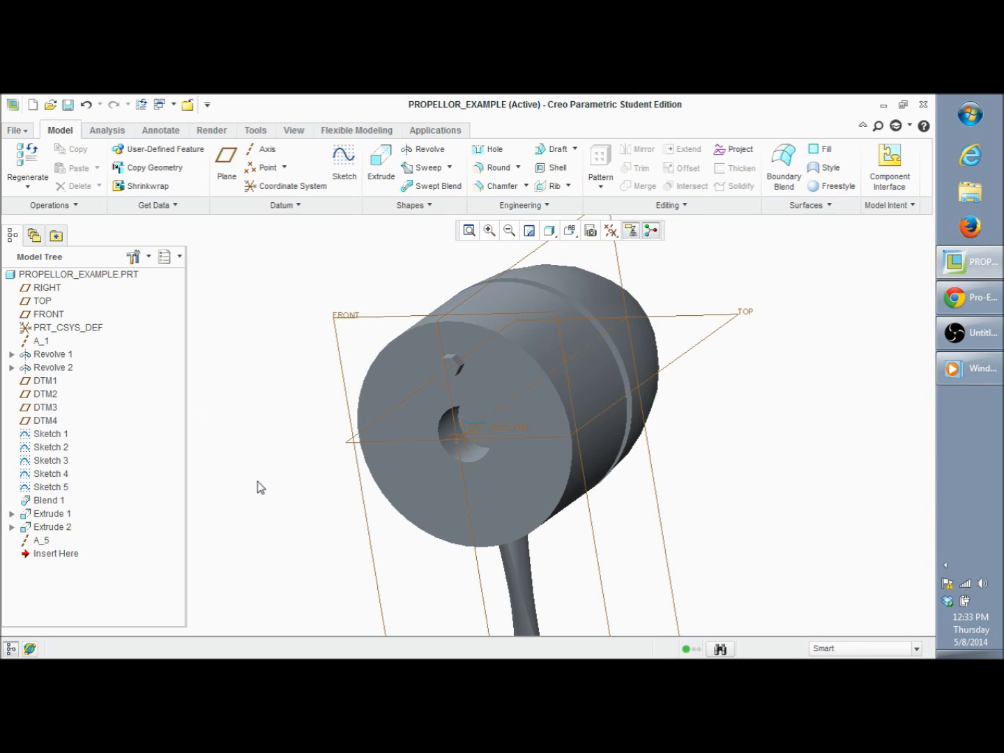
# - Start a pattern of the hexagonal cut Extrude 2 on the hub face and set its type to Axis
pyautogui.scroll(-5, 371, 513)
pyautogui.scroll(8, 374, 515)
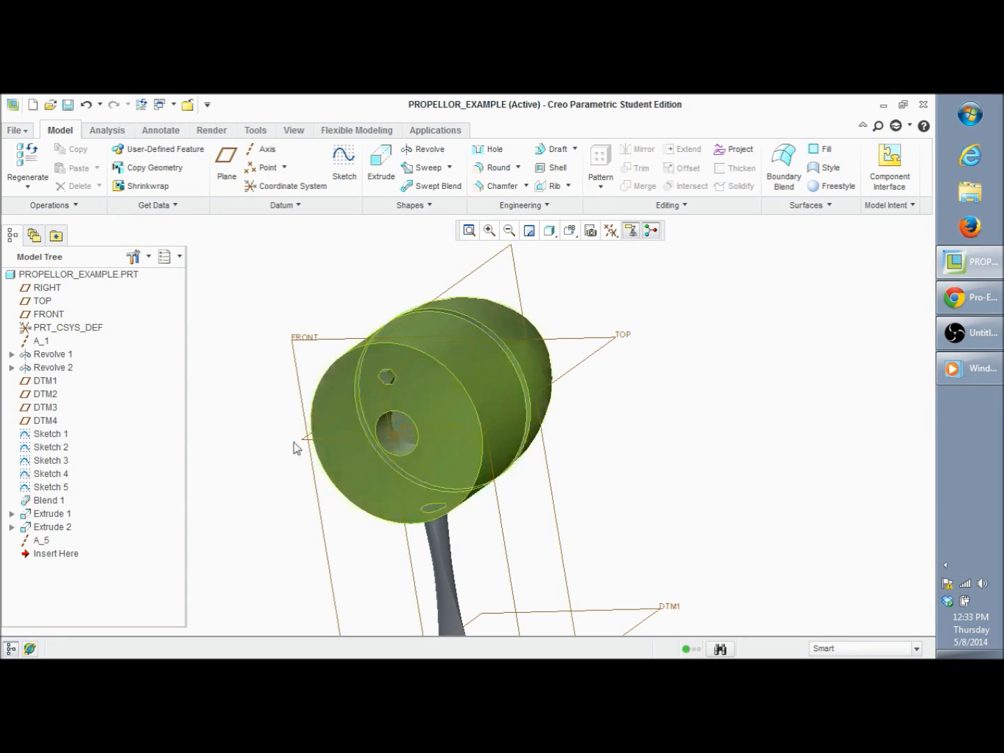
pyautogui.click(41, 528)
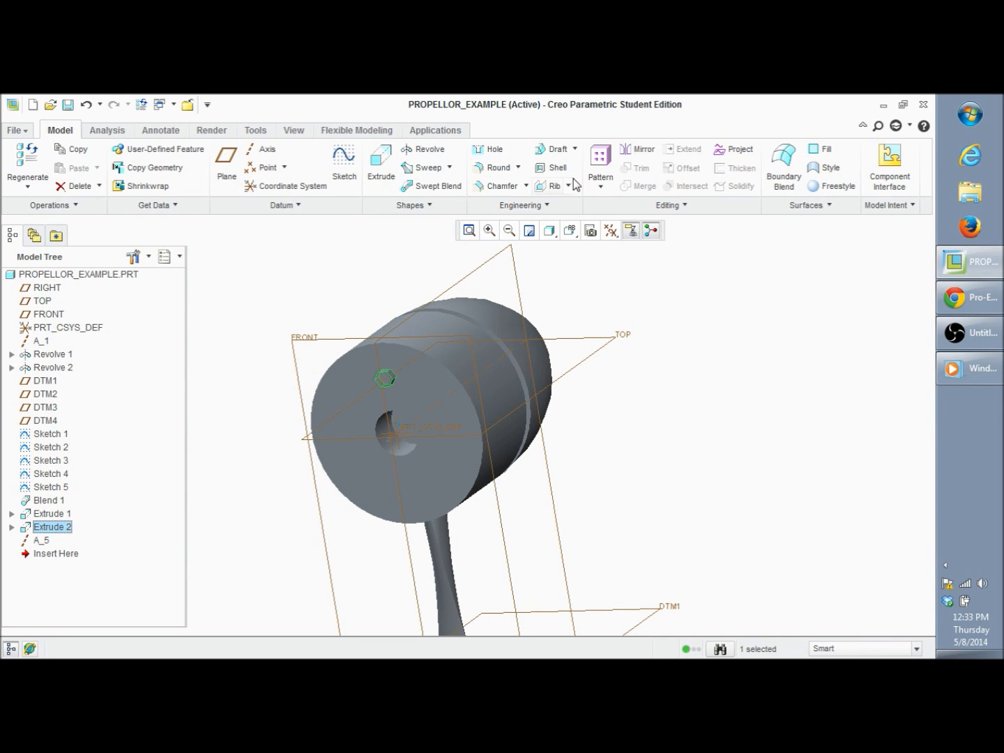
pyautogui.click(603, 166)
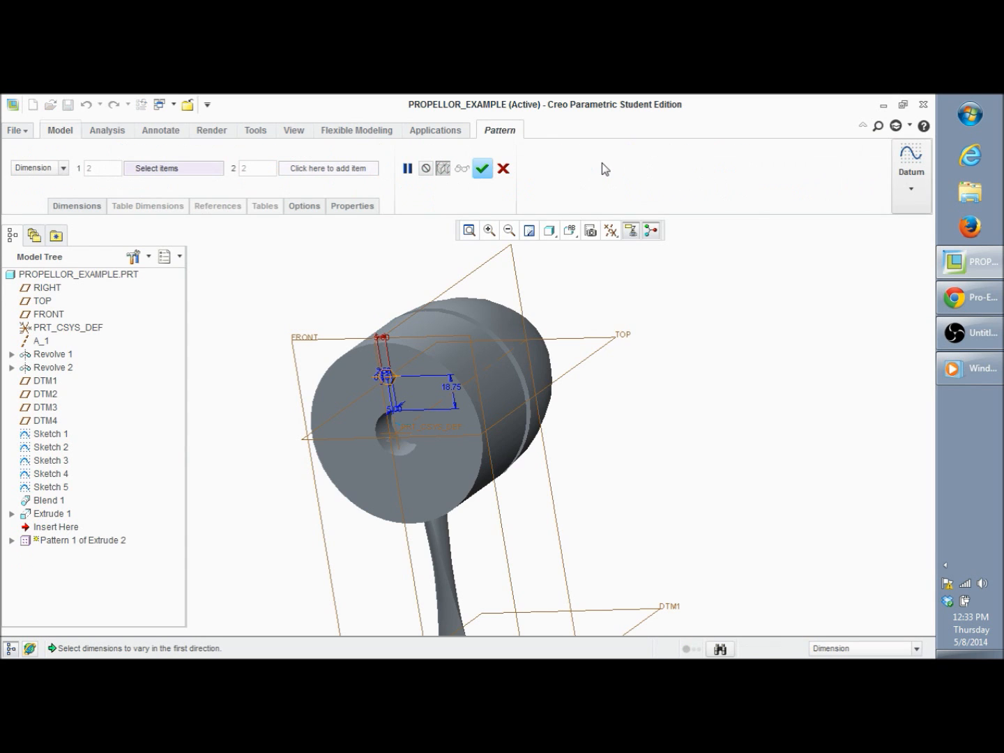
pyautogui.click(63, 172)
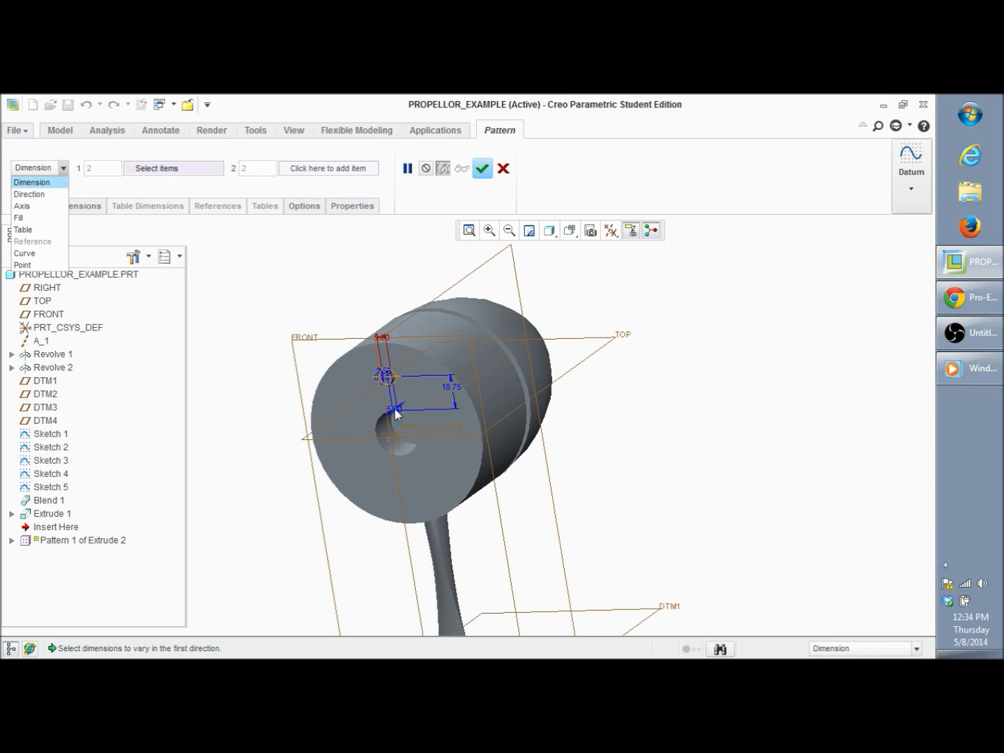
pyautogui.click(49, 206)
# - Try the Direction type for the hexagonal cut's pattern and switch it back to Axis
pyautogui.click(61, 171)
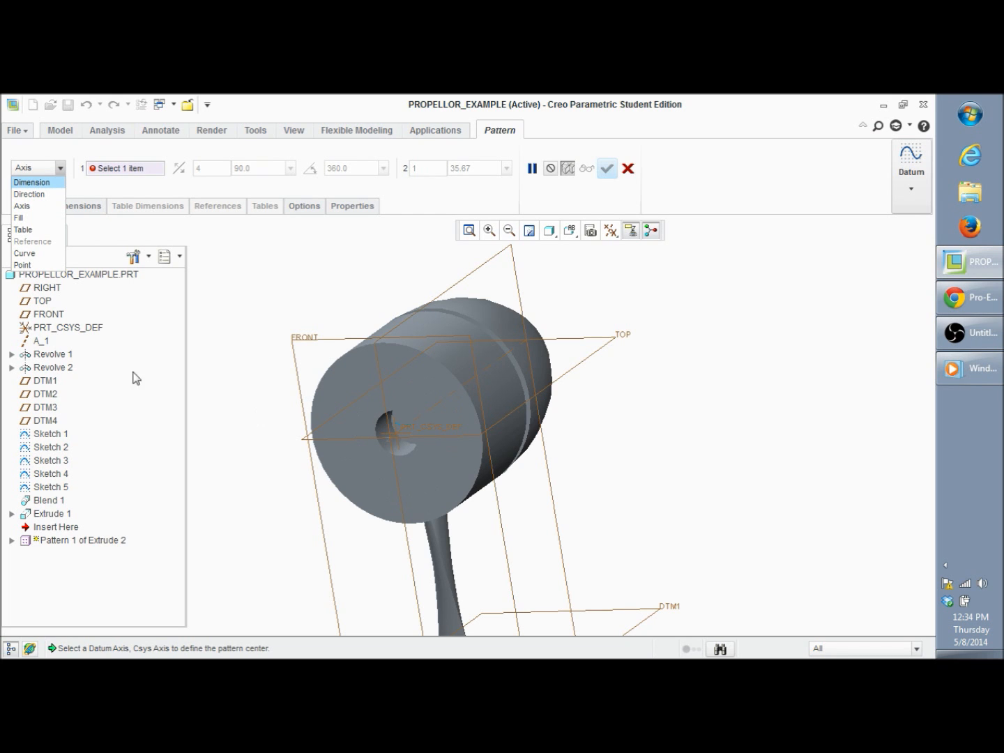
pyautogui.click(33, 194)
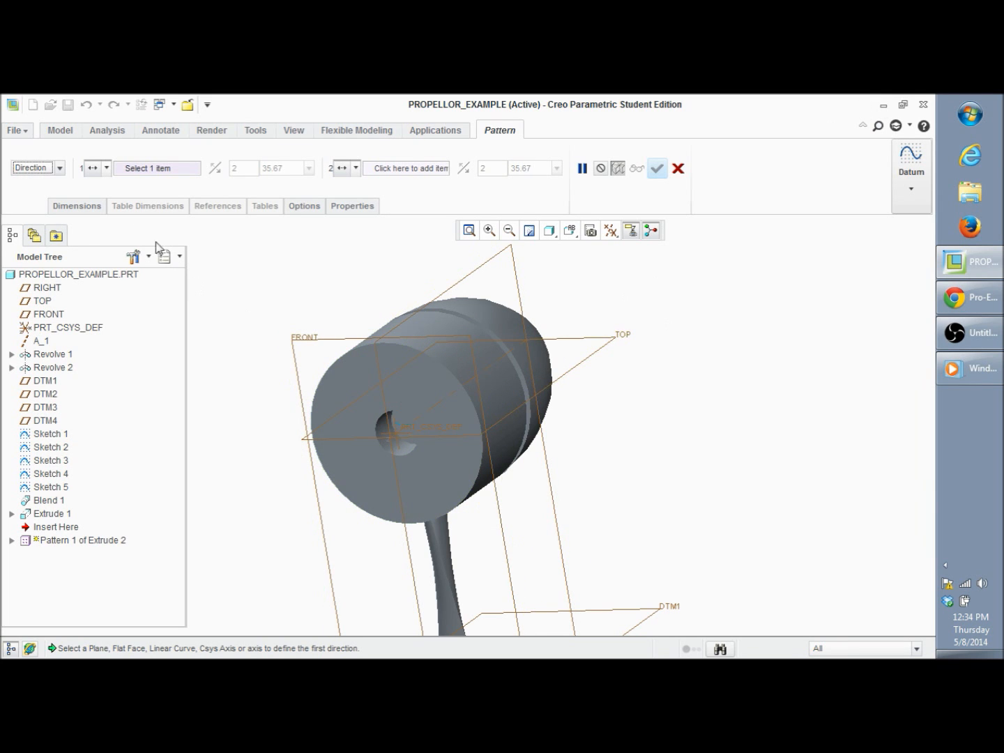
pyautogui.click(62, 169)
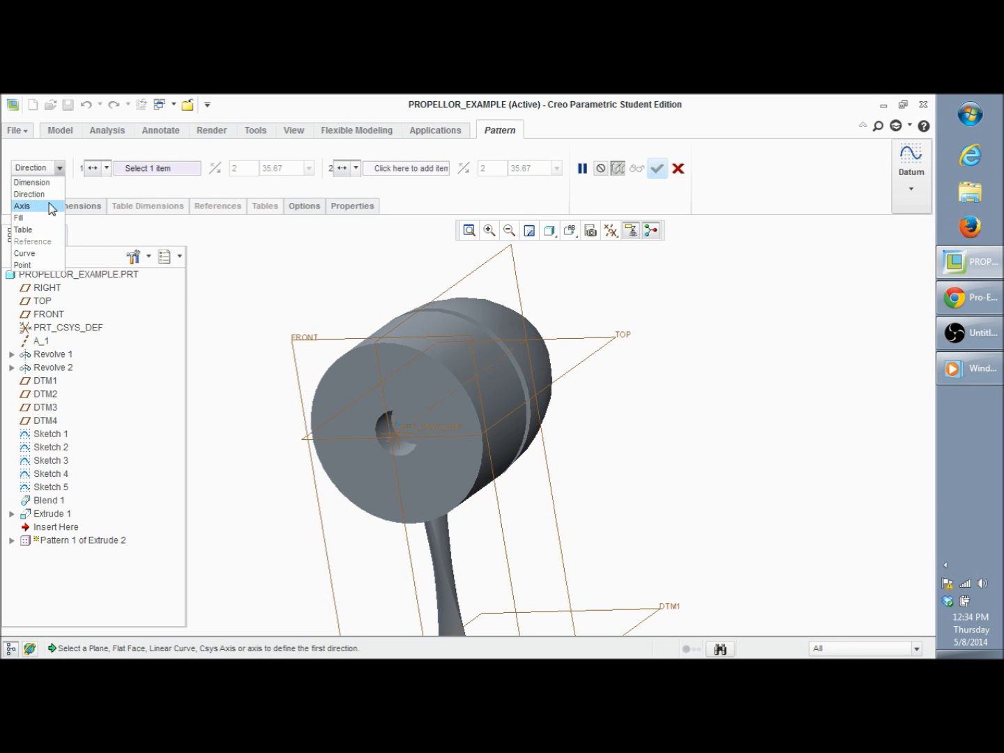
pyautogui.click(50, 205)
pyautogui.click(60, 169)
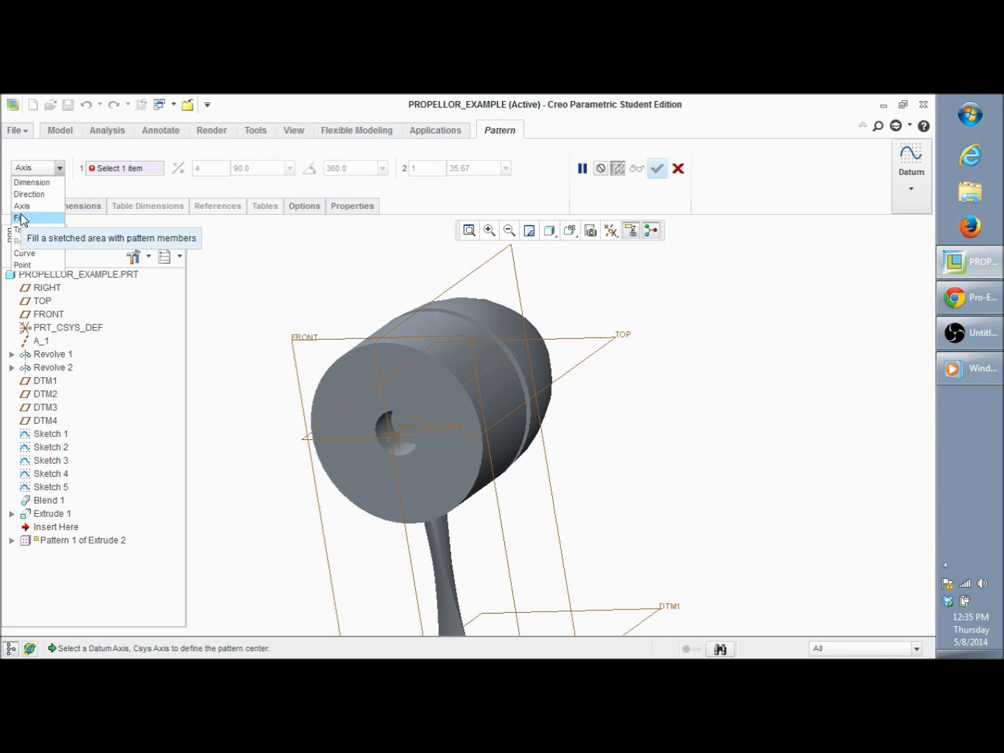
pyautogui.click(39, 205)
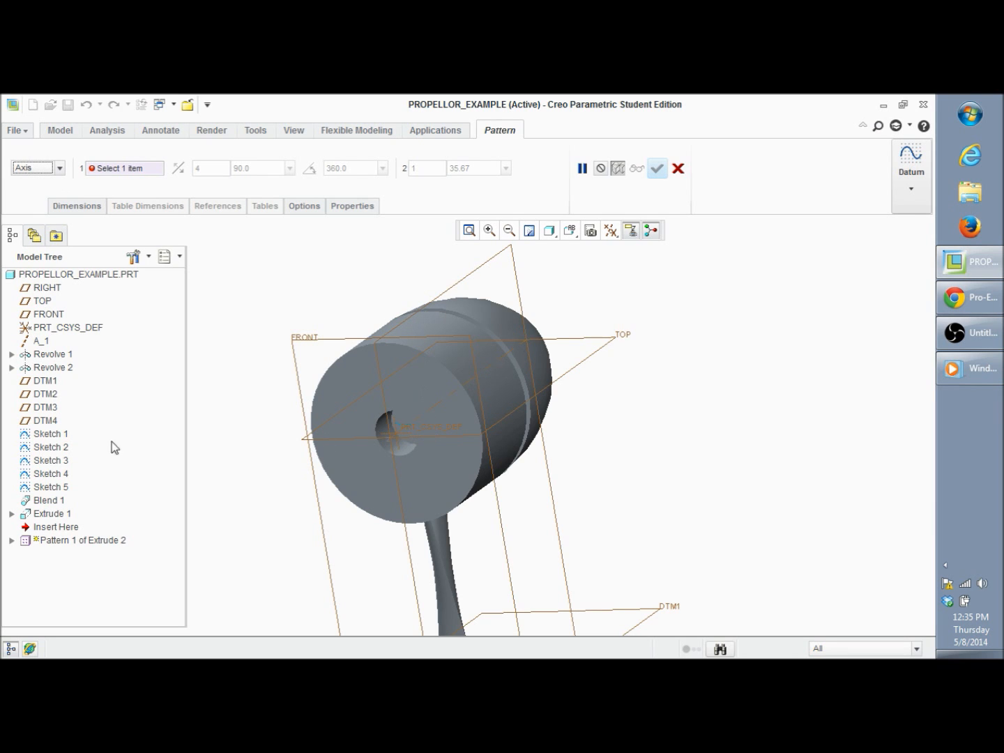
# - Choose the hub's central axis A_1 as the centre of the hexagonal cut's pattern
pyautogui.click(412, 421)
pyautogui.scroll(1, 411, 428)
pyautogui.moveTo(410, 430); pyautogui.dragTo(426, 413, button='middle')
pyautogui.scroll(-1, 411, 401)
pyautogui.scroll(-1, 473, 388)
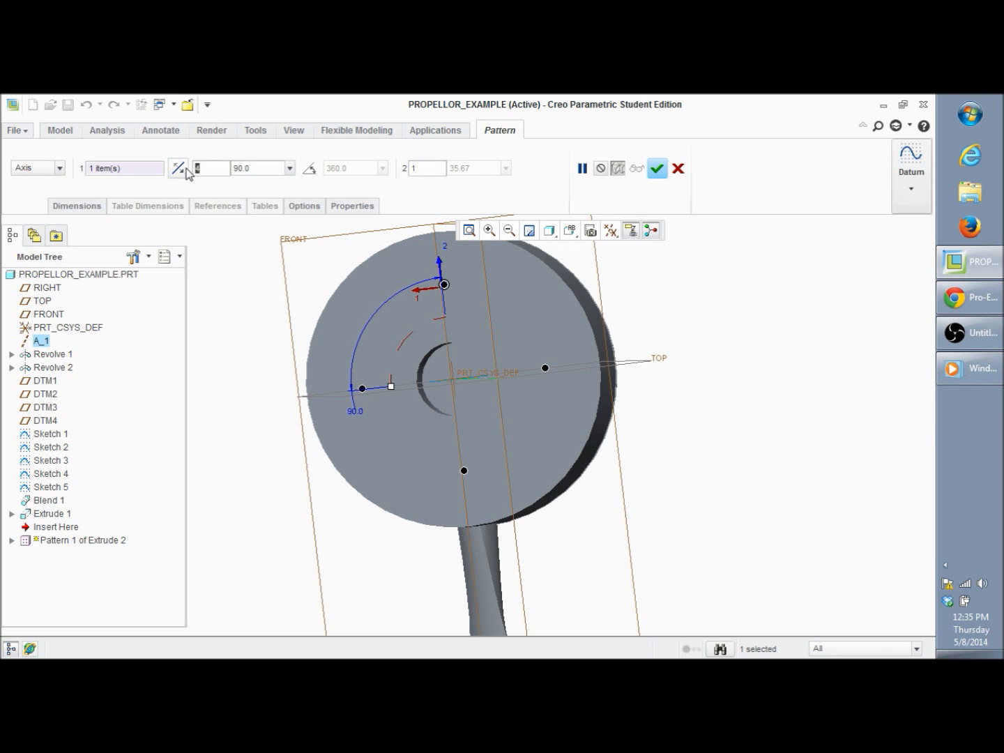
# - Set the pattern to 6 members spaced 60 degrees apart and complete it
pyautogui.doubleClick(201, 169)
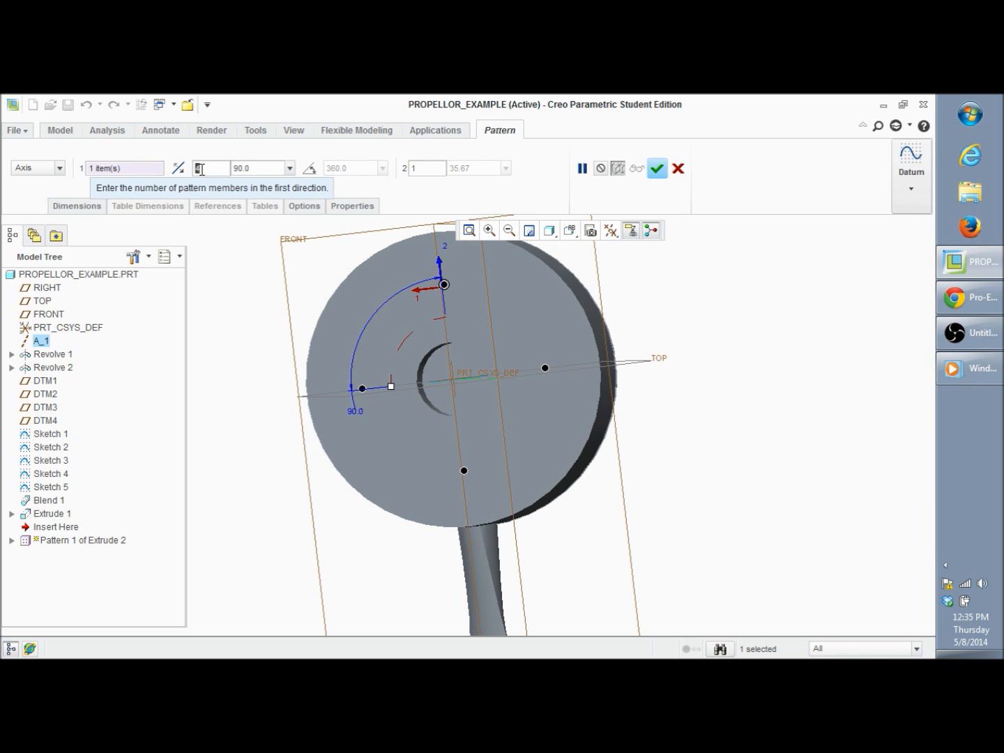
pyautogui.write('6')
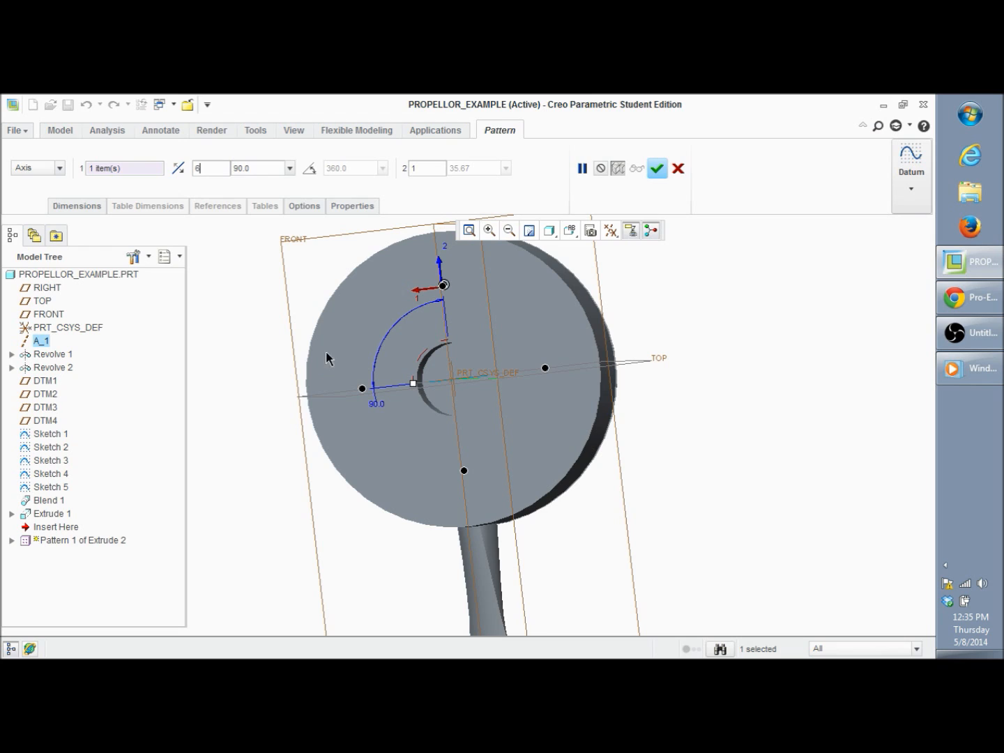
pyautogui.click(265, 168)
pyautogui.write('60')
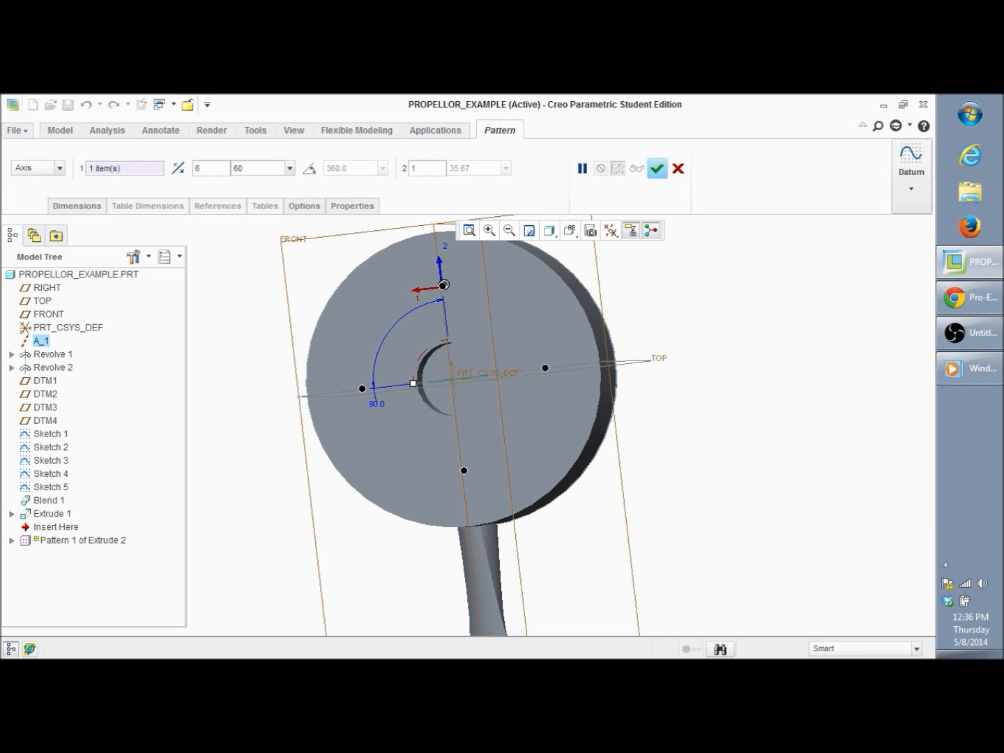
pyautogui.press('Return')
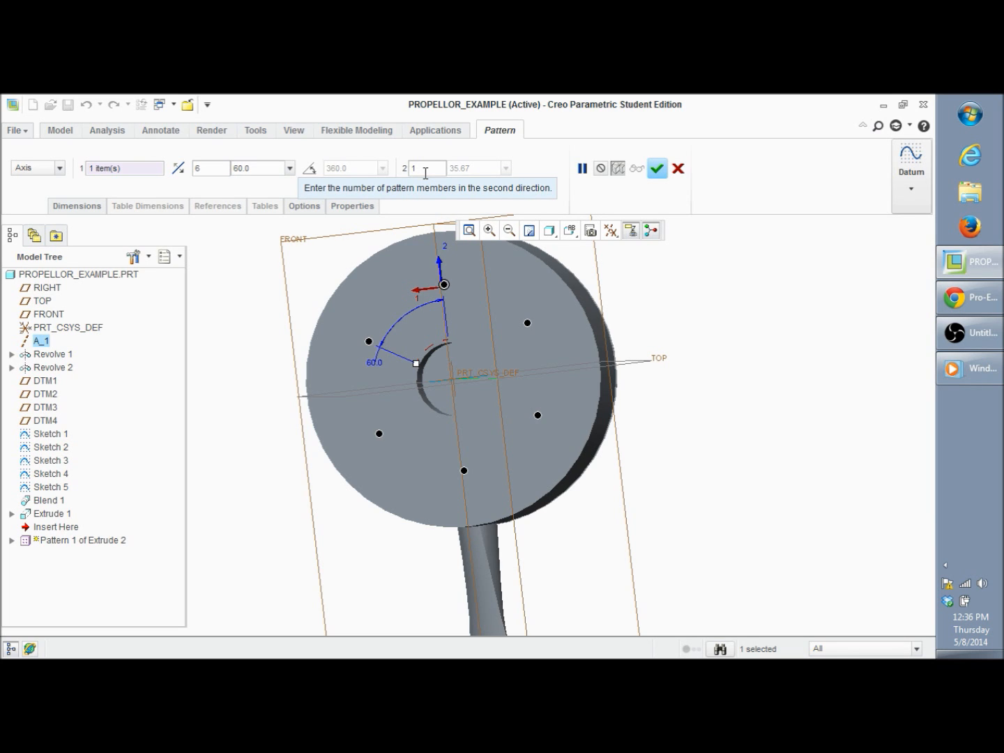
pyautogui.click(656, 168)
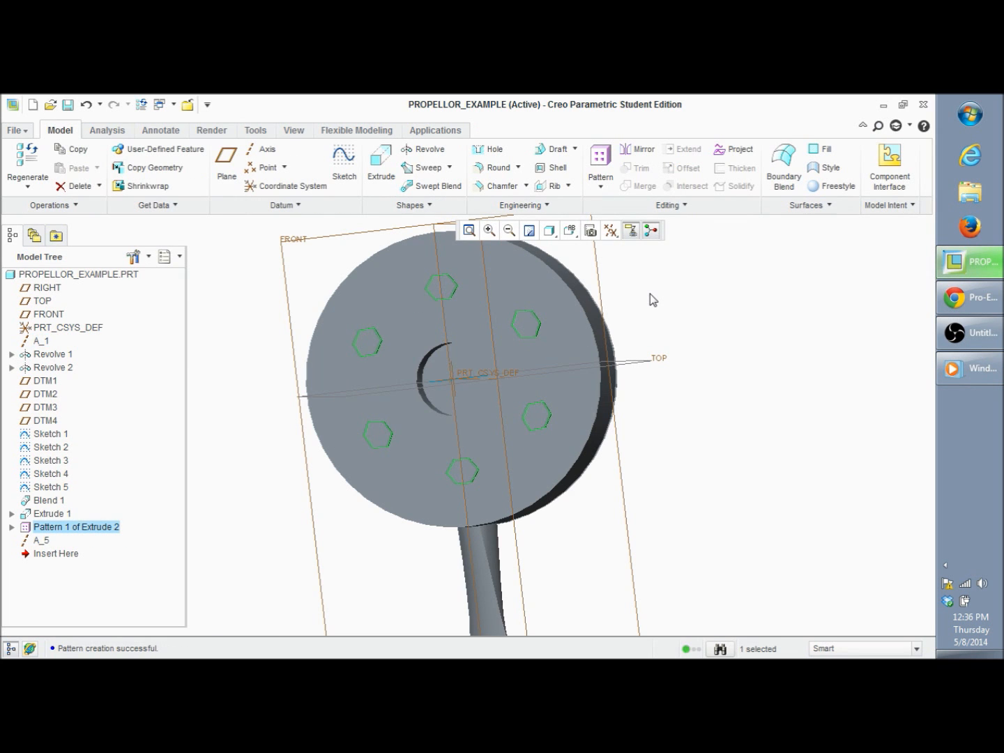
pyautogui.scroll(-2, 649, 292)
pyautogui.click(649, 293)
# - Edit the definition of the hexagonal cut pattern and set 2 members in the second direction
pyautogui.click(41, 527)
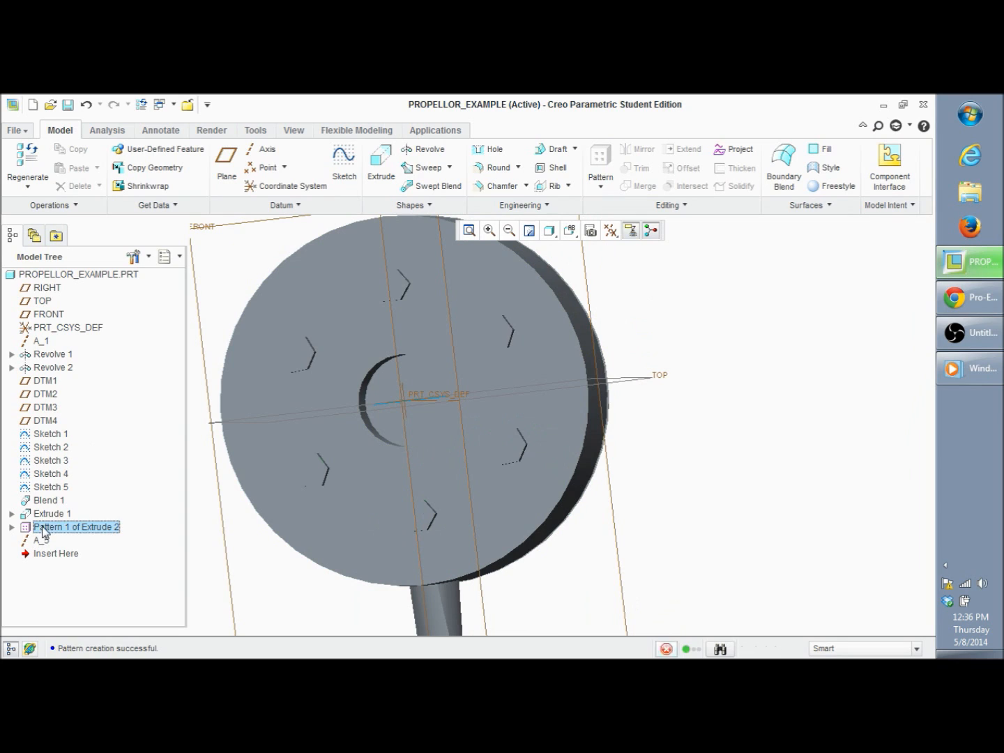
pyautogui.rightClick(113, 485)
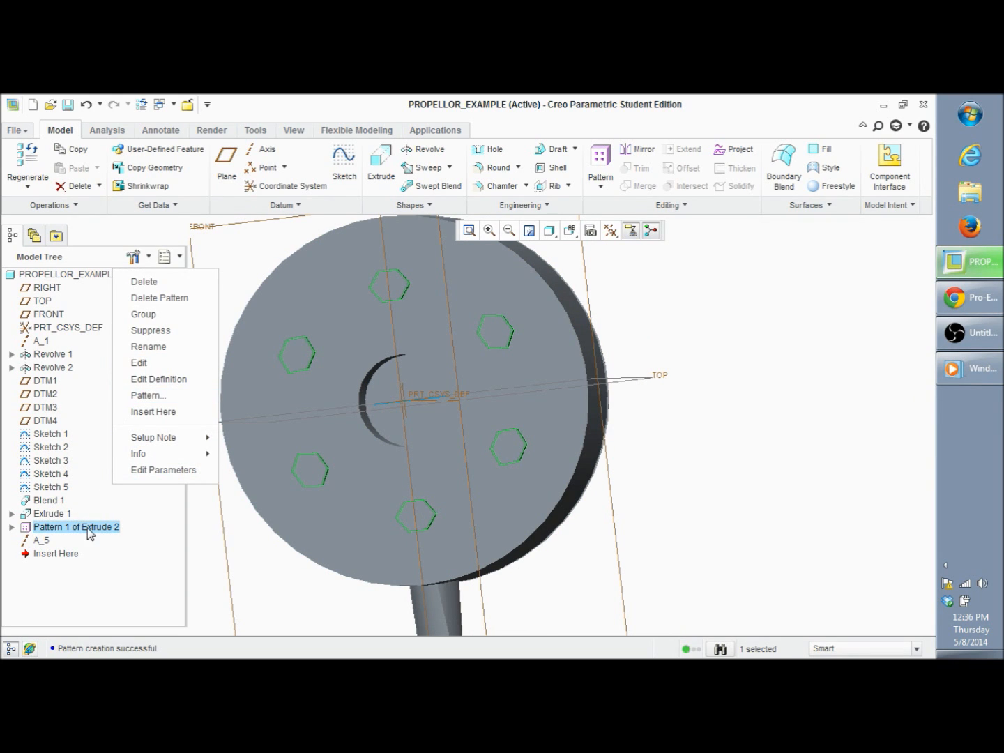
pyautogui.click(127, 384)
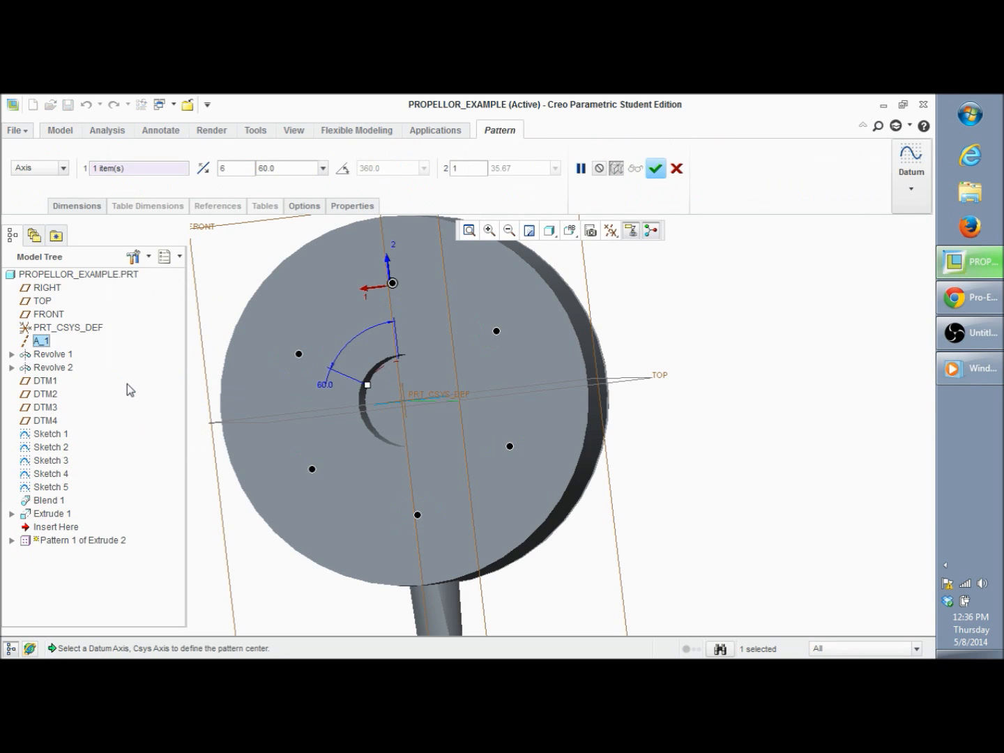
pyautogui.click(457, 168)
pyautogui.write('2')
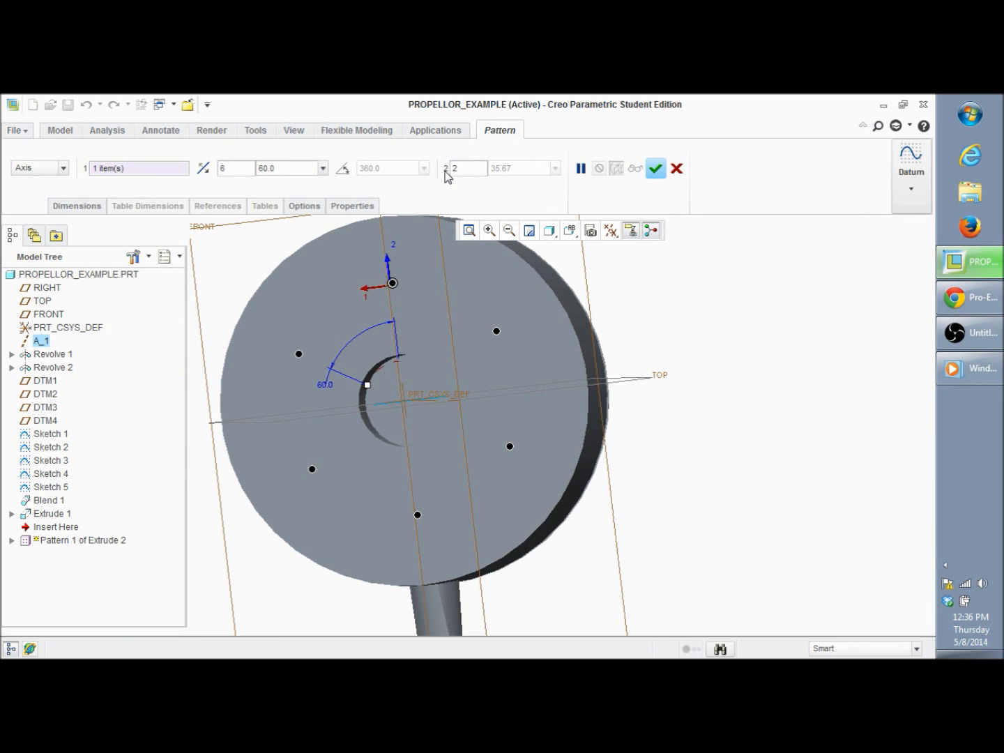
pyautogui.press('Return')
pyautogui.scroll(-5, 725, 528)
pyautogui.scroll(2, 724, 529)
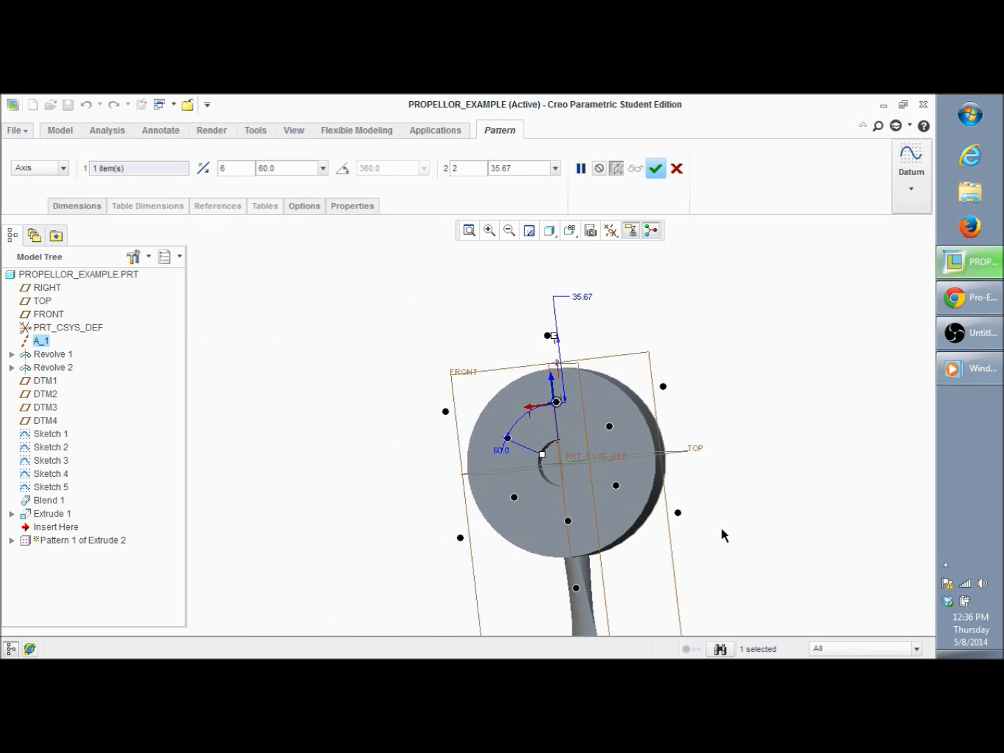
pyautogui.scroll(2, 722, 533)
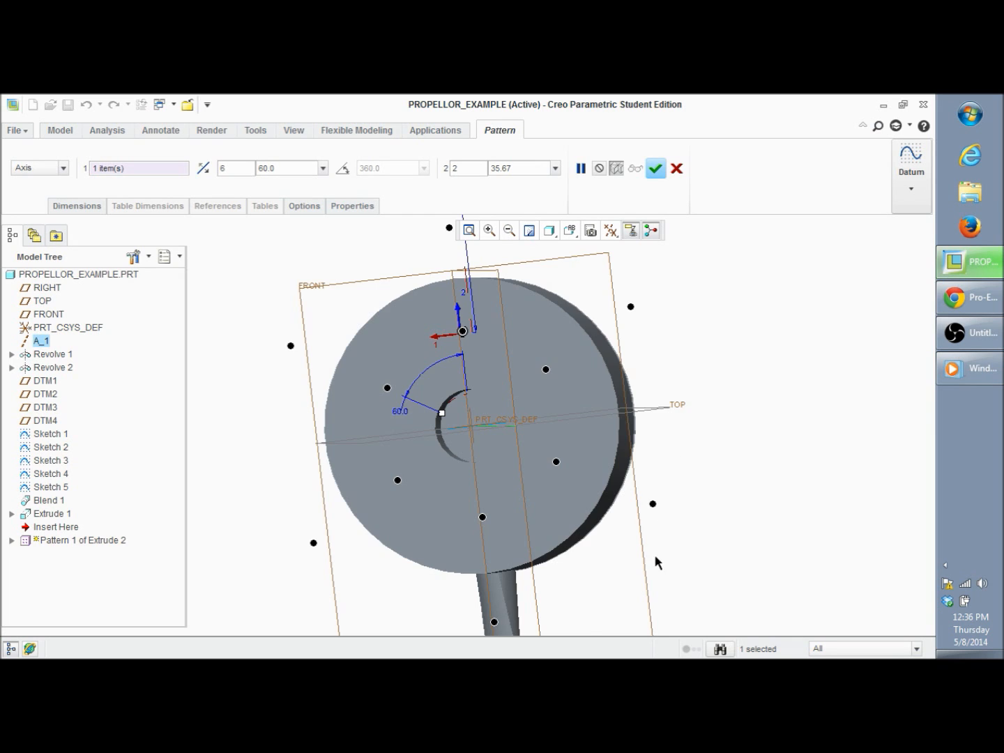
pyautogui.scroll(-3, 612, 403)
pyautogui.scroll(2, 571, 395)
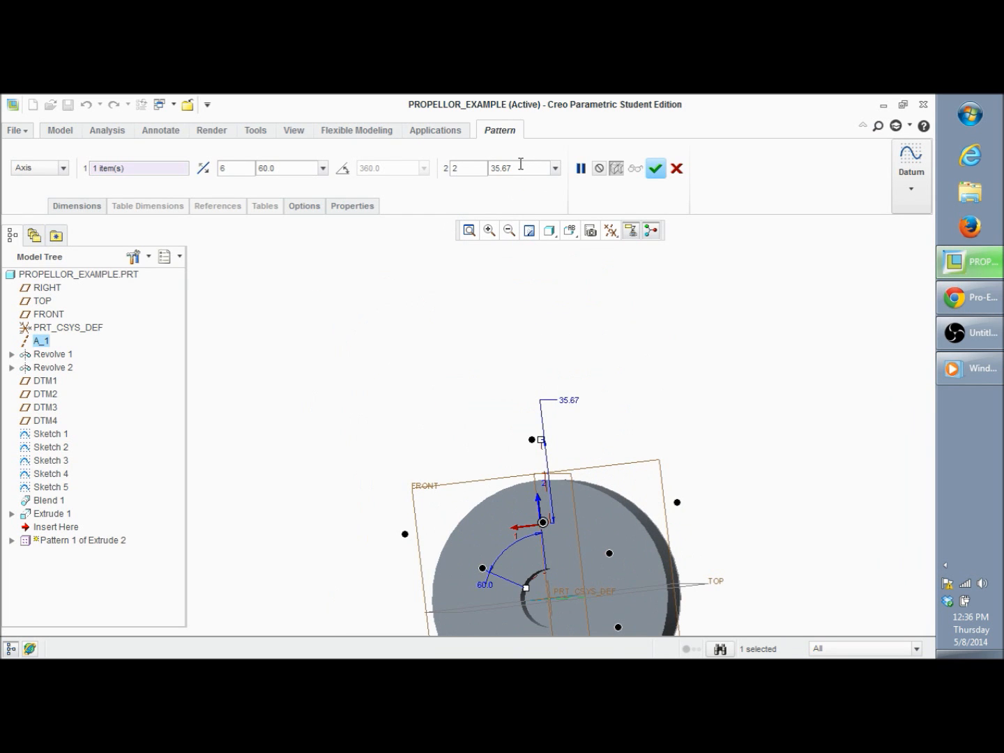
pyautogui.scroll(-3, 660, 448)
pyautogui.scroll(4, 687, 518)
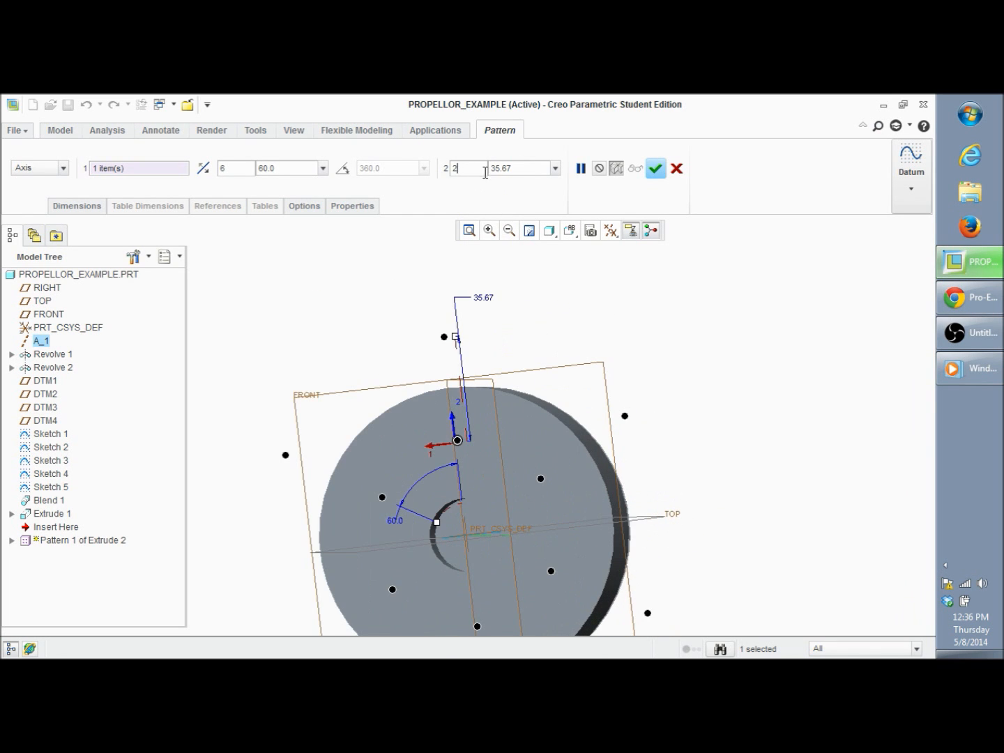
# - Set the second-direction member count back to 1 and accept the hexagonal cut pattern
pyautogui.click(450, 170)
pyautogui.press('Return')
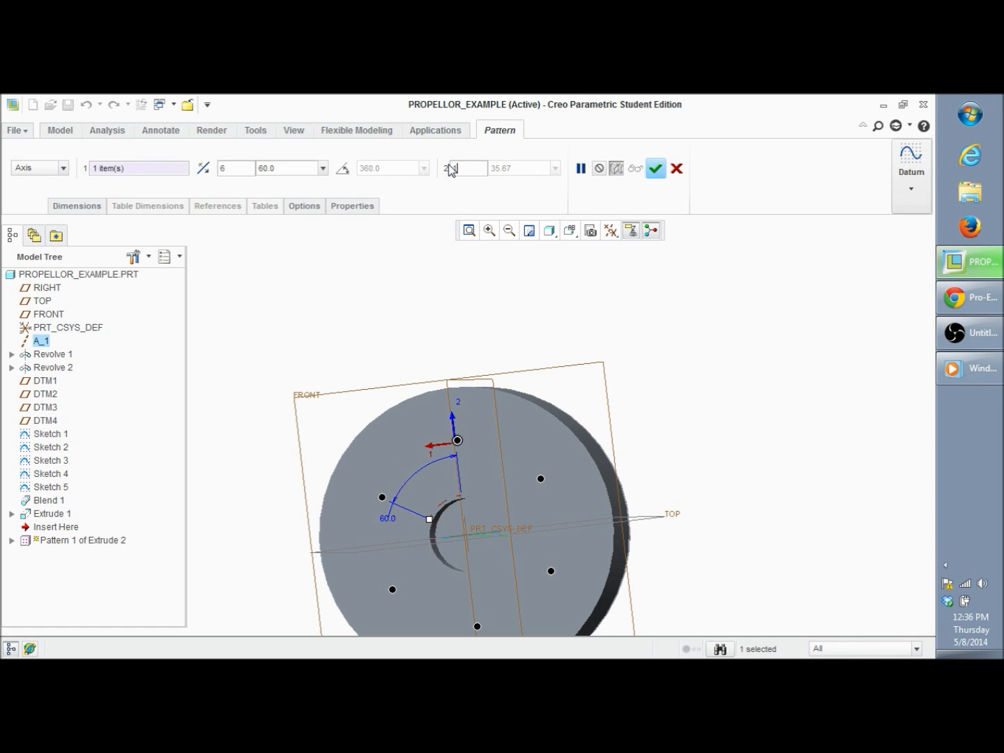
pyautogui.click(656, 169)
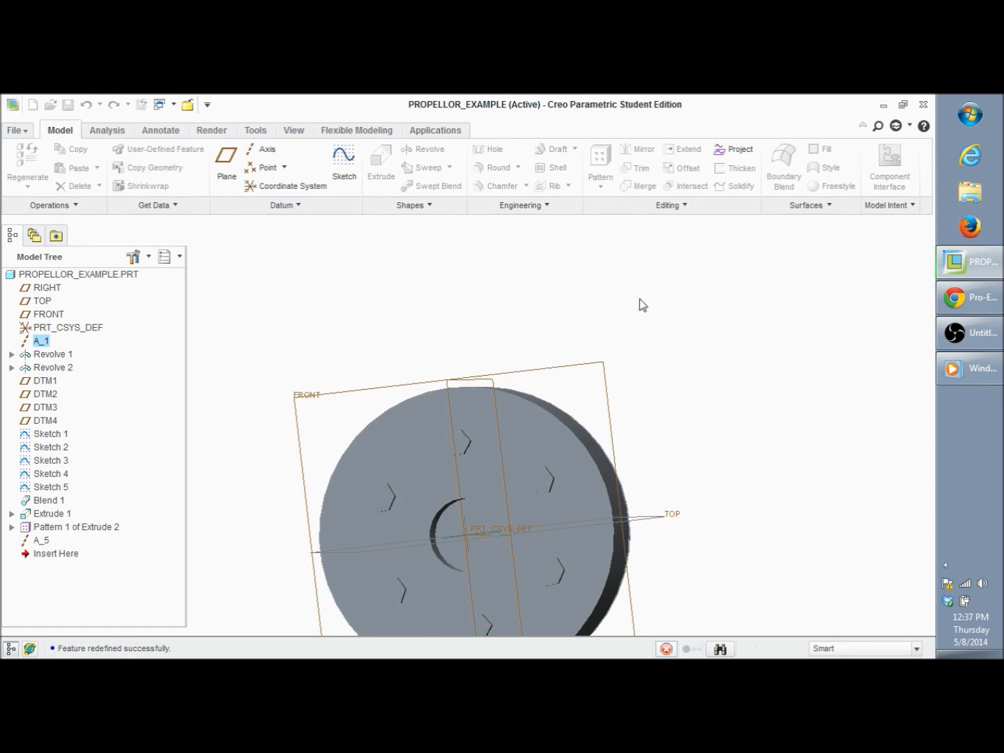
pyautogui.click(670, 364)
# - Start a pattern of the propeller blade feature Blend 1
pyautogui.moveTo(669, 365); pyautogui.dragTo(735, 477, button='middle')
pyautogui.scroll(-2, 733, 479)
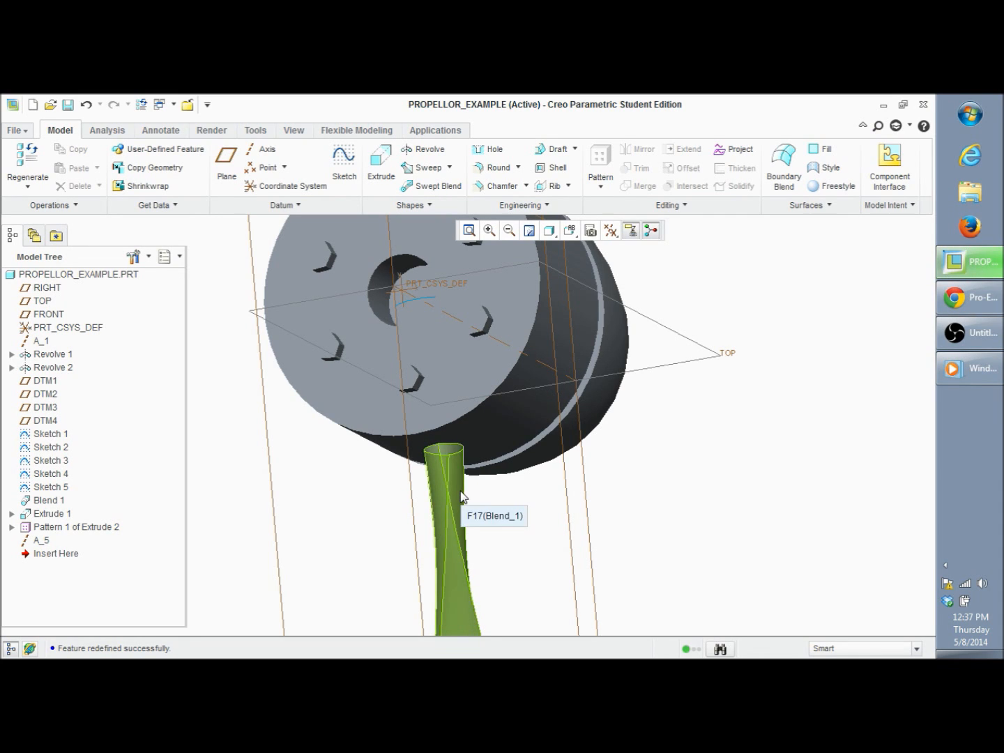
pyautogui.click(461, 496)
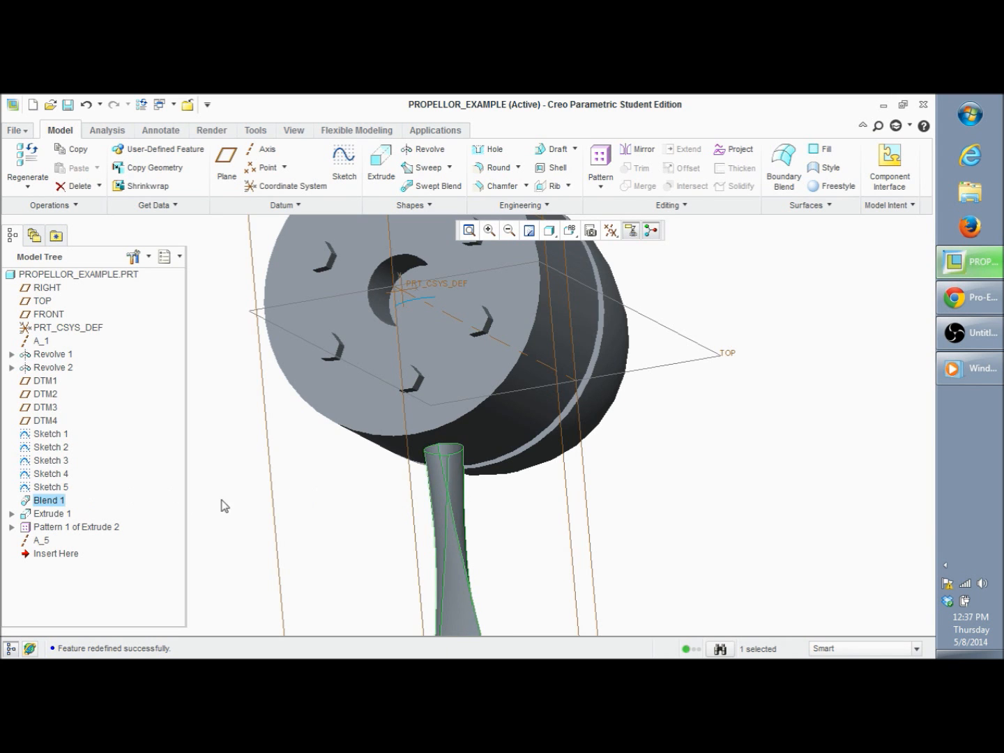
pyautogui.scroll(-4, 373, 506)
pyautogui.scroll(-3, 377, 530)
pyautogui.scroll(6, 401, 551)
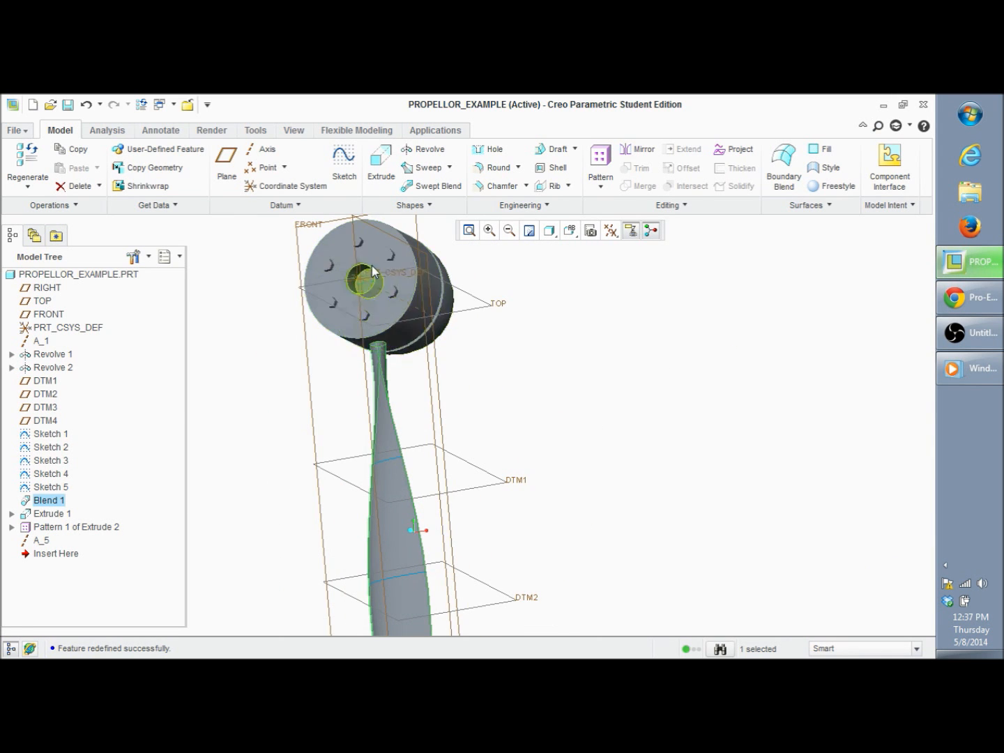
pyautogui.moveTo(380, 347); pyautogui.dragTo(551, 360, button='middle')
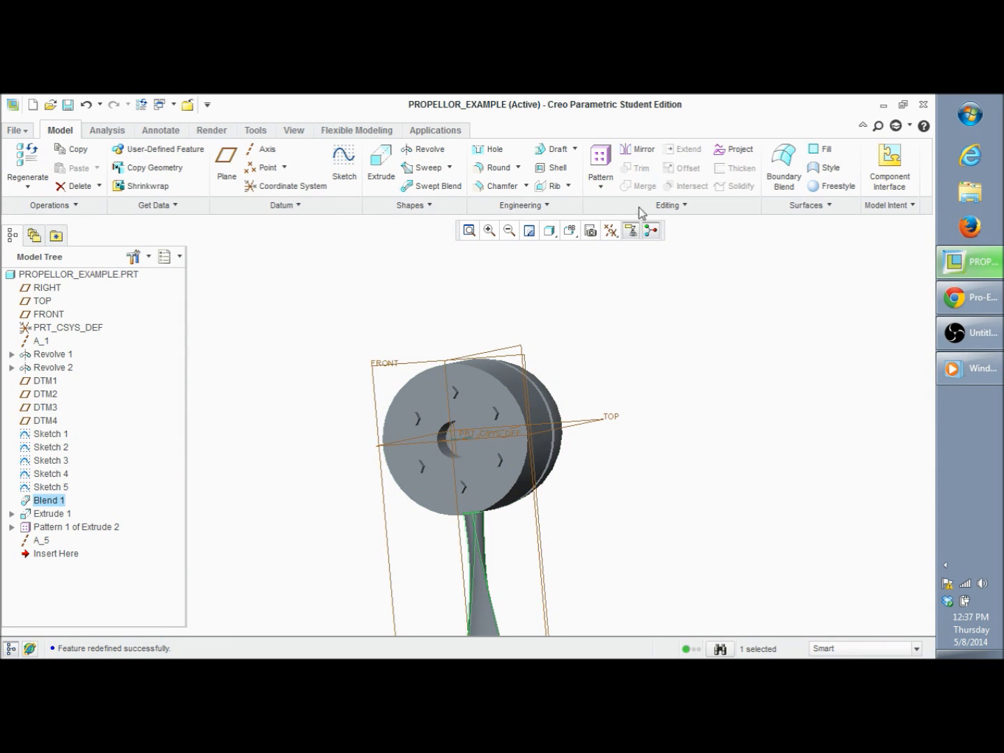
pyautogui.click(643, 157)
pyautogui.click(249, 168)
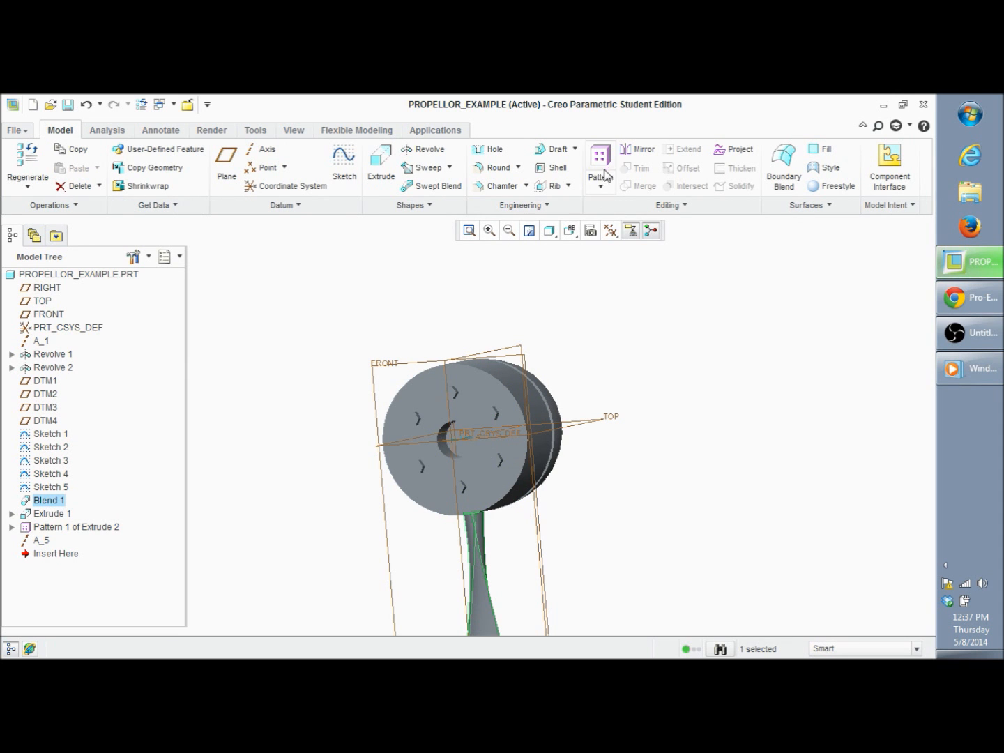
pyautogui.click(600, 163)
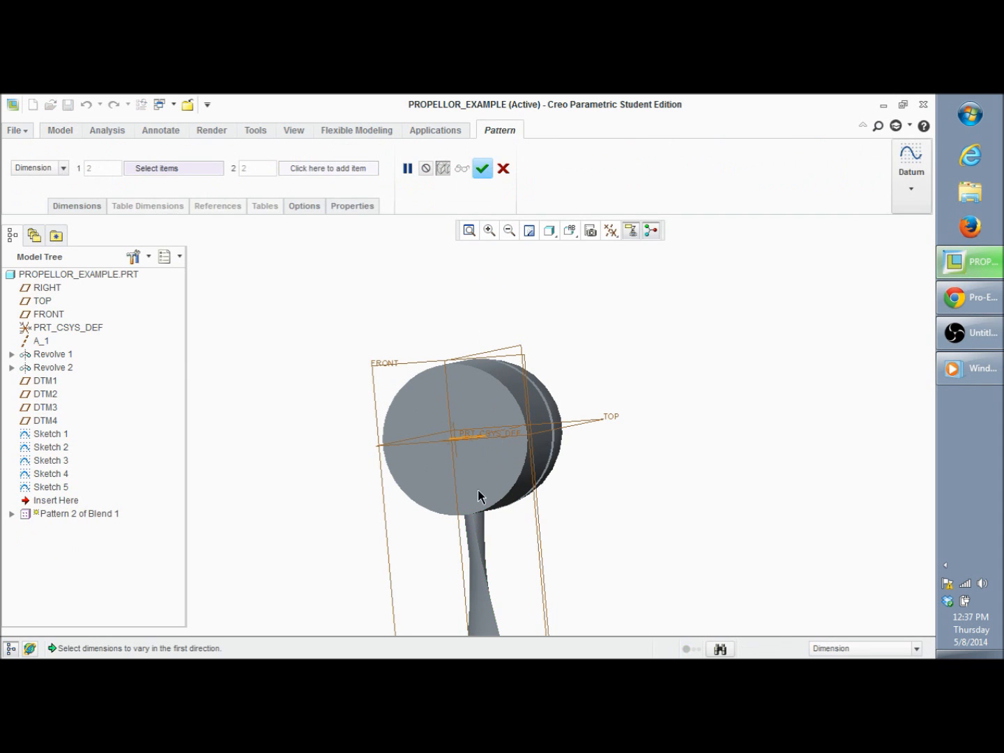
# - Set the blade pattern's type to Axis and choose the hub's central axis A_1 as its centre
pyautogui.scroll(-3, 477, 464)
pyautogui.scroll(-4, 477, 462)
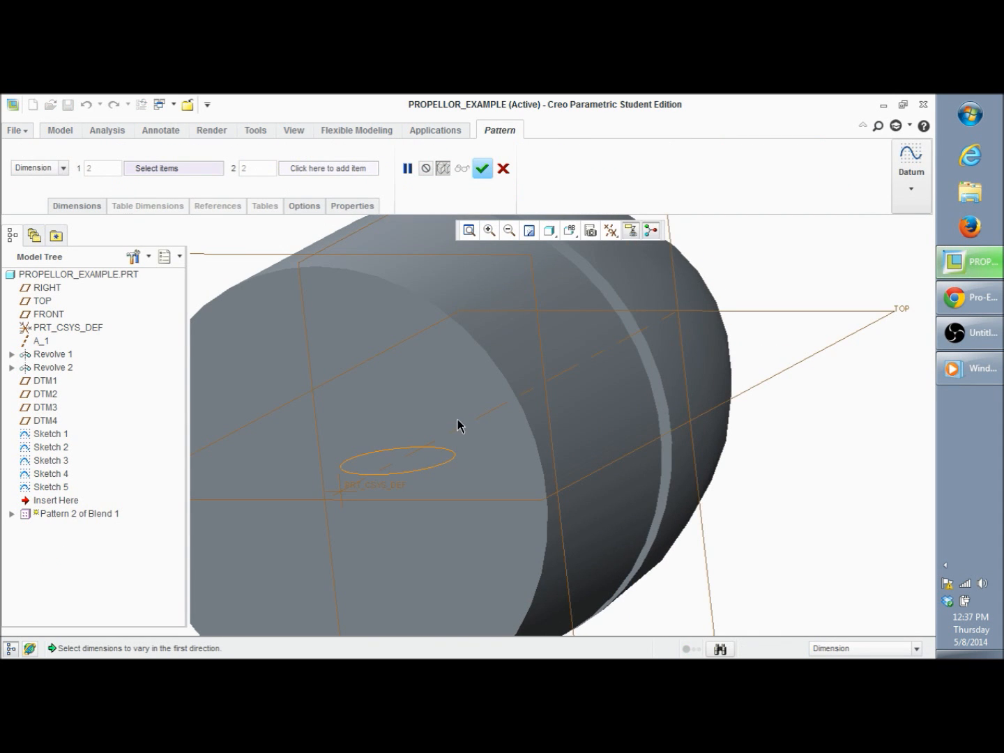
pyautogui.click(63, 168)
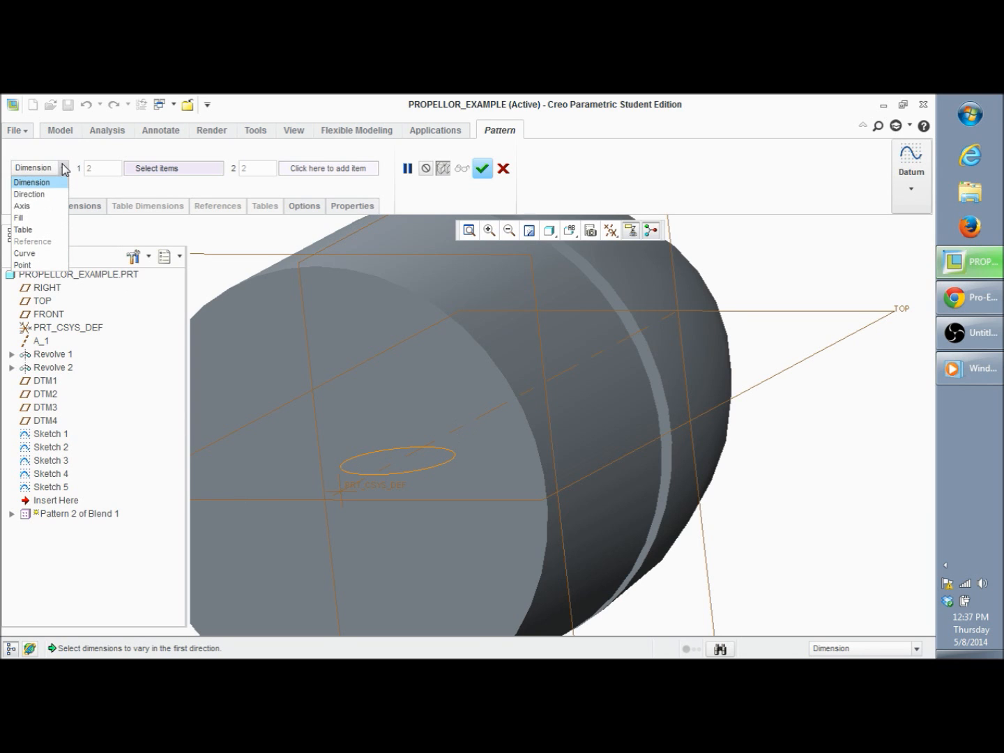
pyautogui.click(27, 207)
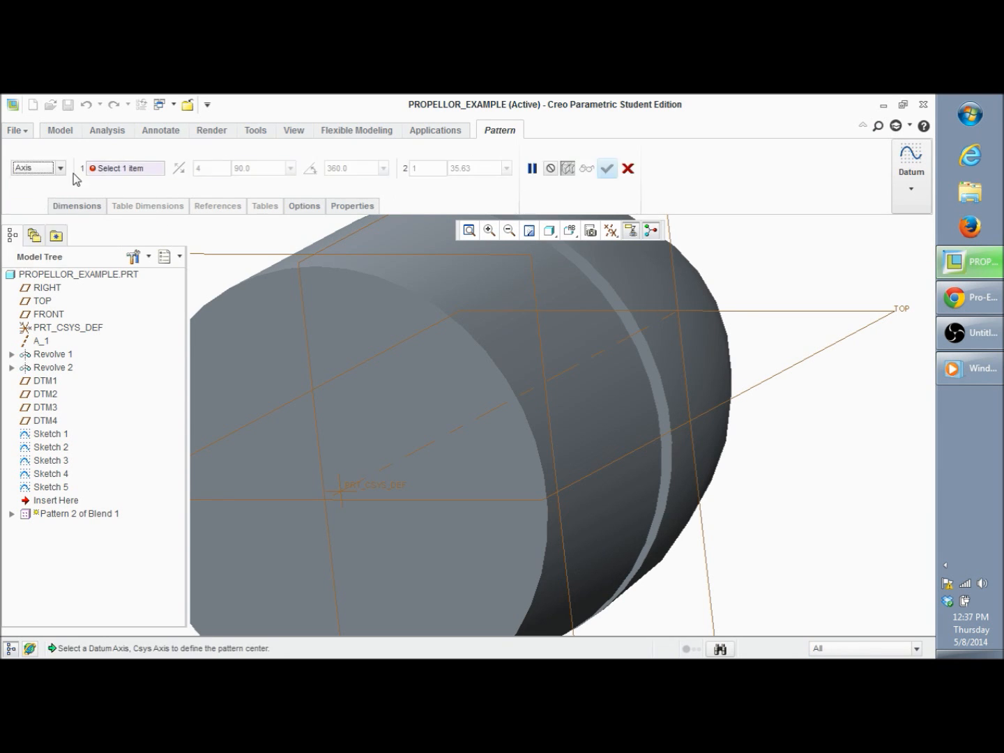
pyautogui.click(404, 458)
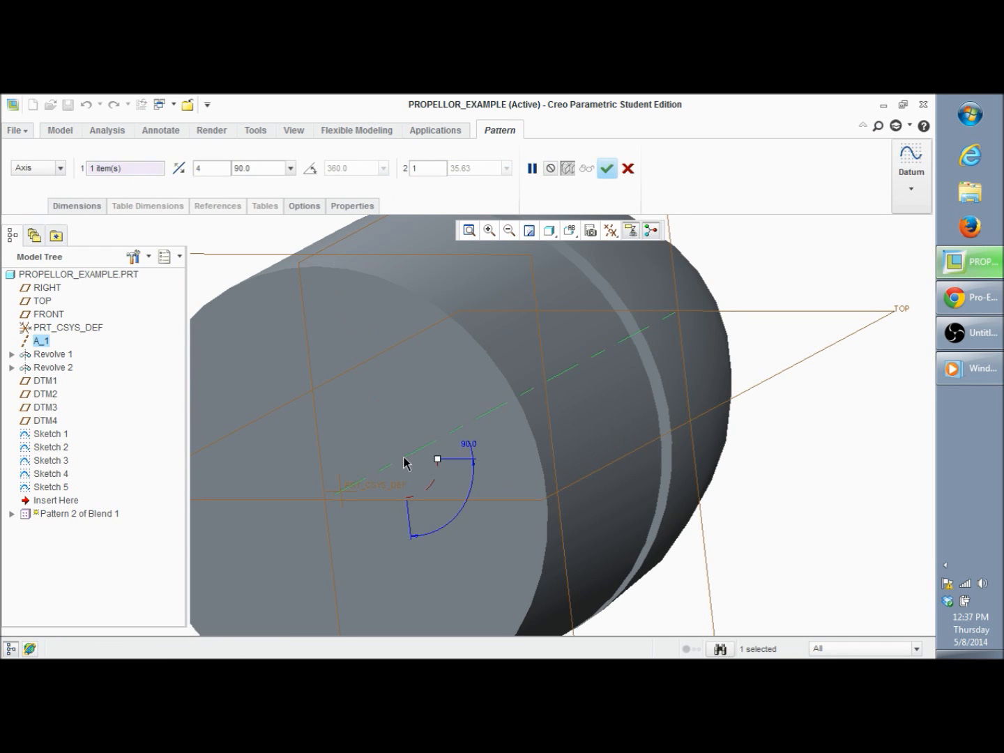
# - Set the blade's axis pattern to 2 members spaced 180 degrees apart
pyautogui.scroll(5, 520, 474)
pyautogui.scroll(-3, 543, 473)
pyautogui.scroll(1, 544, 474)
pyautogui.moveTo(544, 474); pyautogui.dragTo(561, 459, button='middle')
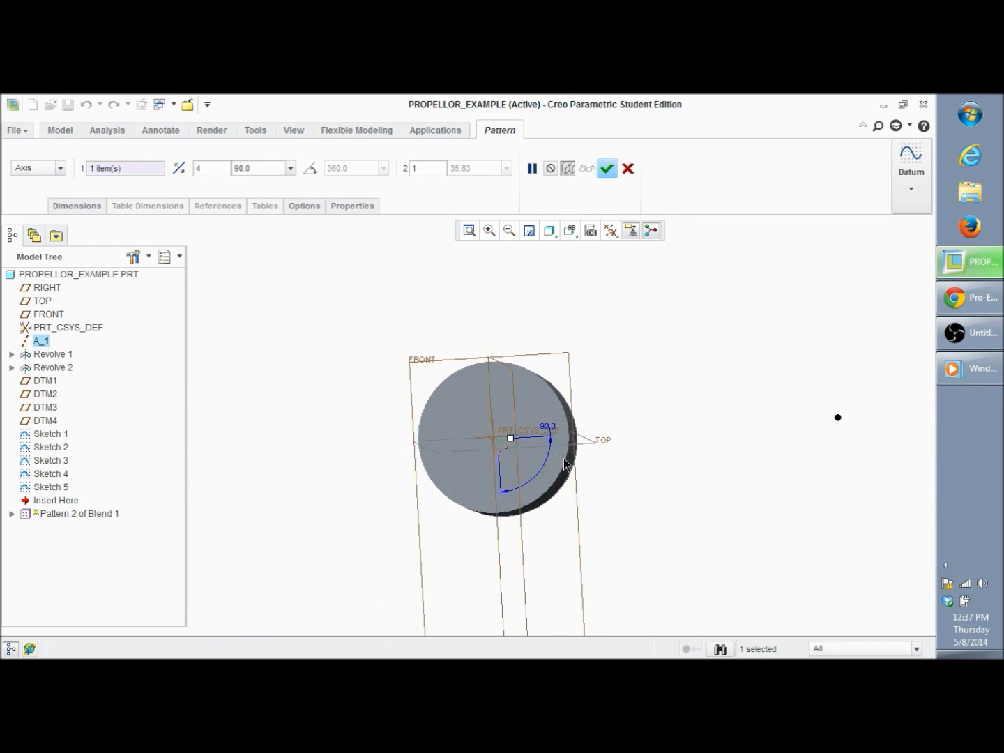
pyautogui.scroll(7, 562, 458)
pyautogui.scroll(-3, 563, 461)
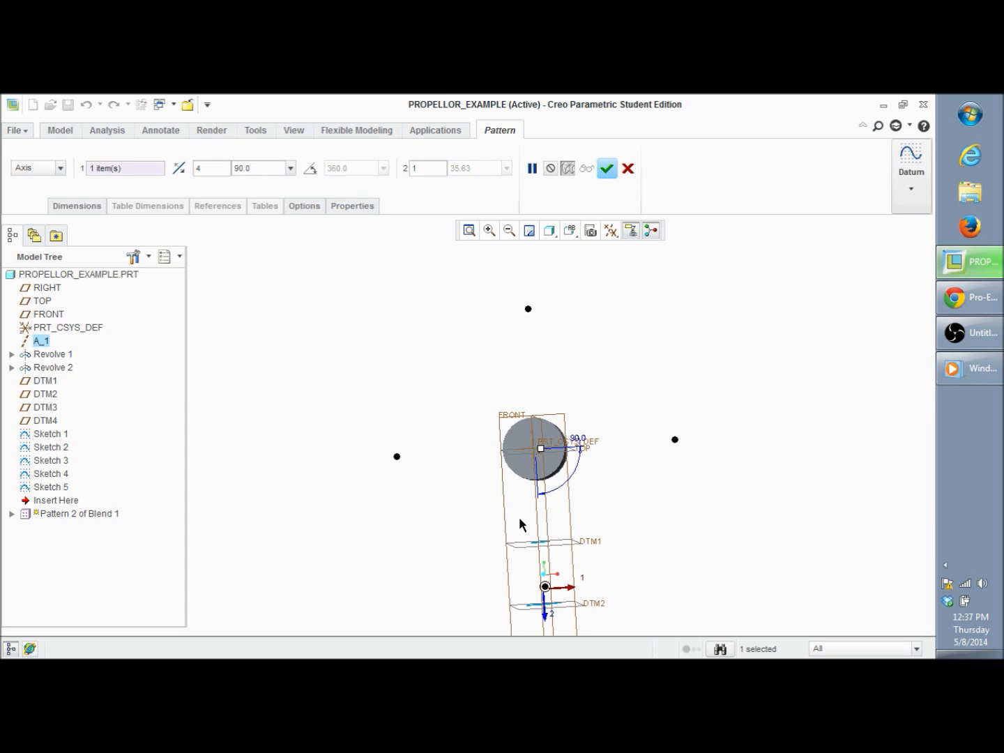
pyautogui.doubleClick(199, 168)
pyautogui.write('2')
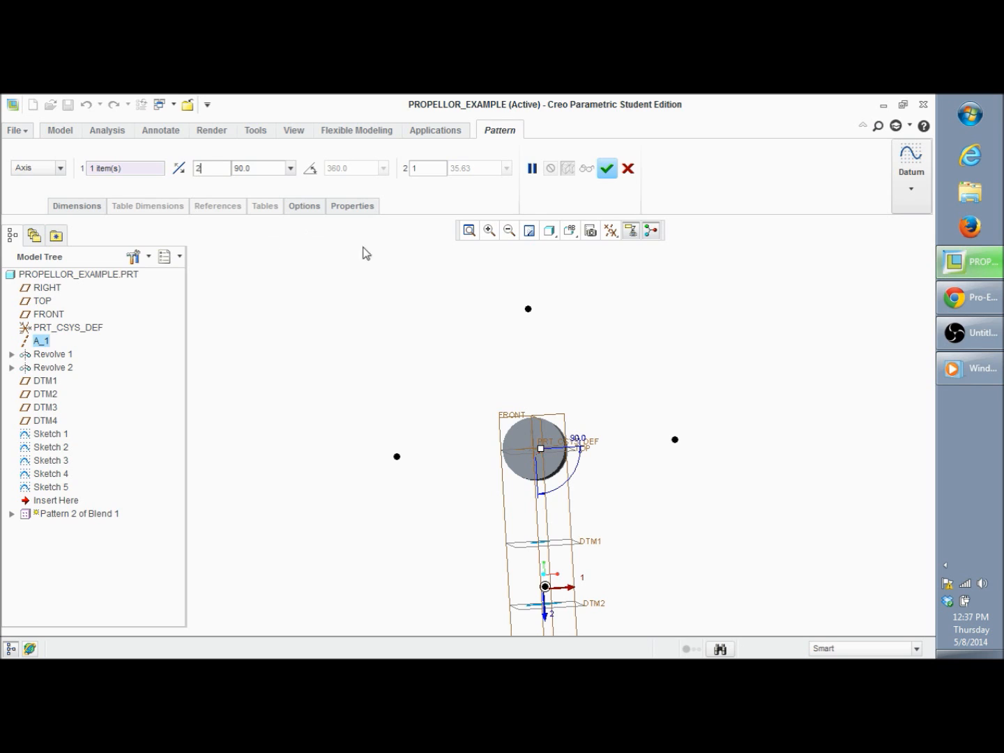
pyautogui.click(258, 170)
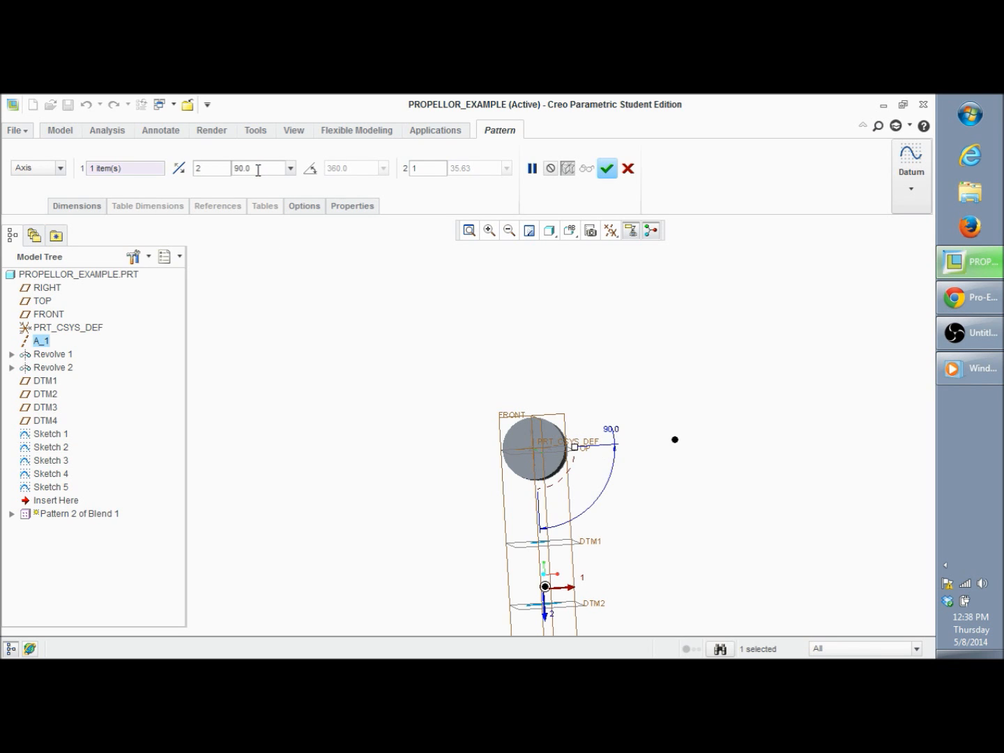
pyautogui.write('180')
pyautogui.press('Return')
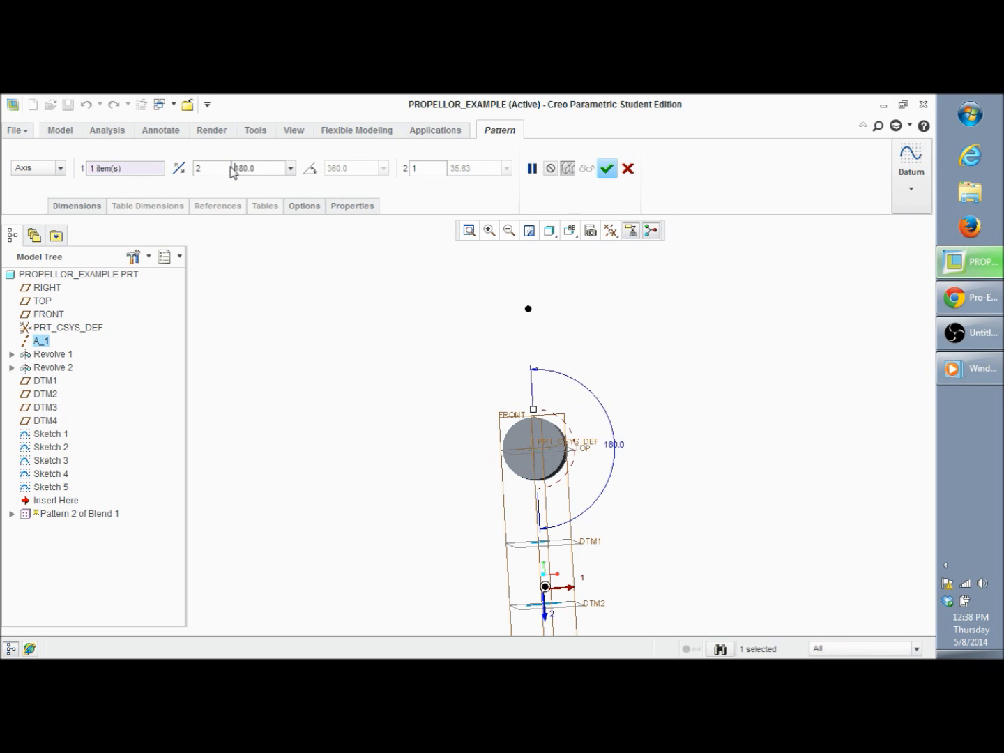
# - Set the blade pattern to 4 members spaced 90 degrees apart around the hub axis and accept it
pyautogui.click(209, 170)
pyautogui.write('4')
pyautogui.moveTo(237, 168); pyautogui.dragTo(261, 163)
pyautogui.write('90')
pyautogui.press('Return')
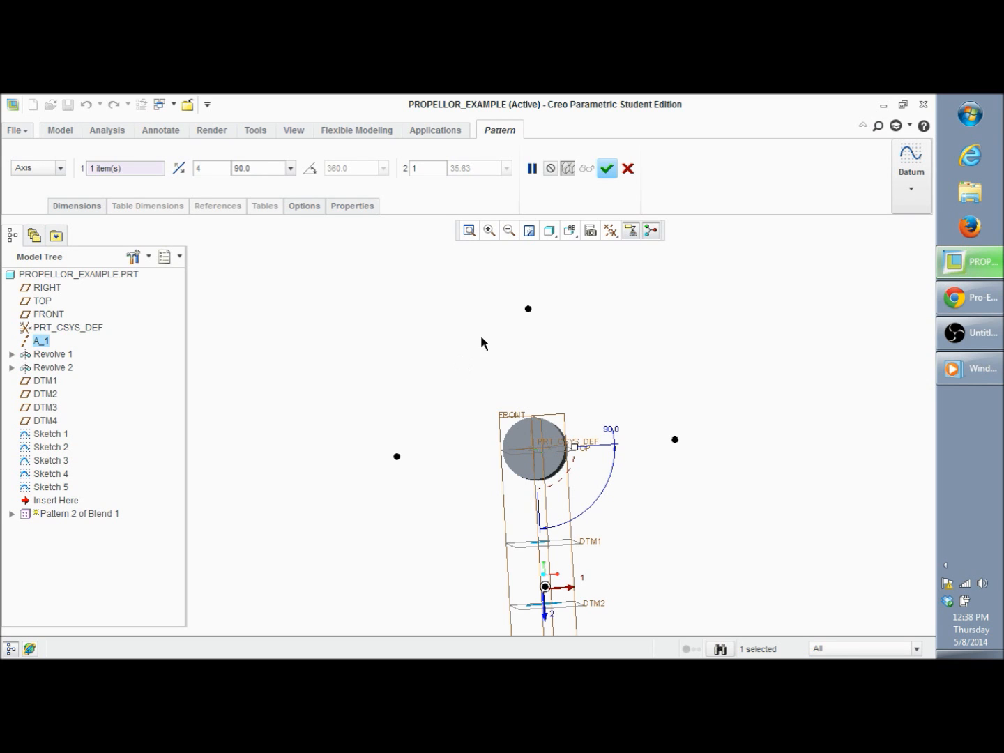
pyautogui.click(612, 170)
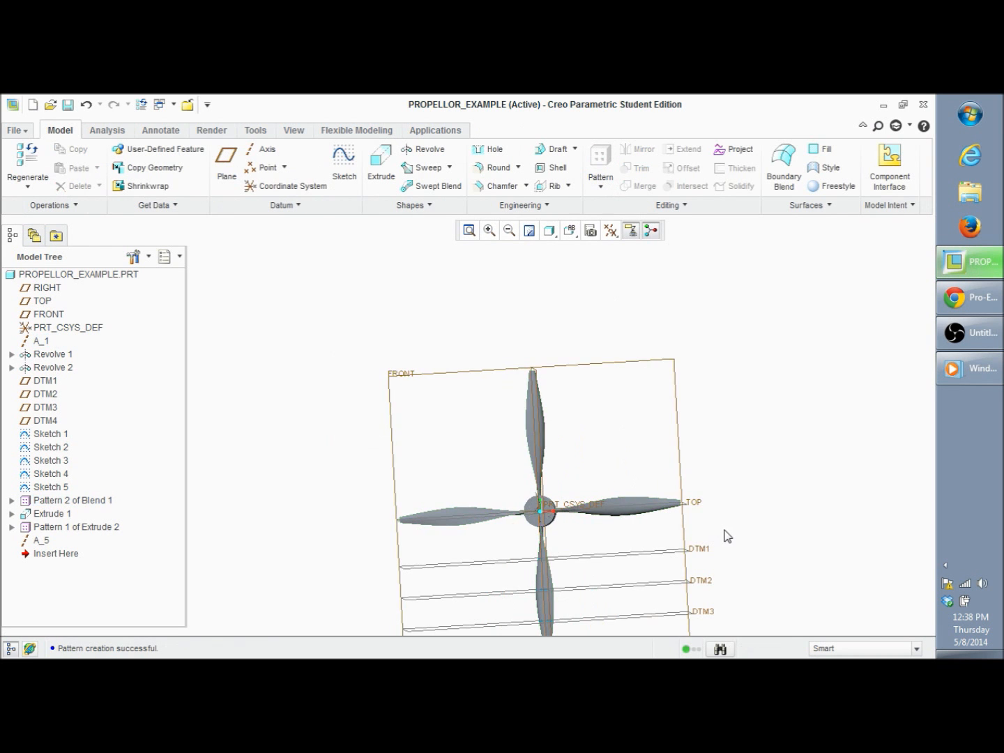
# - Examine the patterned blades and the hub's hole pattern from several angles, up close and as a whole
pyautogui.scroll(5, 721, 532)
pyautogui.moveTo(721, 533); pyautogui.dragTo(475, 647, button='middle')
pyautogui.scroll(-5, 594, 360)
pyautogui.scroll(5, 533, 379)
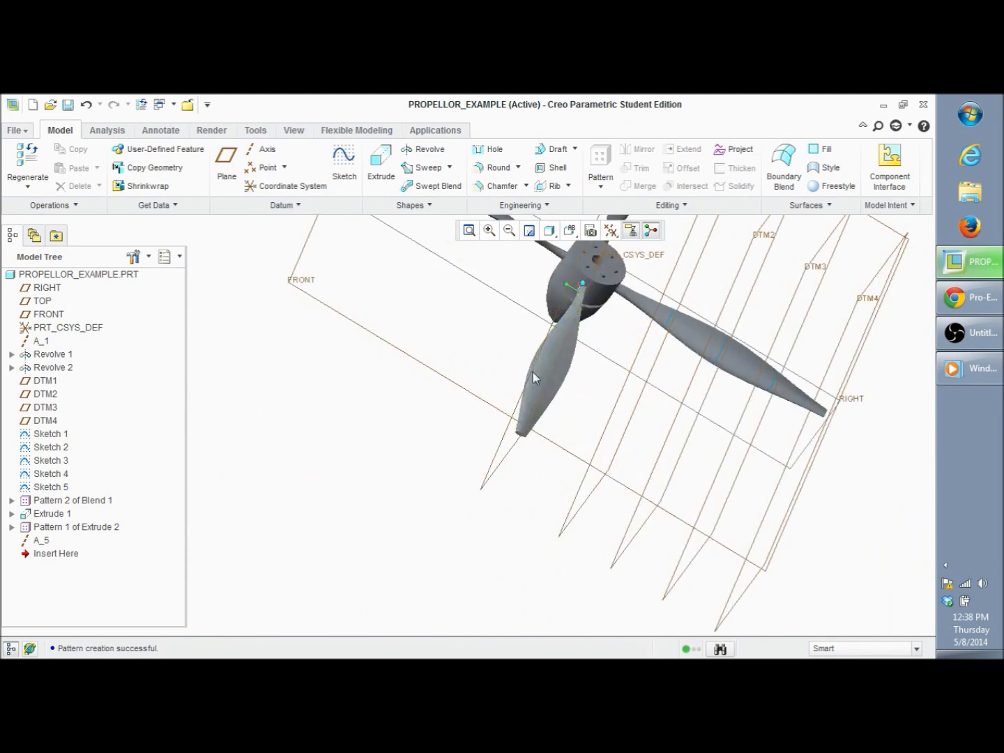
pyautogui.moveTo(638, 293); pyautogui.dragTo(672, 325, button='middle')
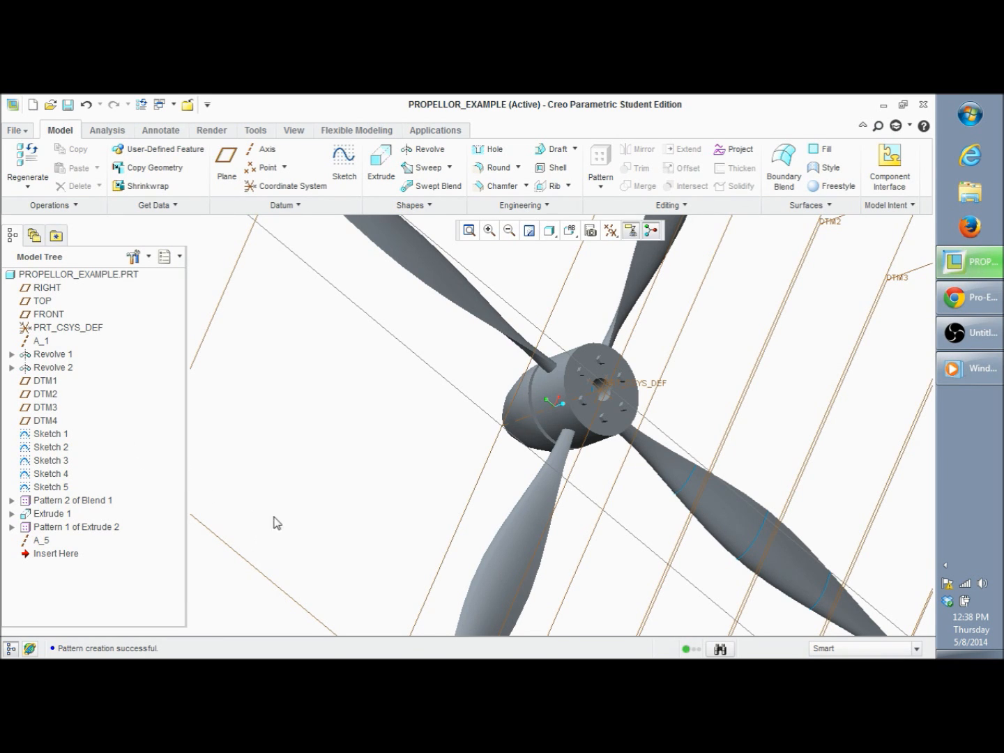
pyautogui.click(506, 231)
pyautogui.scroll(4, 409, 330)
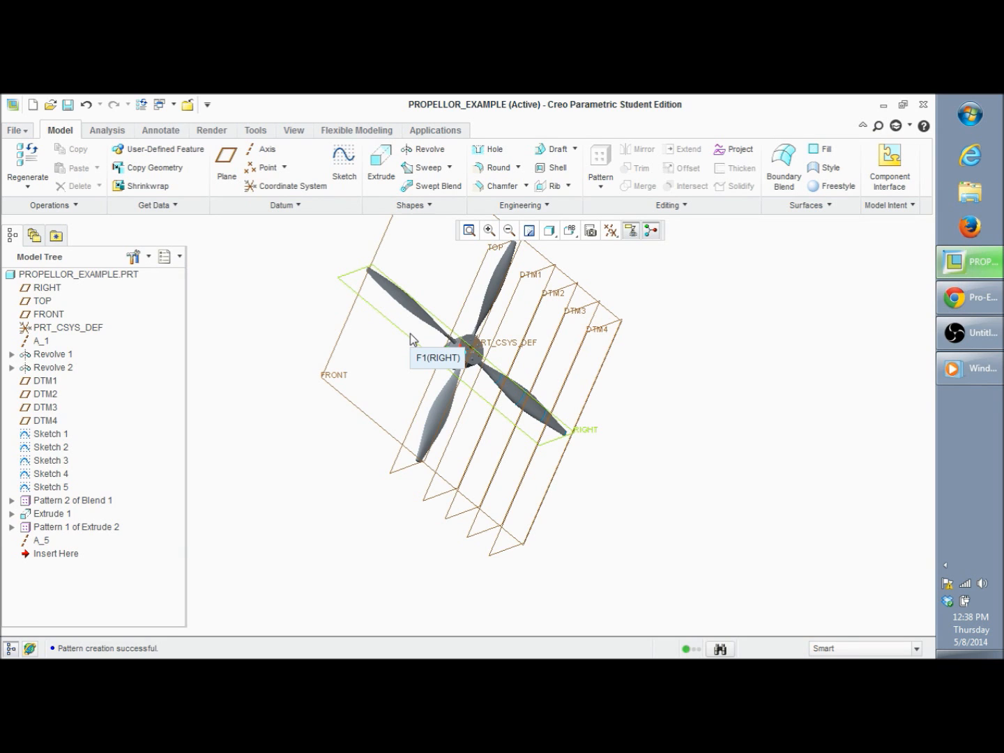
# - Save the PROPELLOR_EXAMPLE part under its current model name
pyautogui.click(68, 105)
pyautogui.click(345, 599)
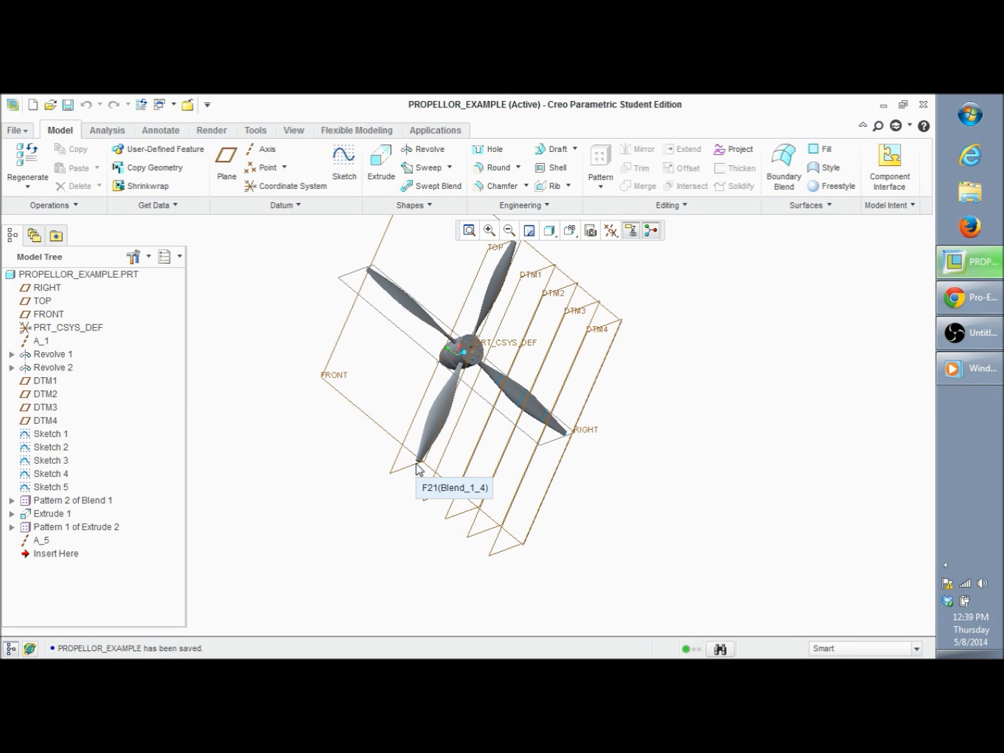
pyautogui.click(70, 106)
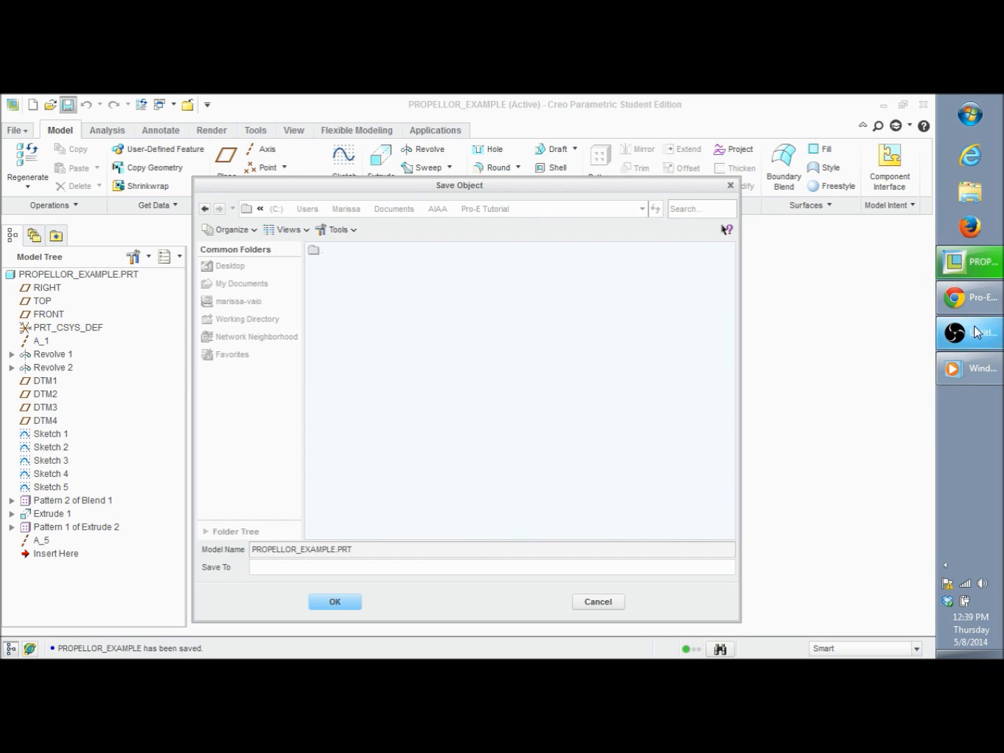
pyautogui.click(597, 604)
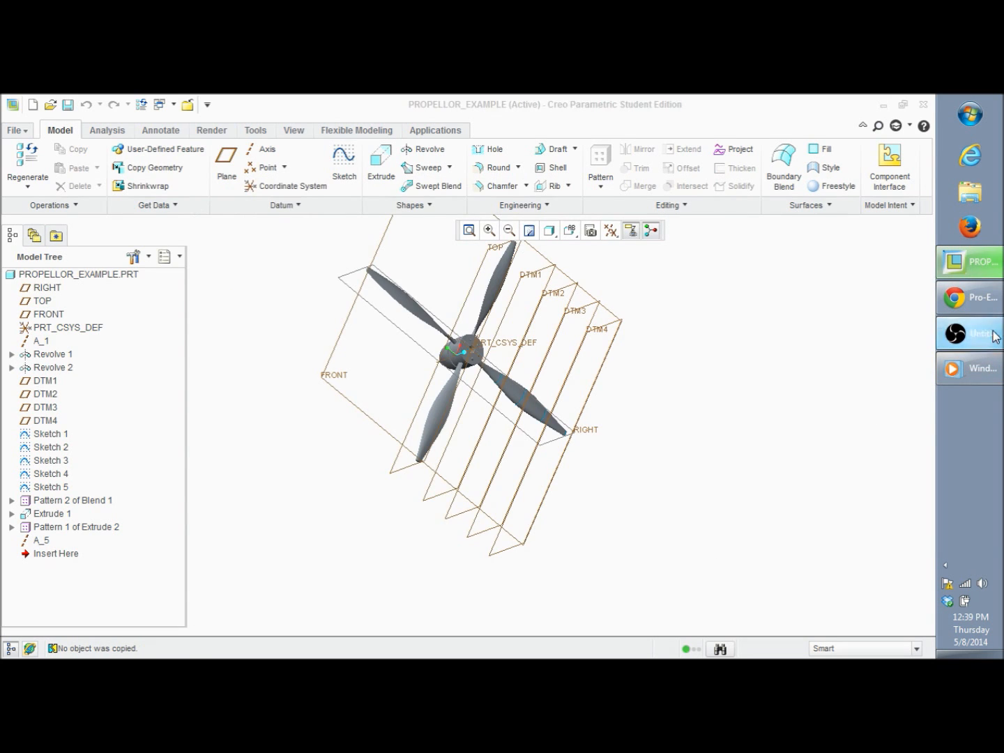